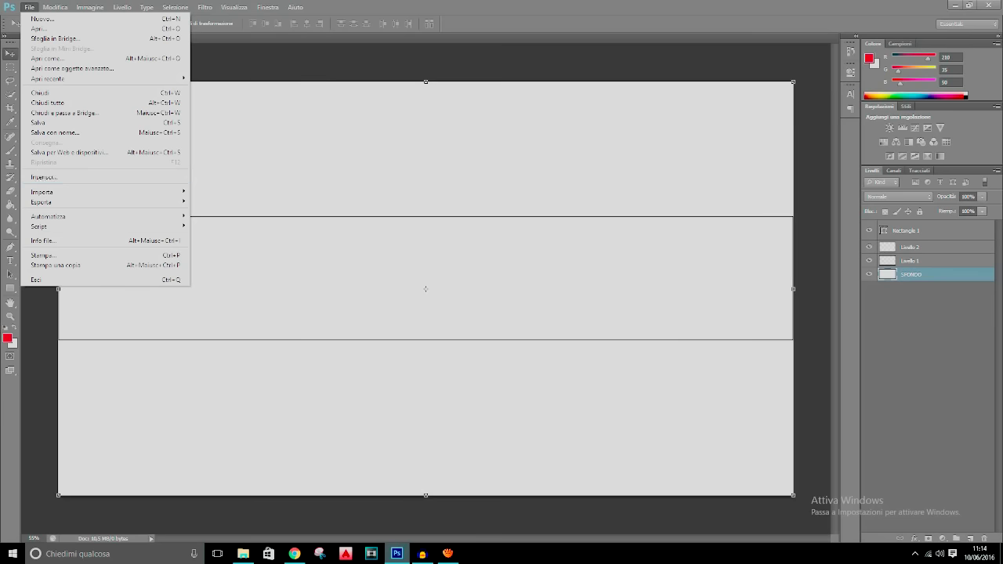
# Step: Place the "Colori [SFONDO]" image from the "Sfondi green screen - photoshop" folder above the SFONDO layer
pyautogui.doubleClick(541, 163)
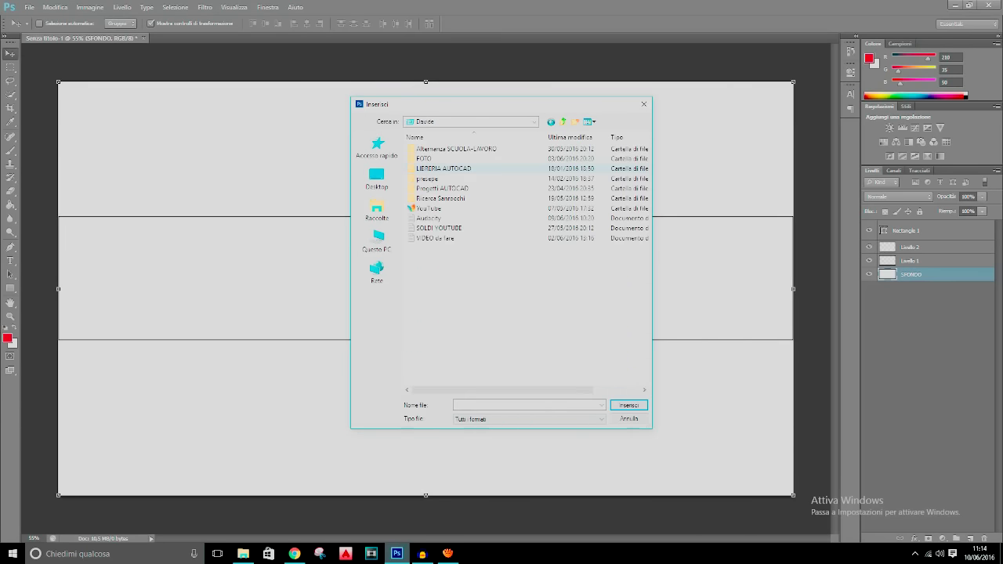
pyautogui.doubleClick(428, 209)
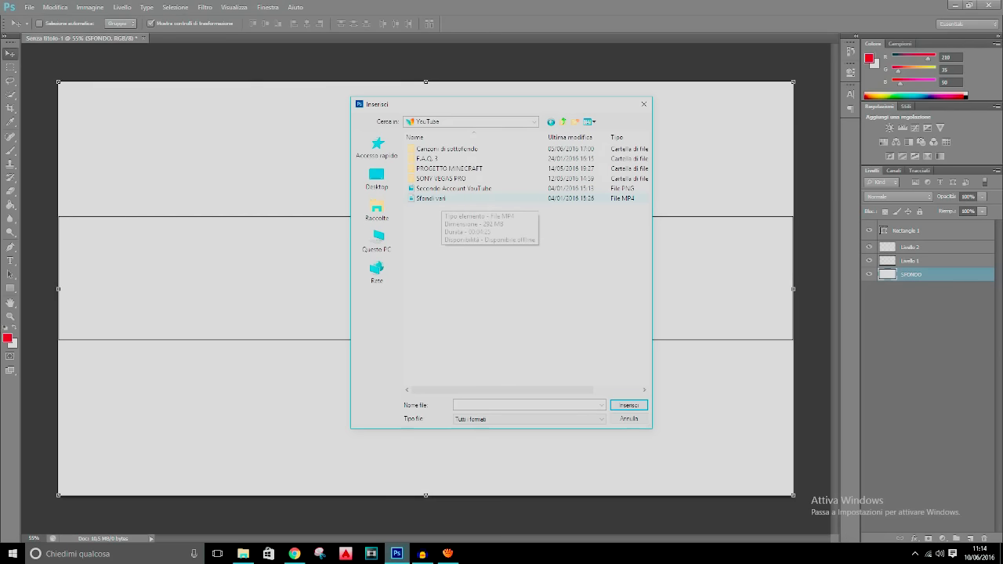
pyautogui.doubleClick(453, 178)
pyautogui.doubleClick(452, 179)
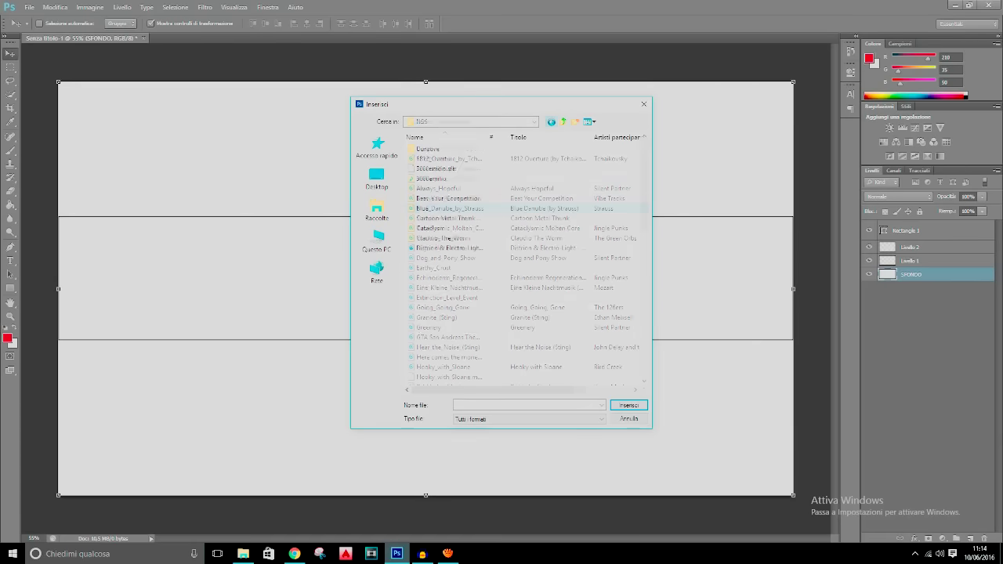
pyautogui.click(551, 121)
pyautogui.doubleClick(534, 169)
pyautogui.scroll(-5, 524, 263)
pyautogui.scroll(5, 523, 263)
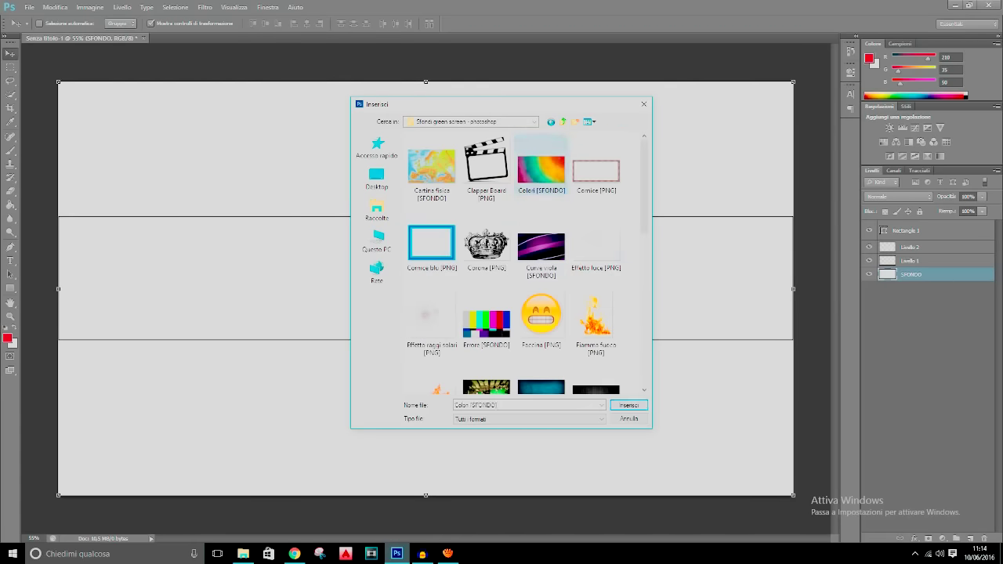
pyautogui.doubleClick(541, 169)
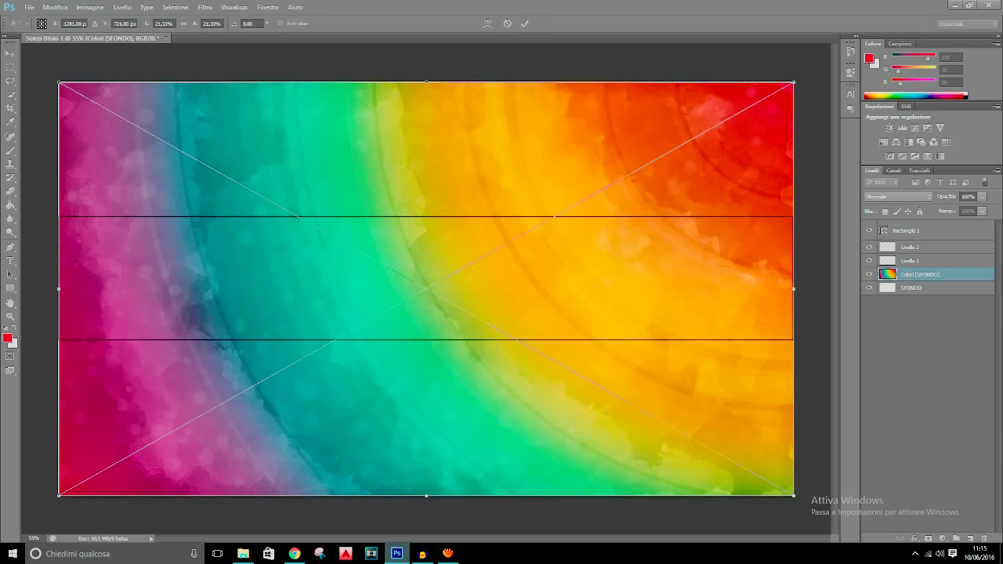
# Step: Enlarge the placed rainbow image to about 22% so it extends past the canvas edges, commit it, and hide the transform controls
pyautogui.moveTo(794, 81); pyautogui.dragTo(814, 70)
pyautogui.moveTo(767, 122)
pyautogui.mouseDown()
pyautogui.moveTo(774, 107)
pyautogui.moveTo(756, 129)
pyautogui.mouseUp()
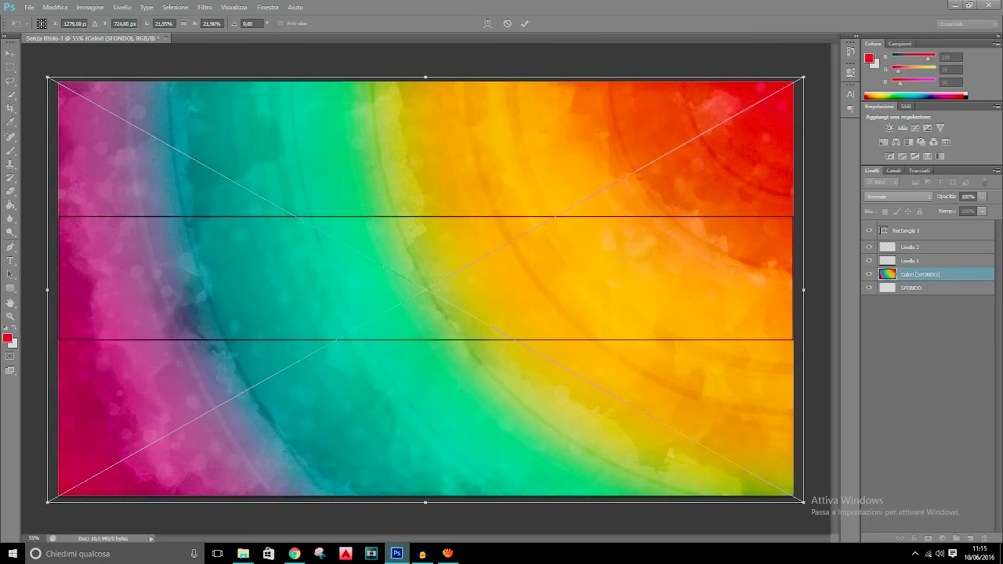
pyautogui.moveTo(719, 254); pyautogui.dragTo(710, 282)
pyautogui.moveTo(721, 234); pyautogui.dragTo(730, 178)
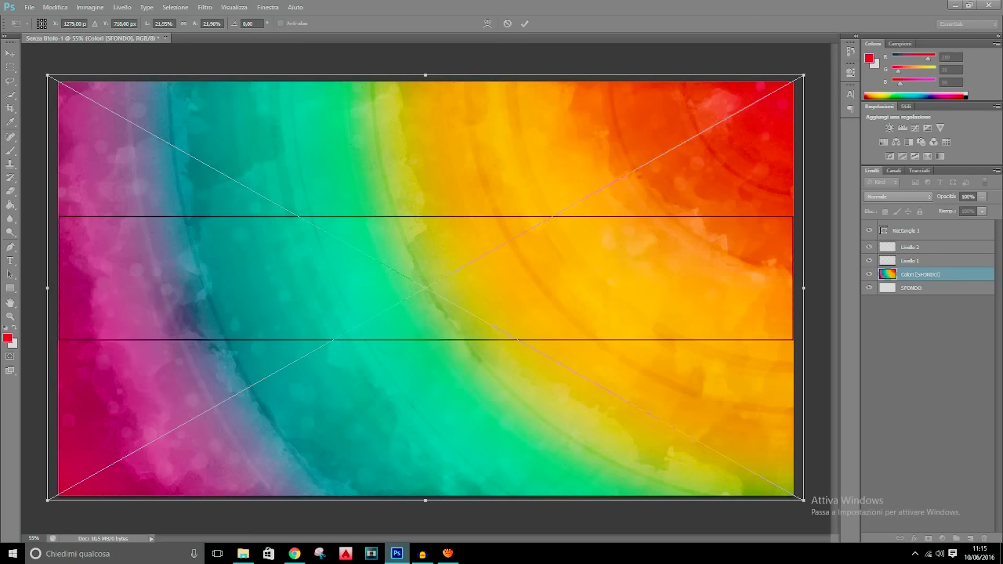
pyautogui.press('Return')
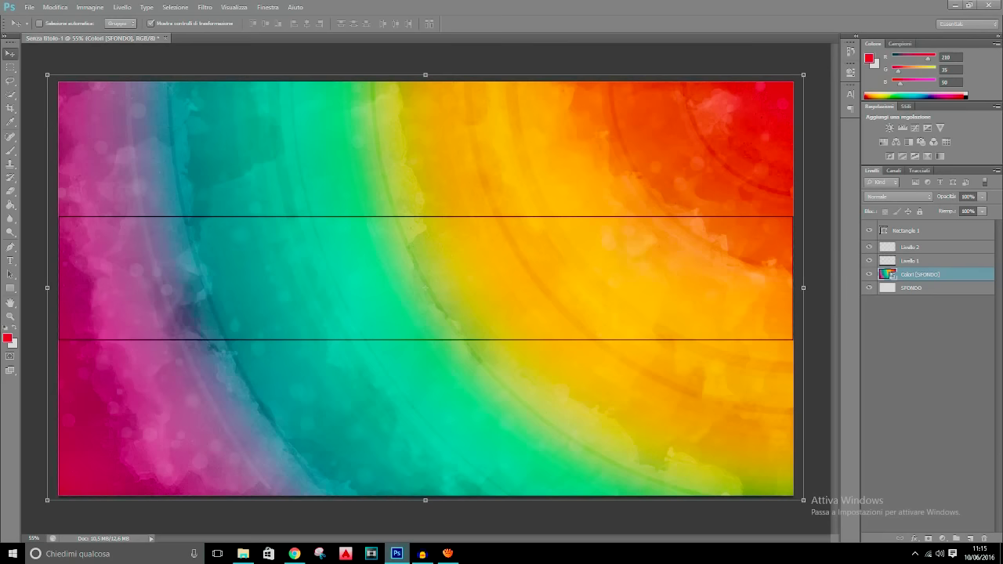
pyautogui.click(151, 24)
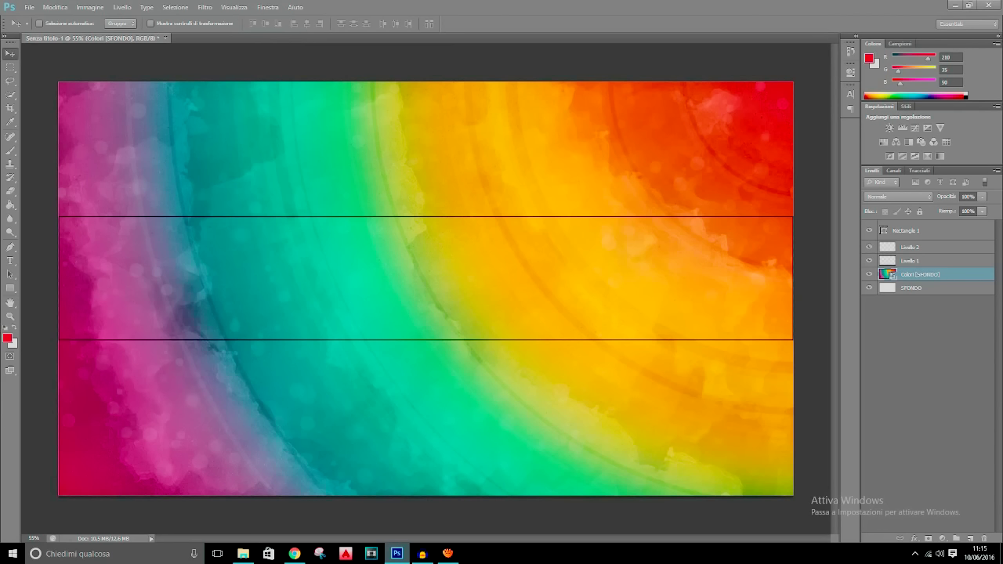
# Step: Toggle the Rectangle 1 layer's visibility off and on, and select the Livello 1 layer
pyautogui.click(910, 261)
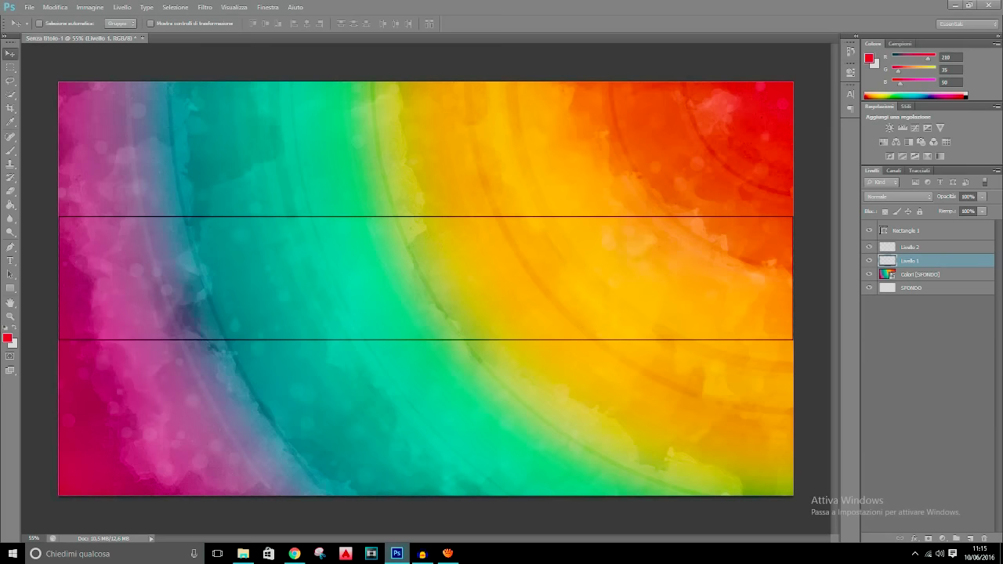
pyautogui.click(907, 230)
pyautogui.click(869, 231)
pyautogui.click(870, 231)
pyautogui.click(911, 261)
# Step: Switch to Chrome and search dafont.com for the font "DRY BRUSH"
pyautogui.click(294, 554)
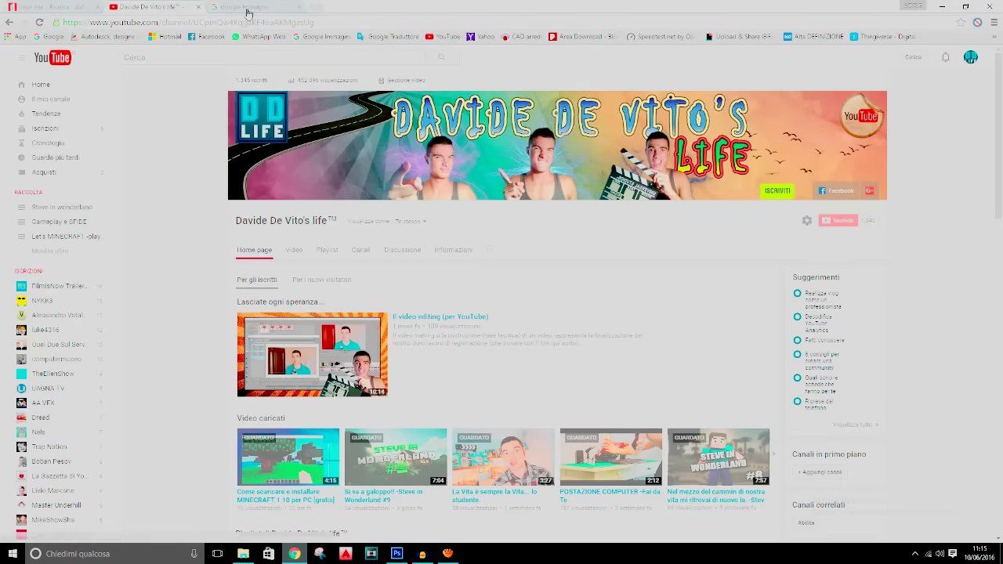
pyautogui.click(55, 6)
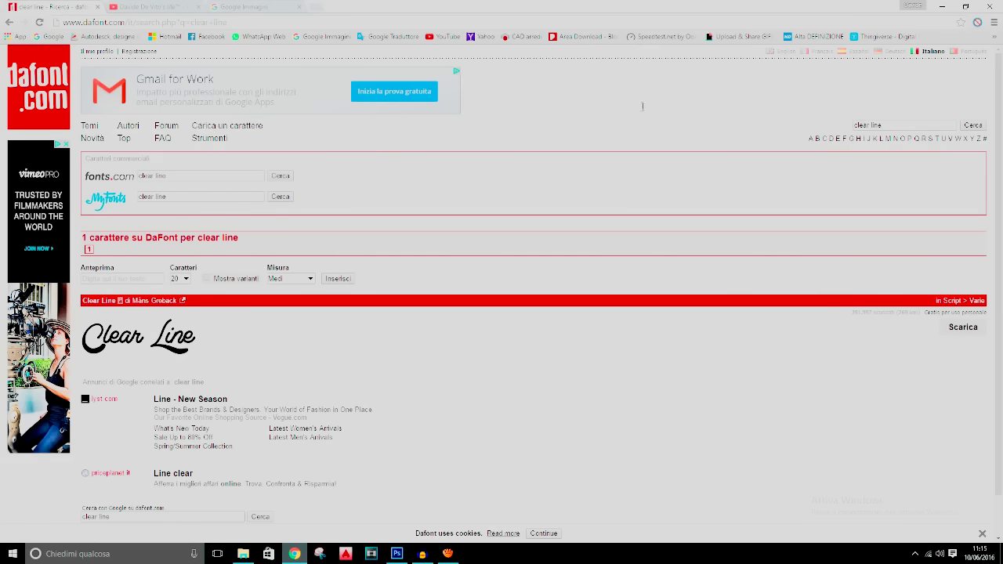
pyautogui.moveTo(890, 126); pyautogui.dragTo(856, 126)
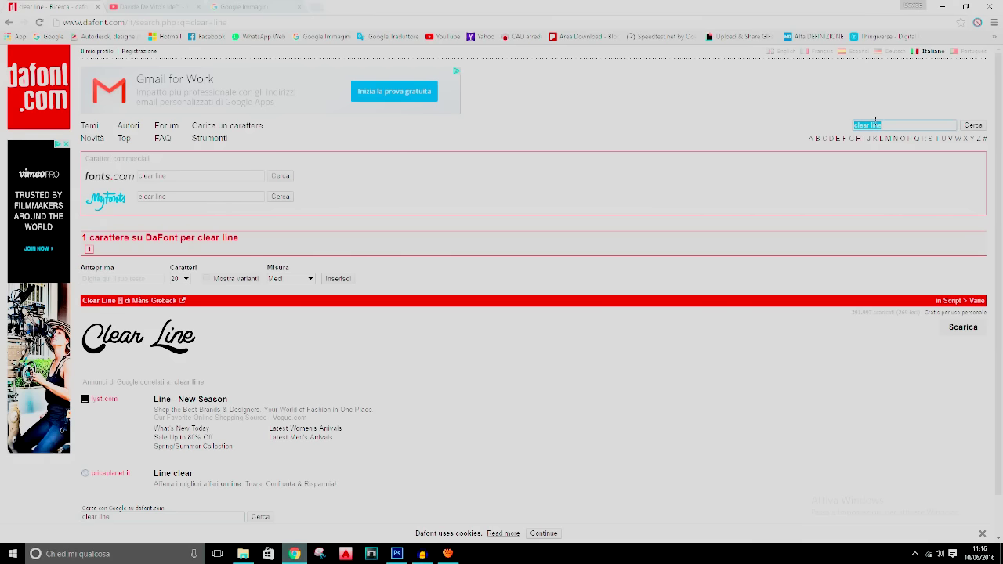
pyautogui.write('DRY BRUSH')
pyautogui.press('Return')
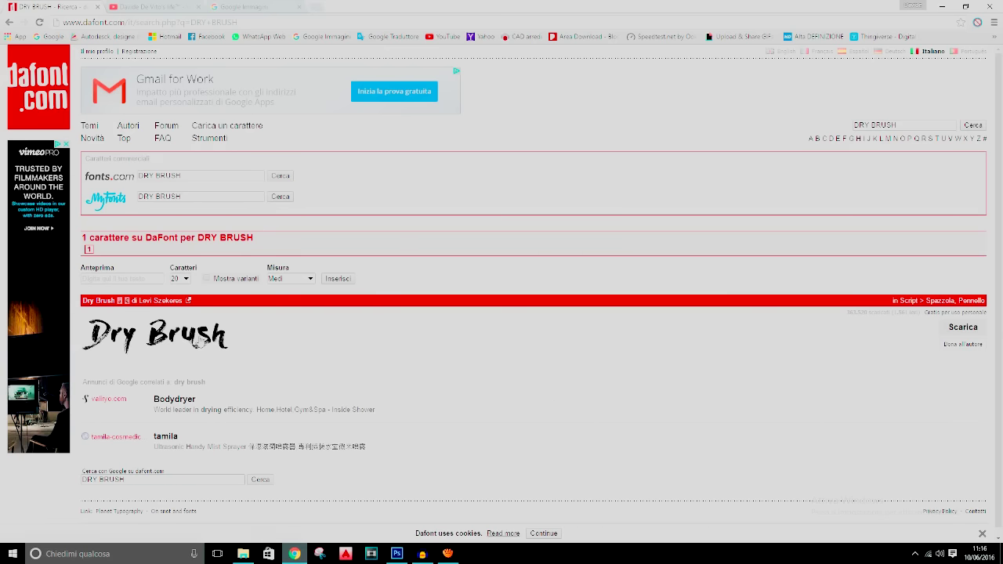
# Step: Download dry_brush.zip and install the Dry Brush font from the archive, closing the font preview and archive windows
pyautogui.click(952, 336)
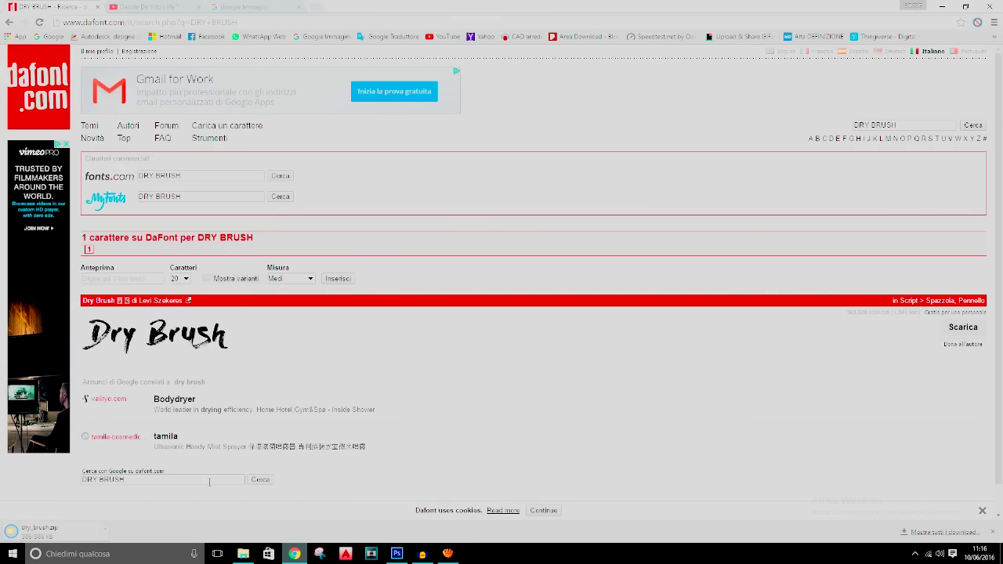
pyautogui.click(47, 539)
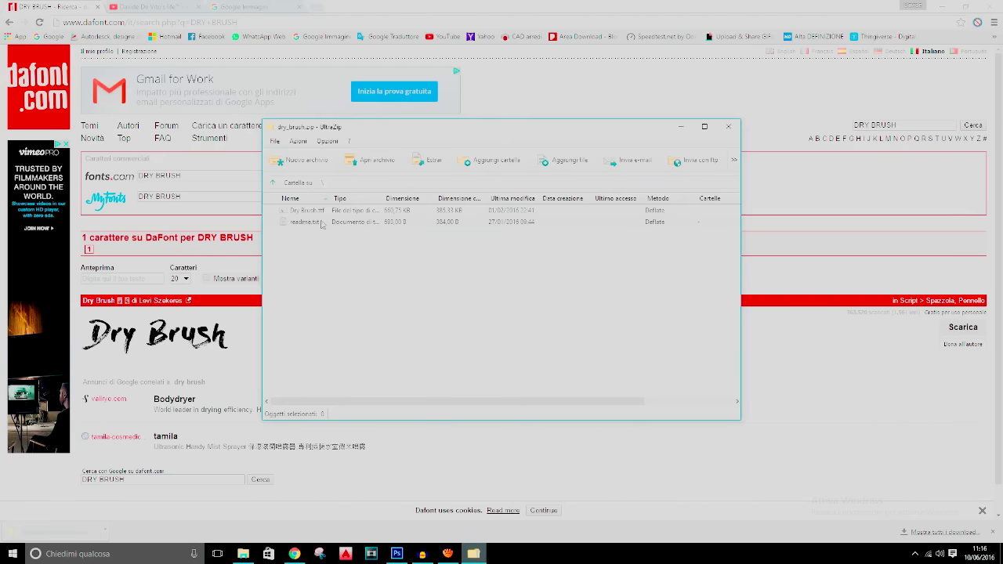
pyautogui.doubleClick(309, 212)
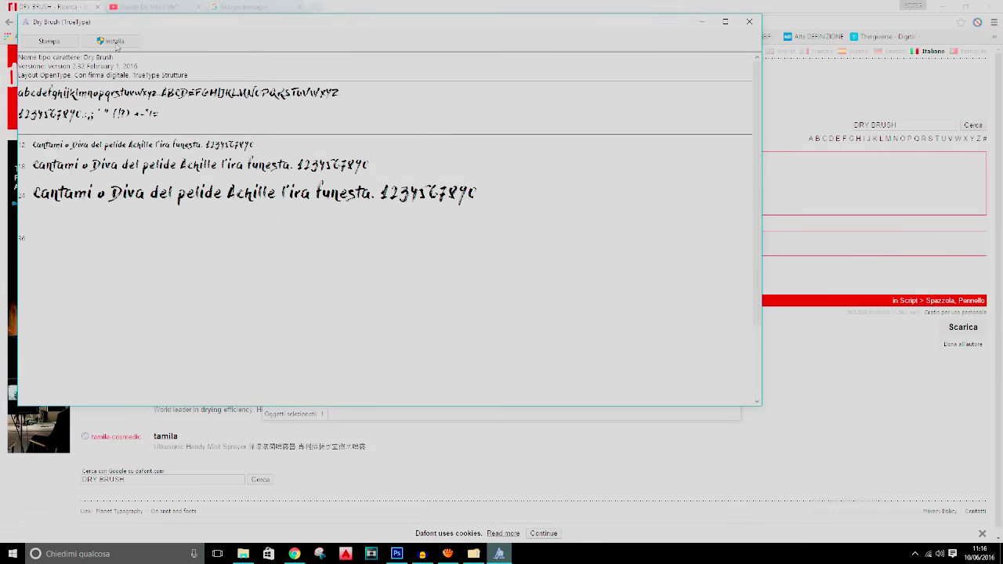
pyautogui.click(115, 42)
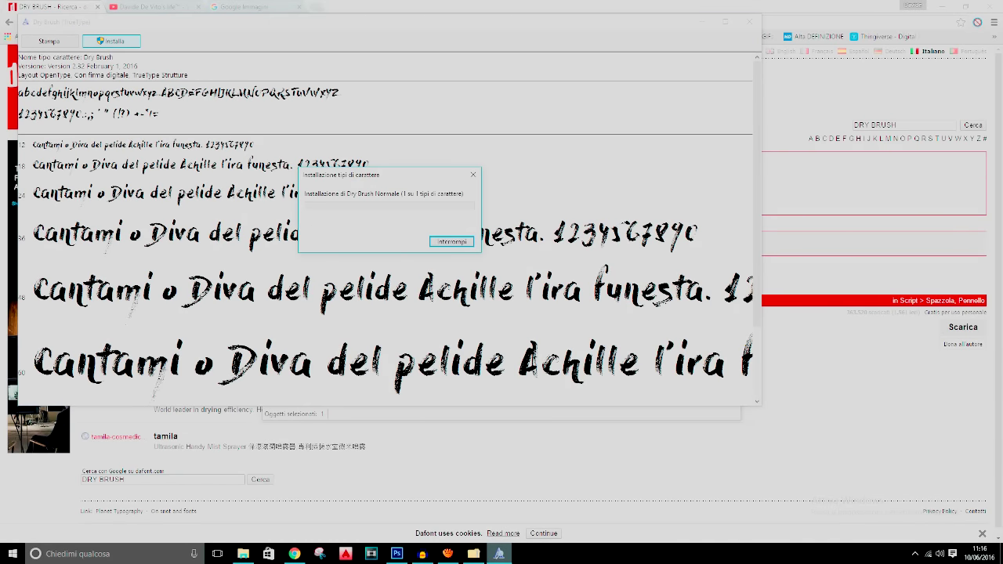
pyautogui.click(749, 22)
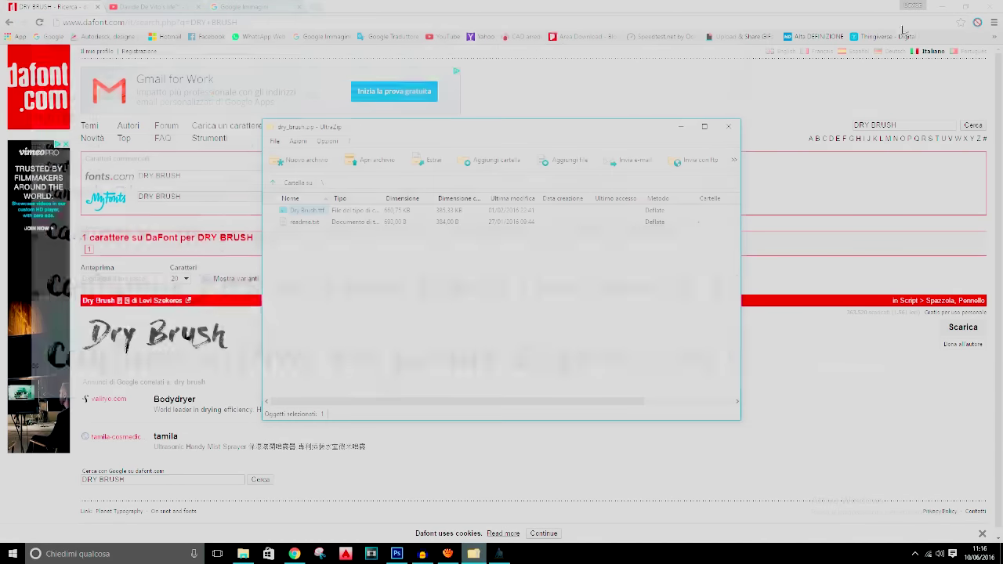
pyautogui.click(728, 126)
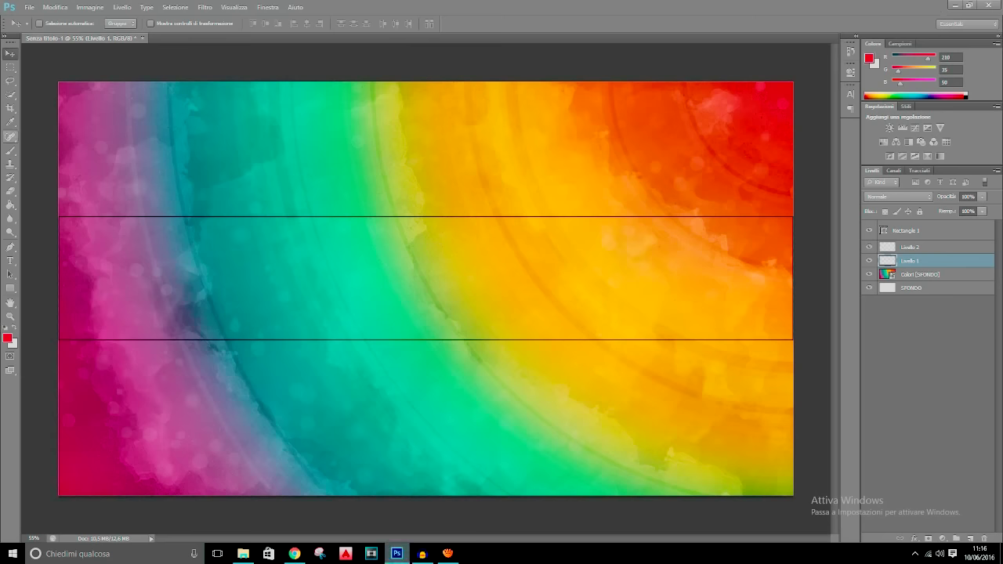
# Step: Back in Photoshop, create a text box inside the outlined central band and set its font to Dry Brush
pyautogui.click(10, 260)
pyautogui.moveTo(366, 244); pyautogui.dragTo(710, 295)
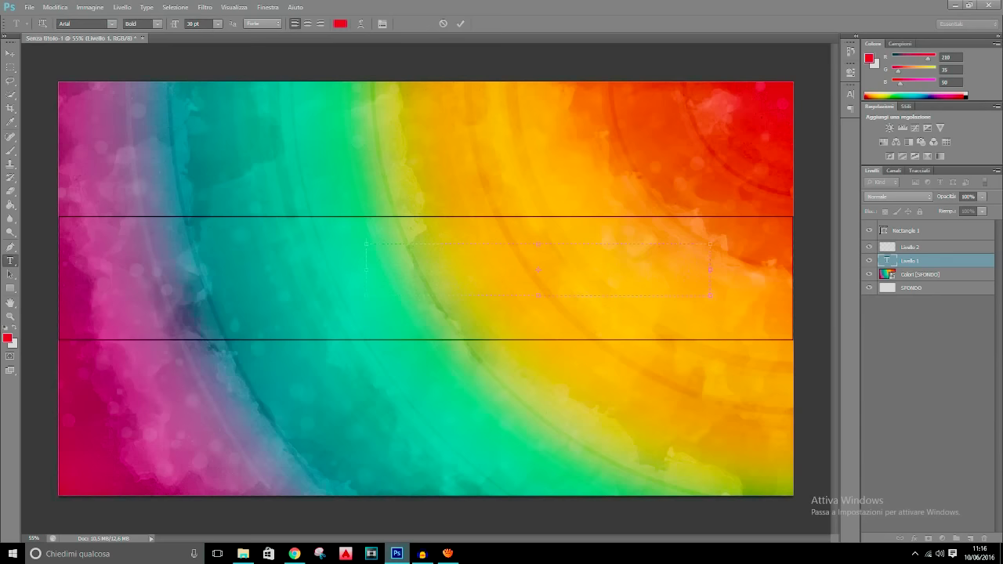
pyautogui.click(158, 23)
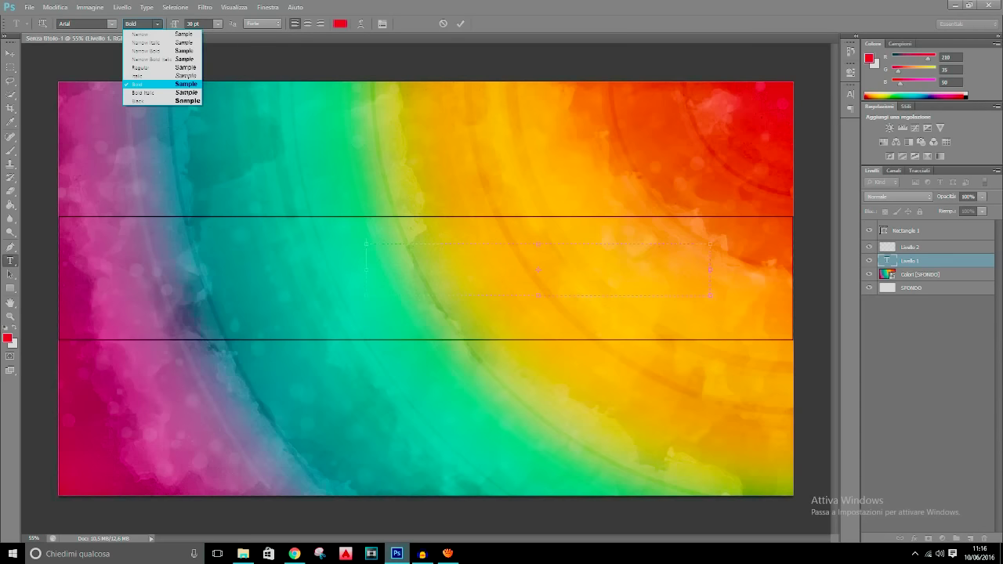
pyautogui.click(157, 24)
pyautogui.click(84, 24)
pyautogui.write('DryBrush')
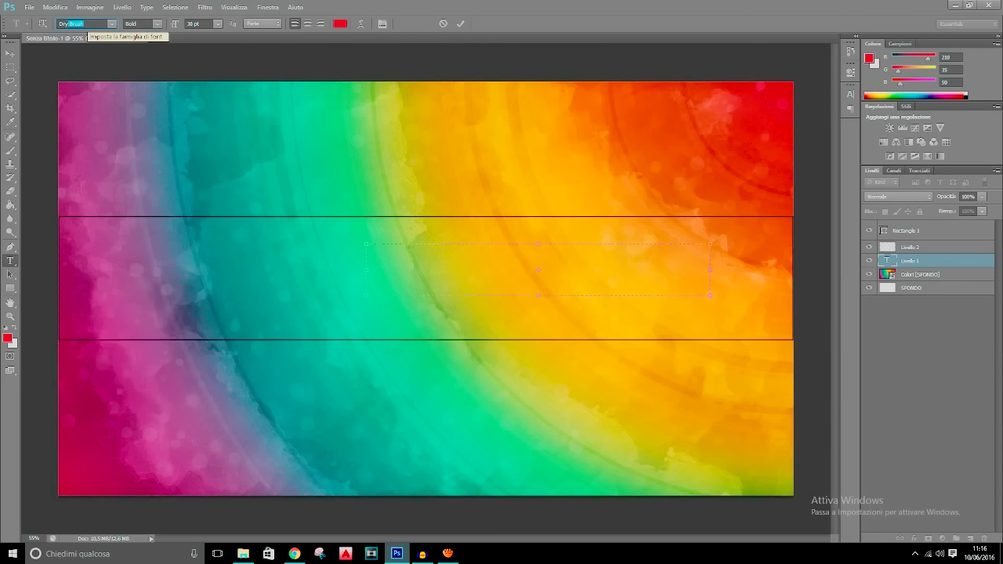
pyautogui.press('Return')
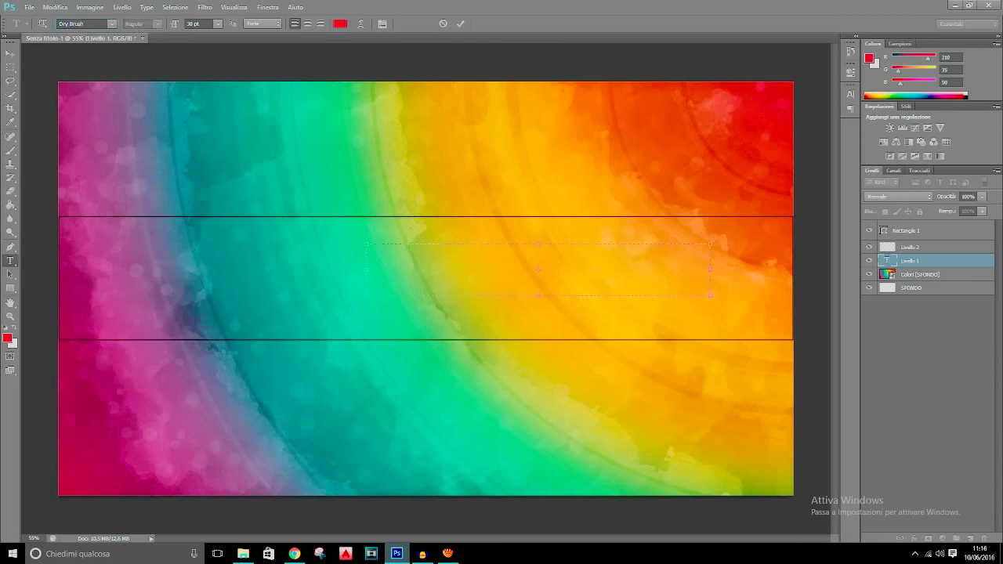
# Step: Enter the YouTube channel's name as the title in the text box
pyautogui.write('Davide')
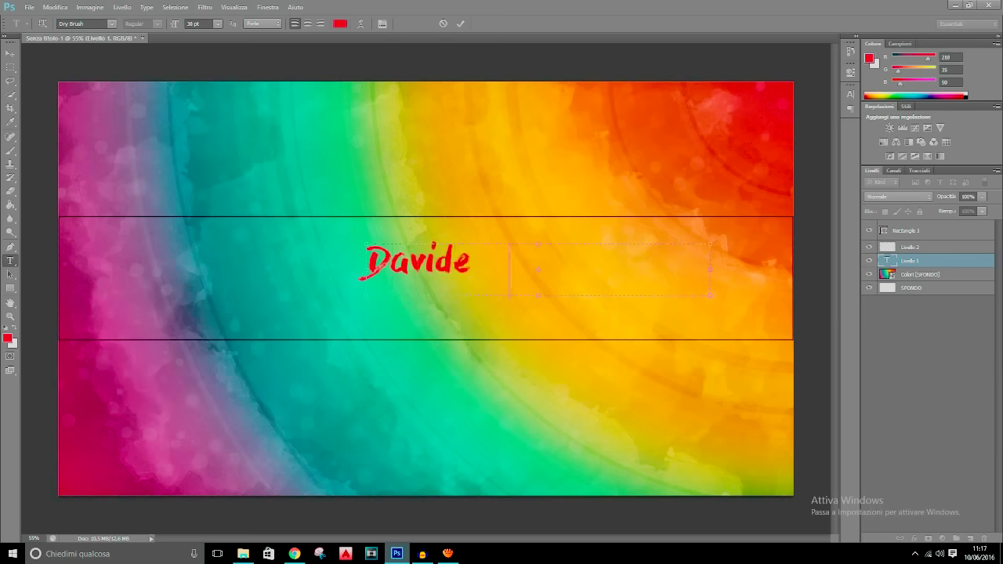
pyautogui.write(' De Vi')
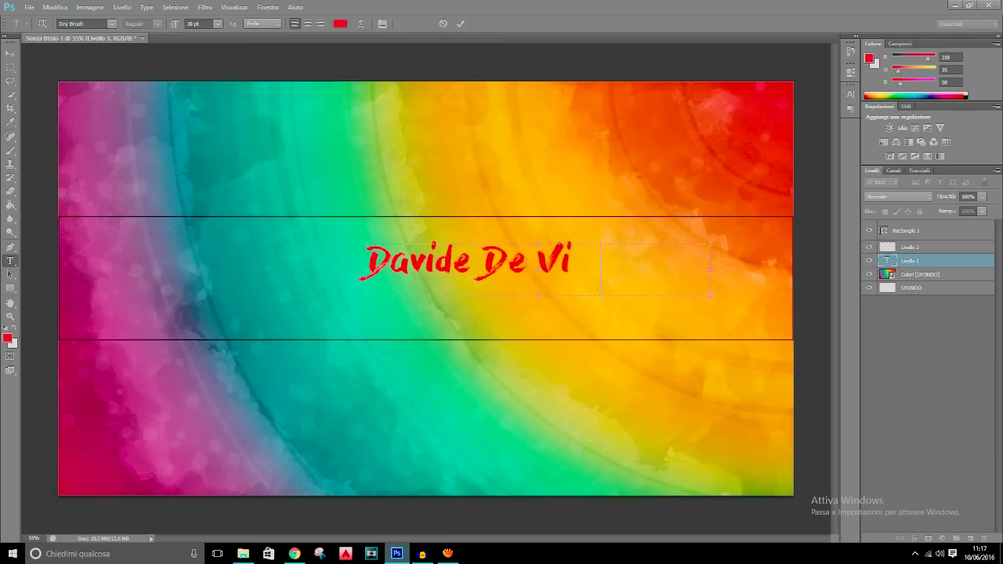
pyautogui.write("to's life")
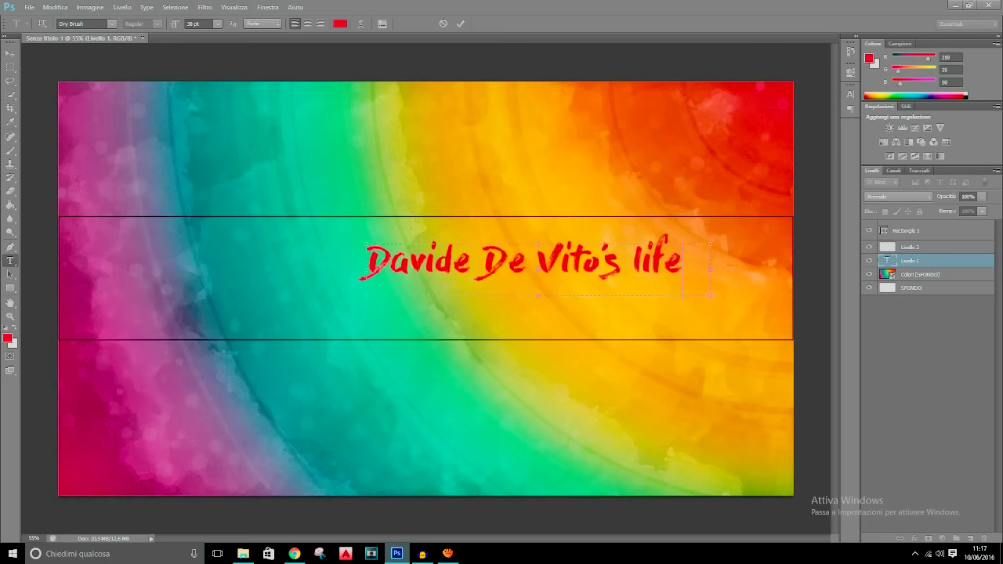
# Step: Recolor the whole channel title text to a light pink
pyautogui.hotkey('shift', 'Left')
pyautogui.hotkey('shift', 'Left')
pyautogui.hotkey('shift', 'Left')
pyautogui.hotkey('shift', 'Left')
pyautogui.hotkey('shift', 'Left')
pyautogui.hotkey('shift', 'Left')
pyautogui.hotkey('shift', 'Left')
pyautogui.hotkey('shift', 'Left')
pyautogui.hotkey('shift', 'Left')
pyautogui.hotkey('shift', 'Left')
pyautogui.hotkey('shift', 'Left')
pyautogui.hotkey('shift', 'Left')
pyautogui.hotkey('shift', 'Left')
pyautogui.hotkey('shift', 'Left')
pyautogui.hotkey('shift', 'Left')
pyautogui.hotkey('shift', 'Left')
pyautogui.hotkey('shift', 'Left')
pyautogui.hotkey('shift', 'Left')
pyautogui.hotkey('shift', 'Left')
pyautogui.hotkey('shift', 'Left')
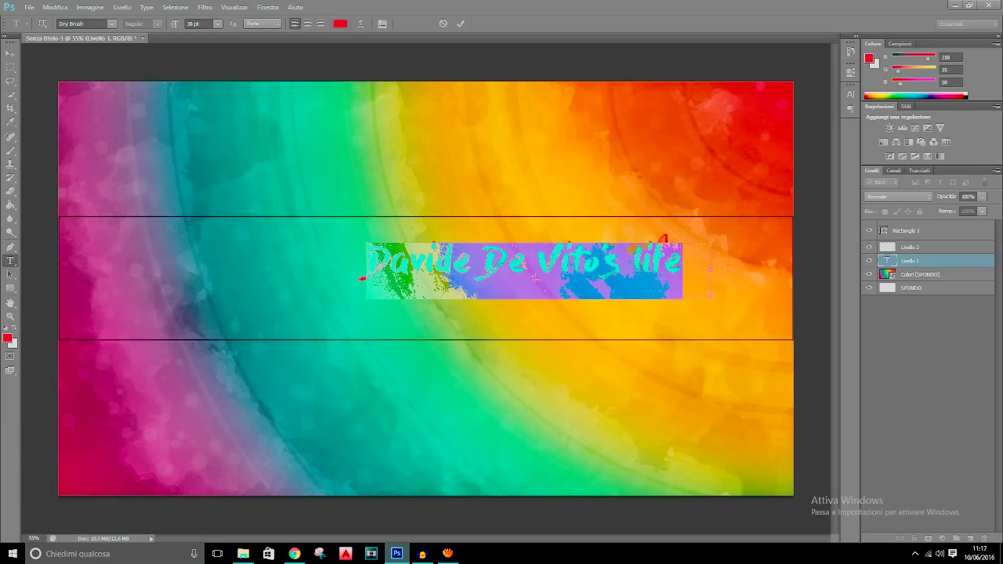
pyautogui.click(340, 24)
pyautogui.moveTo(457, 358)
pyautogui.mouseDown()
pyautogui.moveTo(446, 408)
pyautogui.moveTo(395, 363)
pyautogui.moveTo(401, 349)
pyautogui.mouseUp()
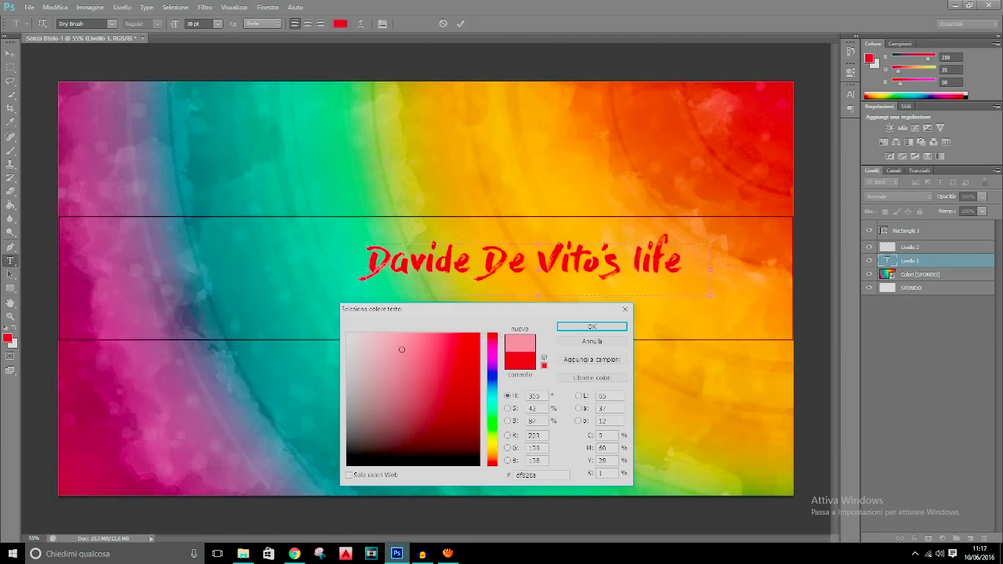
pyautogui.click(592, 326)
pyautogui.click(633, 271)
# Step: Move the channel title to roughly the horizontal middle of the outlined band
pyautogui.click(10, 54)
pyautogui.moveTo(621, 244); pyautogui.dragTo(521, 235)
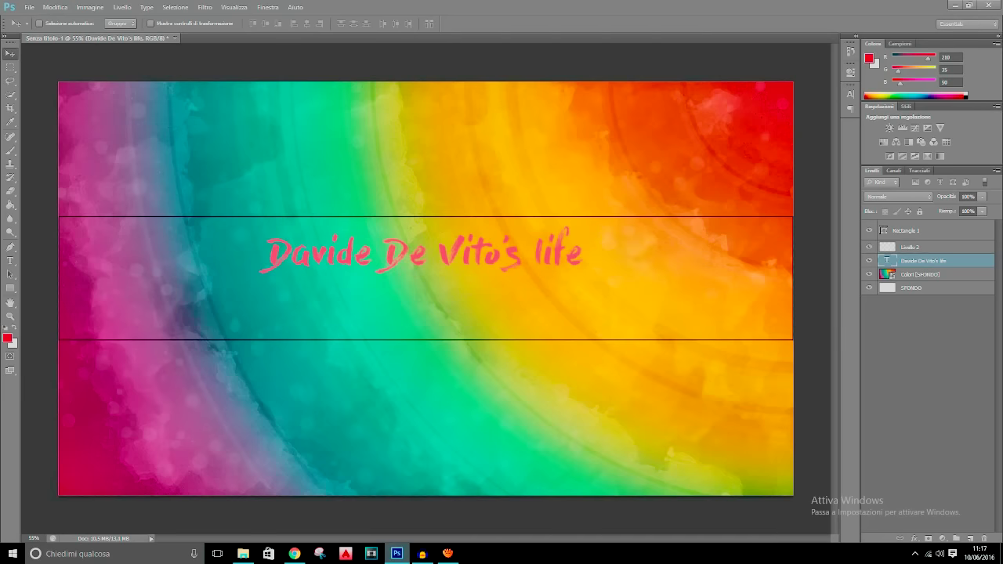
pyautogui.moveTo(455, 235); pyautogui.dragTo(452, 241)
# Step: Select the Livello 2 layer and switch to the Google Images page in Chrome
pyautogui.click(933, 248)
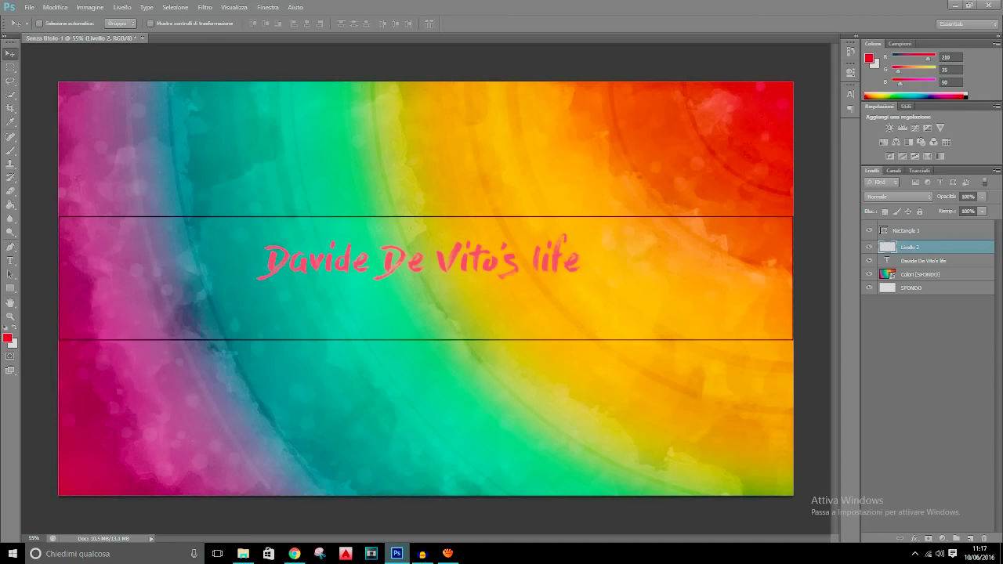
pyautogui.click(294, 553)
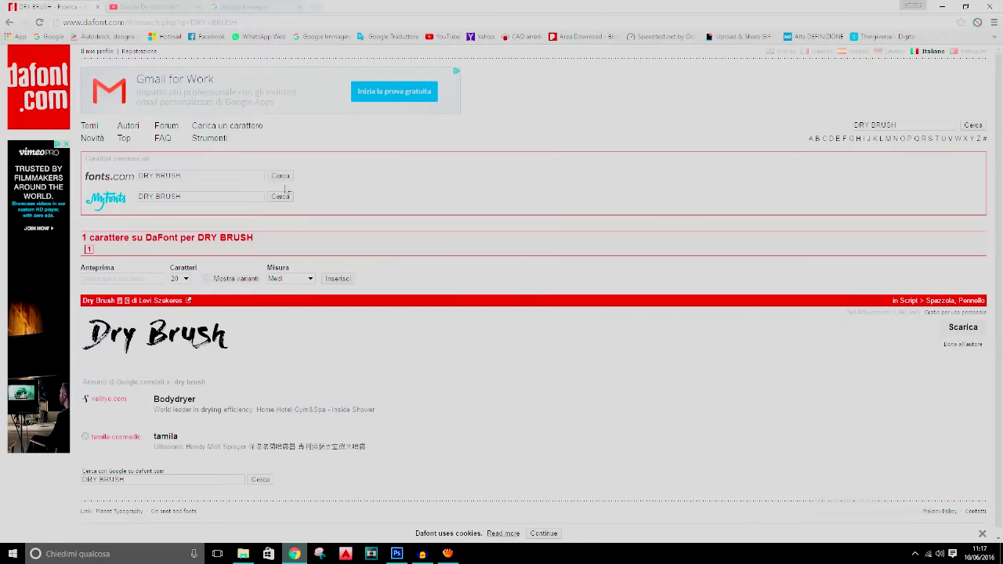
pyautogui.click(237, 6)
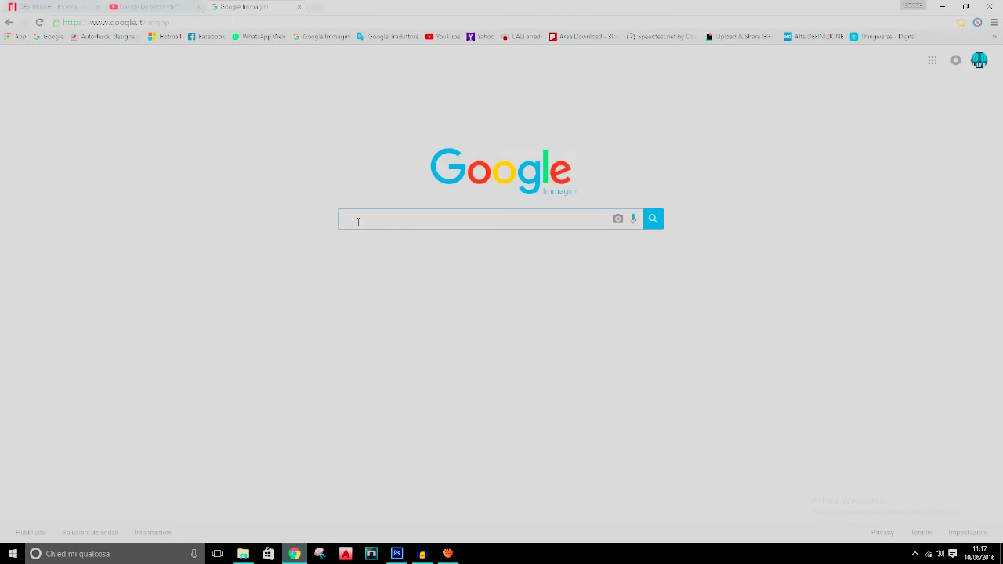
pyautogui.write('png')
pyautogui.press('BackSpace')
pyautogui.press('BackSpace')
pyautogui.press('BackSpace')
# Step: Search Google Images for "effetto luce png"
pyautogui.write('effetto ')
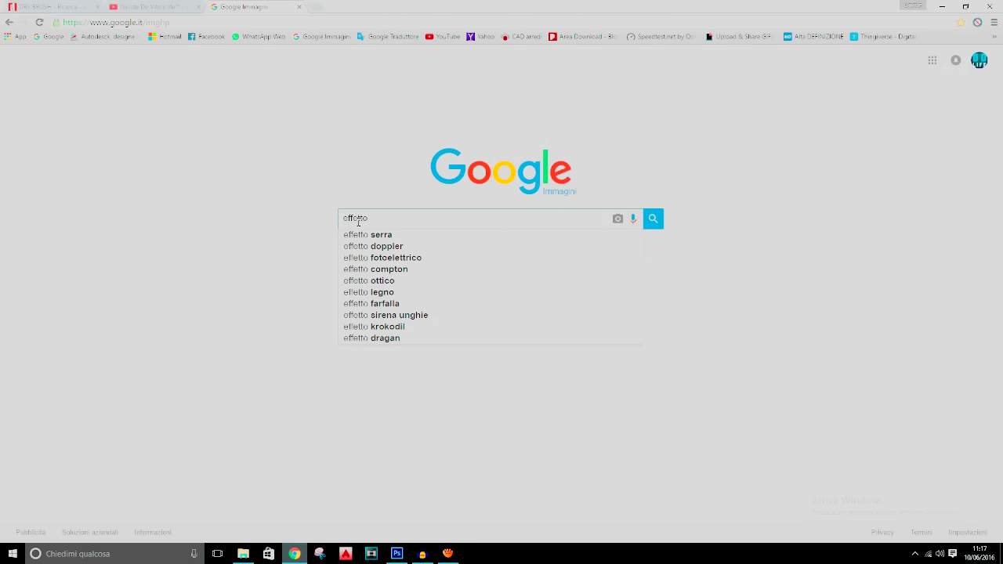
pyautogui.write('luce ')
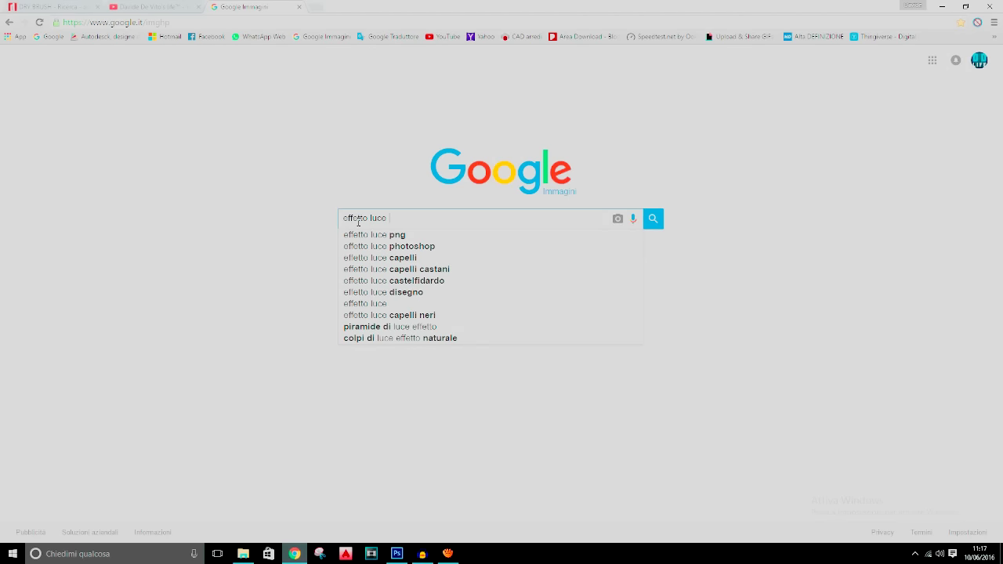
pyautogui.write('png')
pyautogui.press('Return')
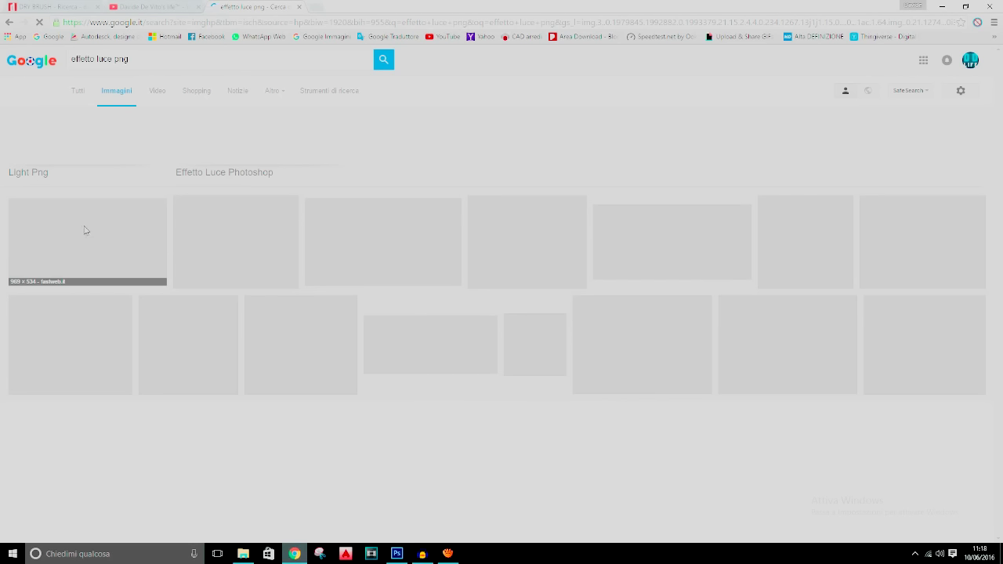
# Step: Compare the related light-flare images and preview the cyan horizontal flare from Visa Software's Efeitos - Luzes Png page
pyautogui.click(397, 553)
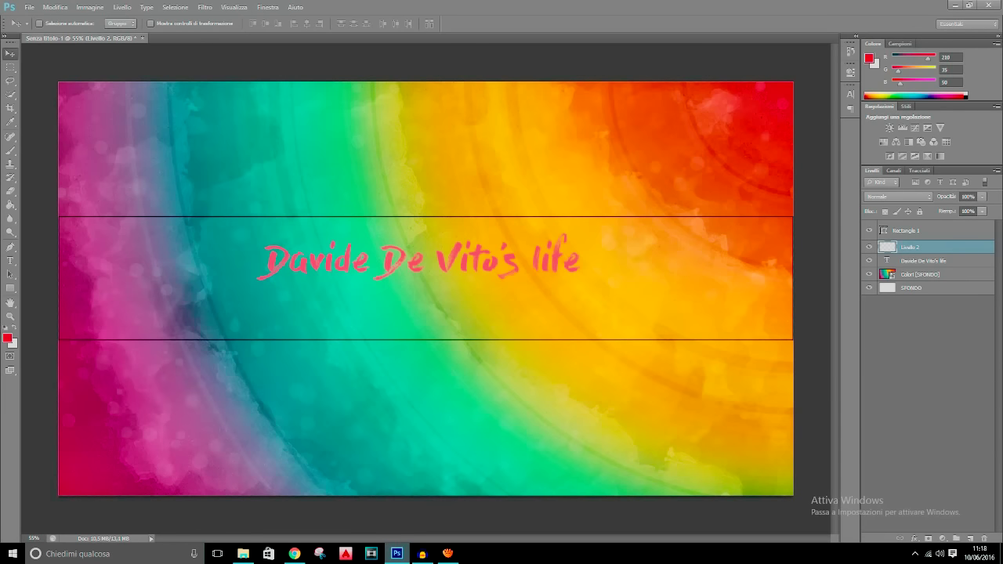
pyautogui.click(294, 554)
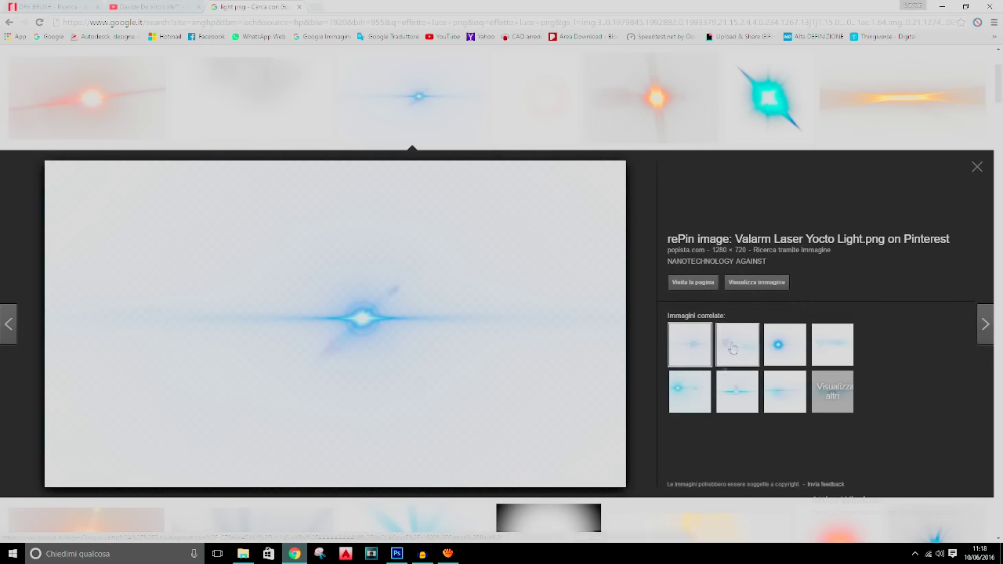
pyautogui.click(738, 339)
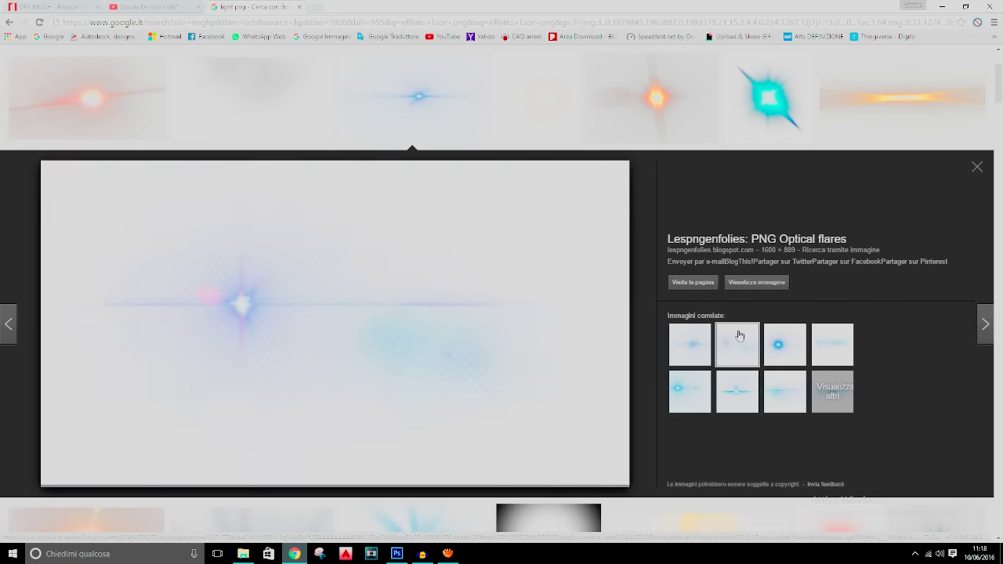
pyautogui.click(777, 346)
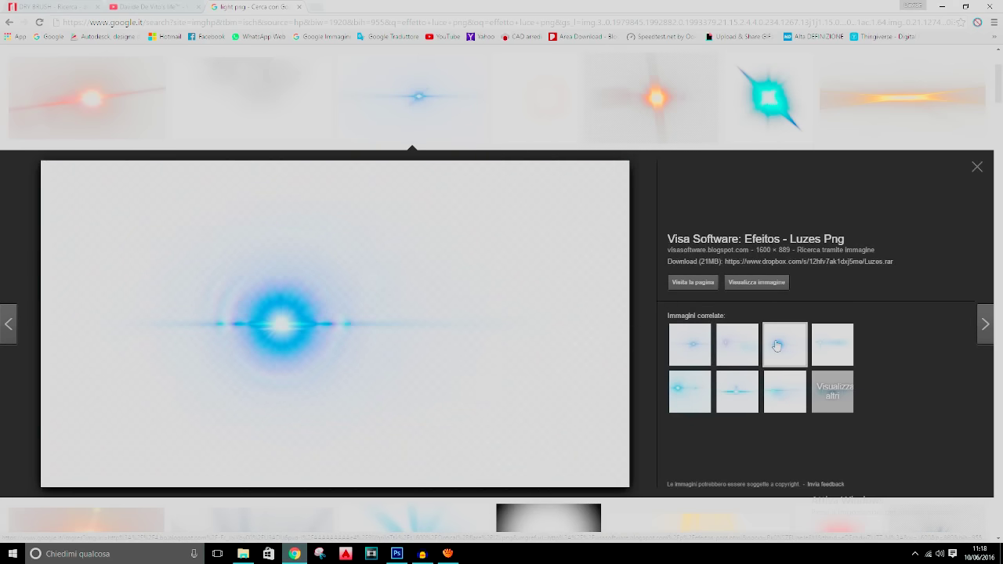
pyautogui.click(775, 402)
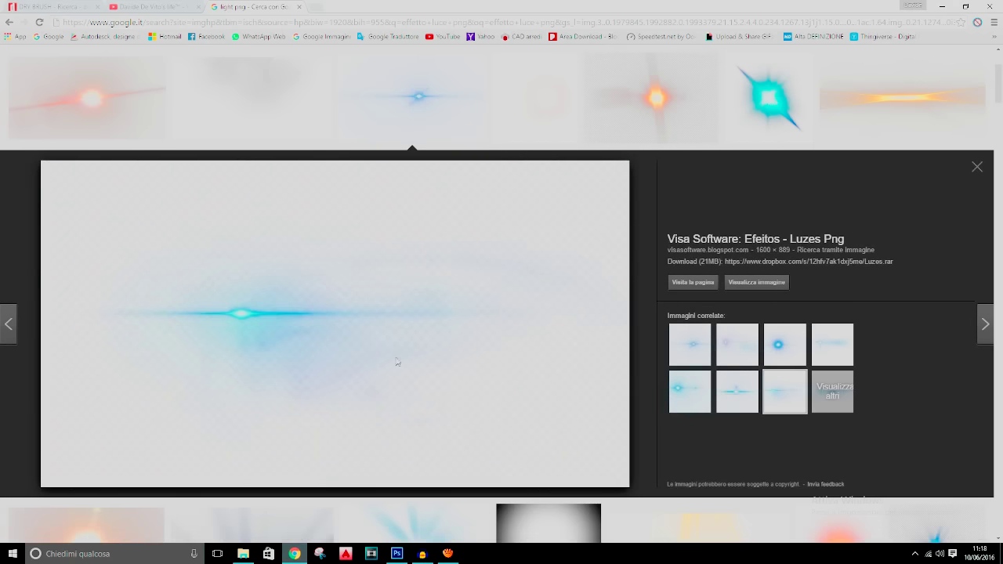
# Step: Save the previewed cyan flare to the Desktop as the PNG image Optical Flare (26)
pyautogui.rightClick(236, 242)
pyautogui.click(285, 339)
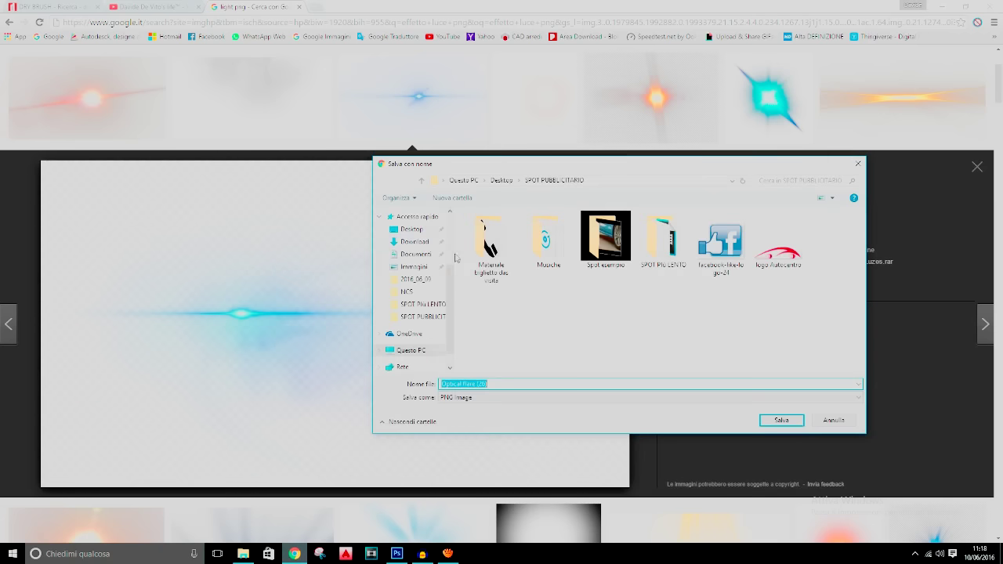
pyautogui.click(491, 384)
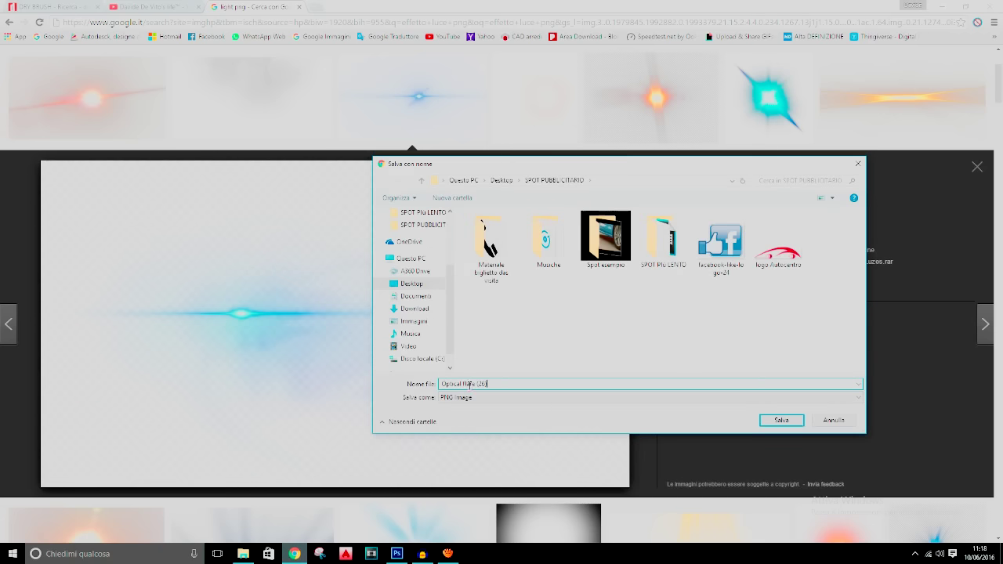
pyautogui.click(412, 284)
pyautogui.click(788, 422)
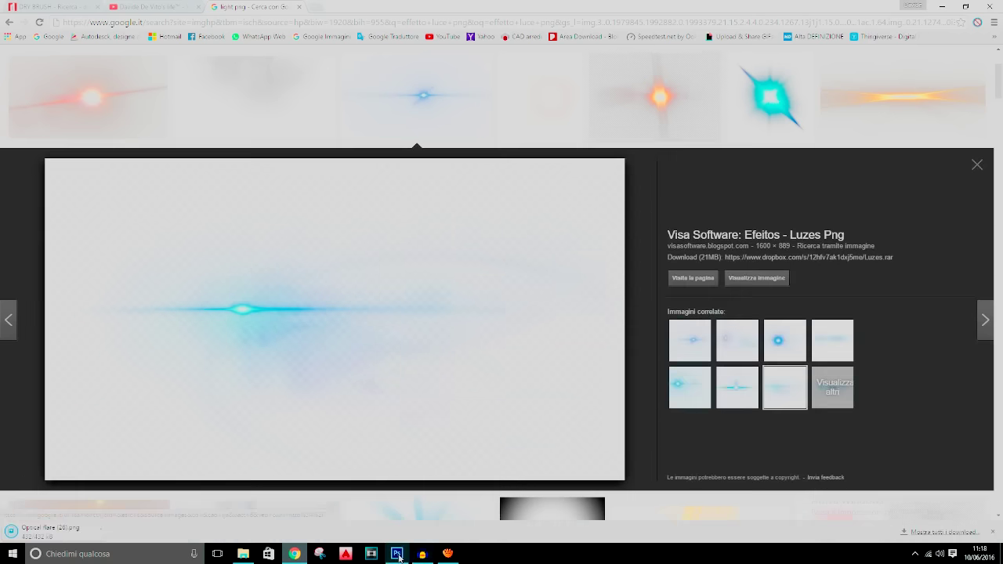
# Step: Switch to Photoshop and place Optical Flare (26).png from the Desktop into the banner
pyautogui.click(400, 555)
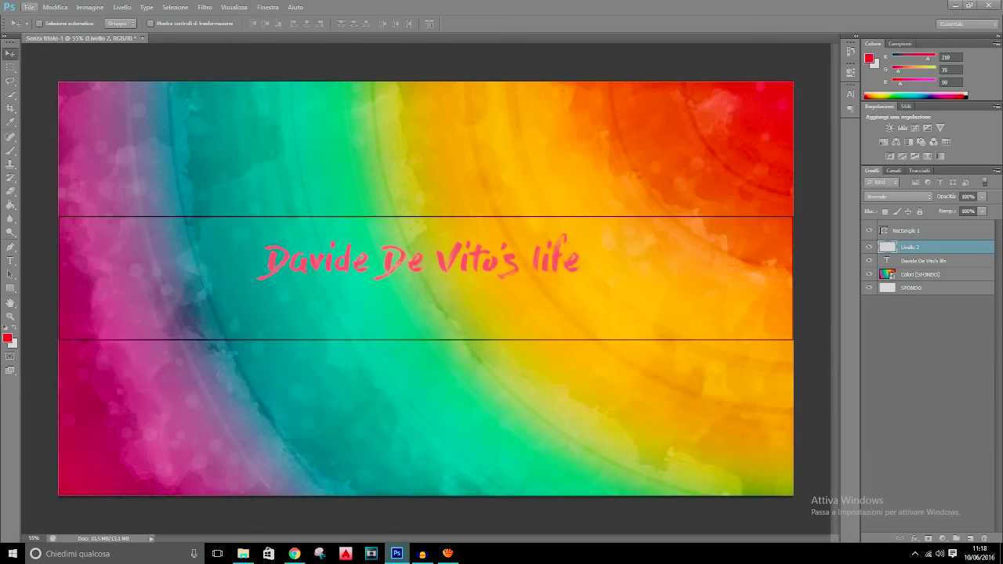
pyautogui.click(29, 7)
pyautogui.click(55, 177)
pyautogui.click(377, 179)
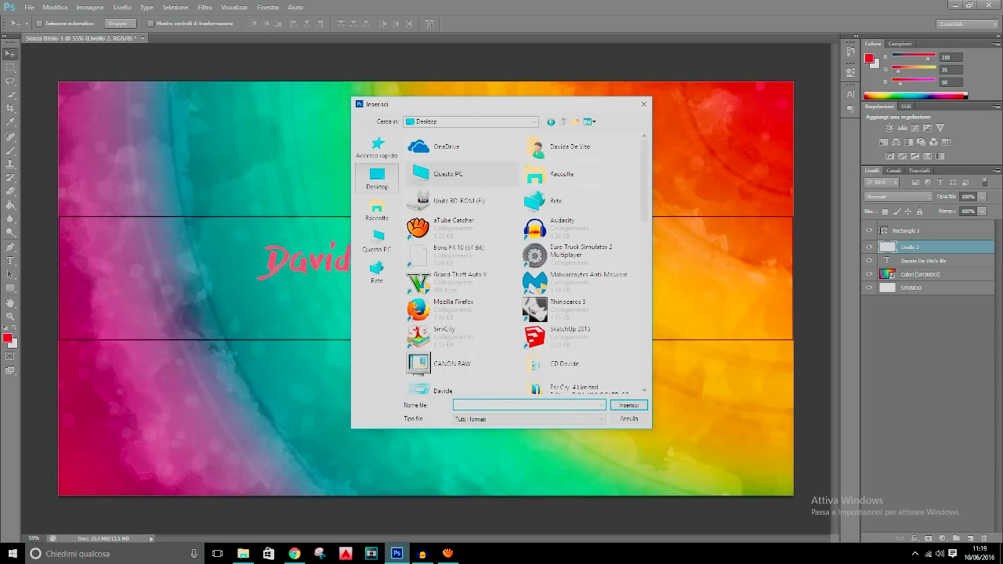
pyautogui.write('o')
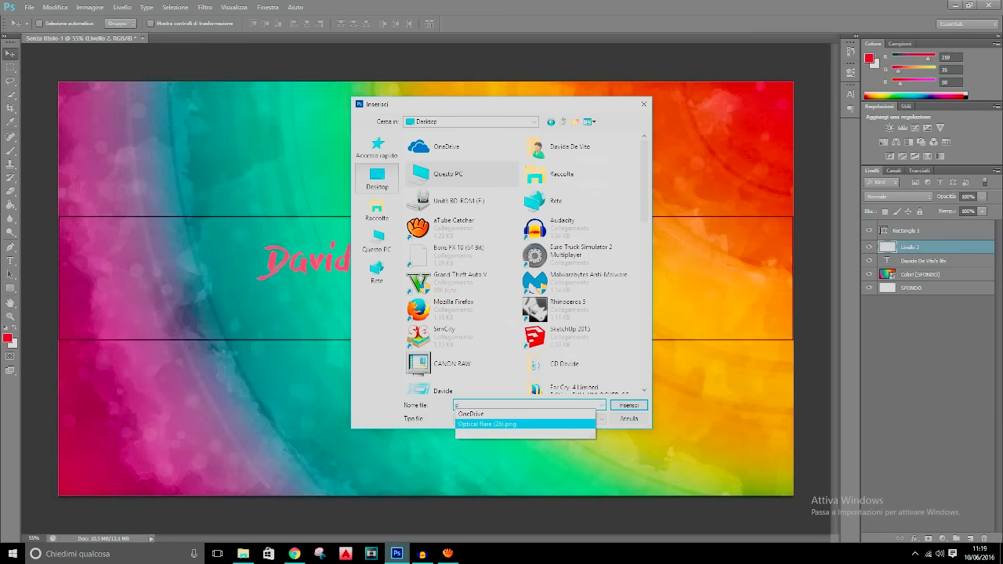
pyautogui.press('Return')
pyautogui.press('Return')
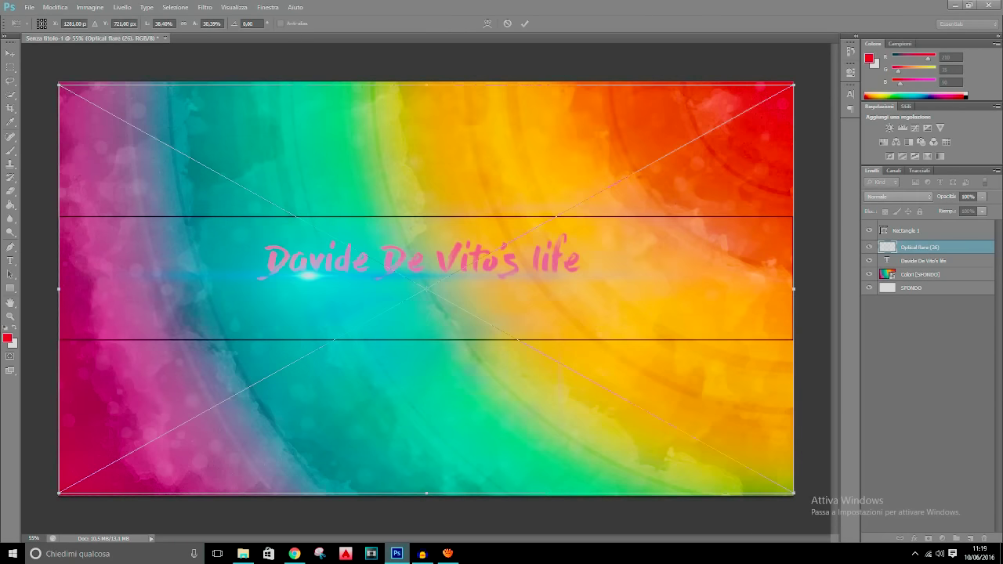
# Step: Move the placed flare slightly down so its bright streak runs just beneath the title, and commit the placement
pyautogui.moveTo(445, 174); pyautogui.dragTo(473, 179)
pyautogui.moveTo(89, 93); pyautogui.dragTo(340, 231)
pyautogui.moveTo(613, 272); pyautogui.dragTo(419, 203)
pyautogui.press('Return')
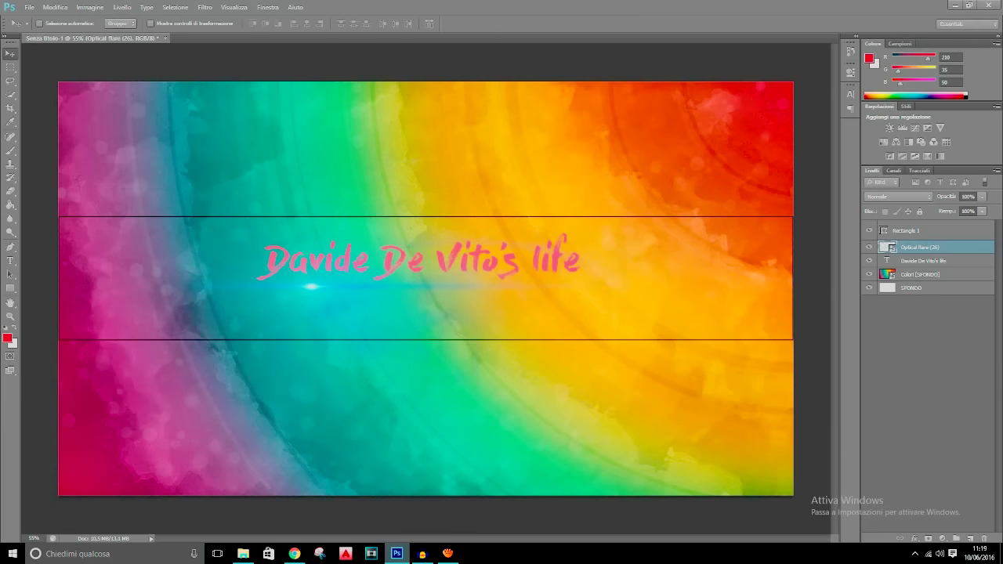
# Step: Reorder the Optical Flare (26) layer beneath the title text layer and shift the flare slightly to the right
pyautogui.moveTo(921, 247); pyautogui.dragTo(921, 267)
pyautogui.click(924, 248)
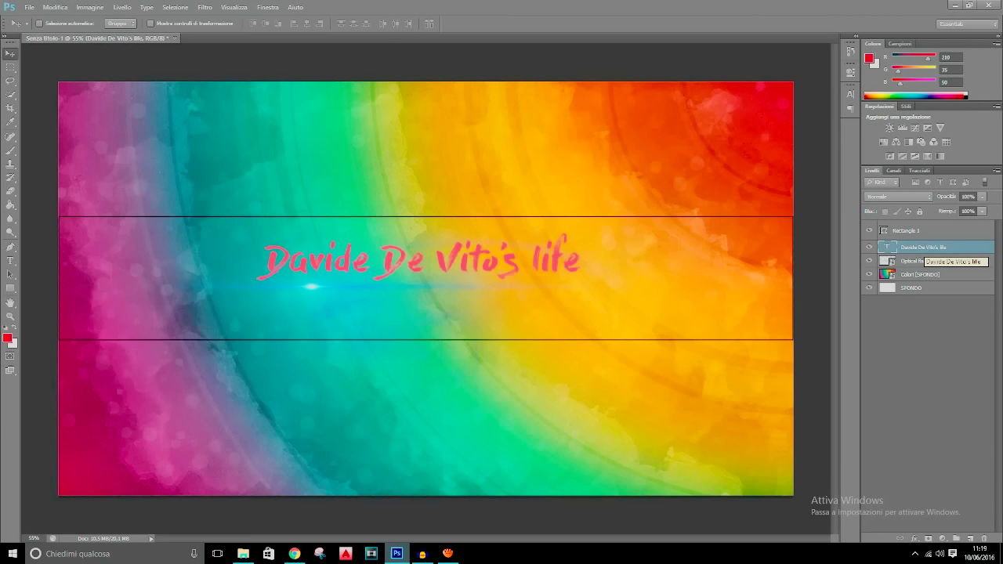
pyautogui.hotkey('alt', ',')
pyautogui.hotkey('alt', ']')
pyautogui.hotkey('alt', ']')
pyautogui.hotkey('alt', ']')
pyautogui.hotkey('alt', ']')
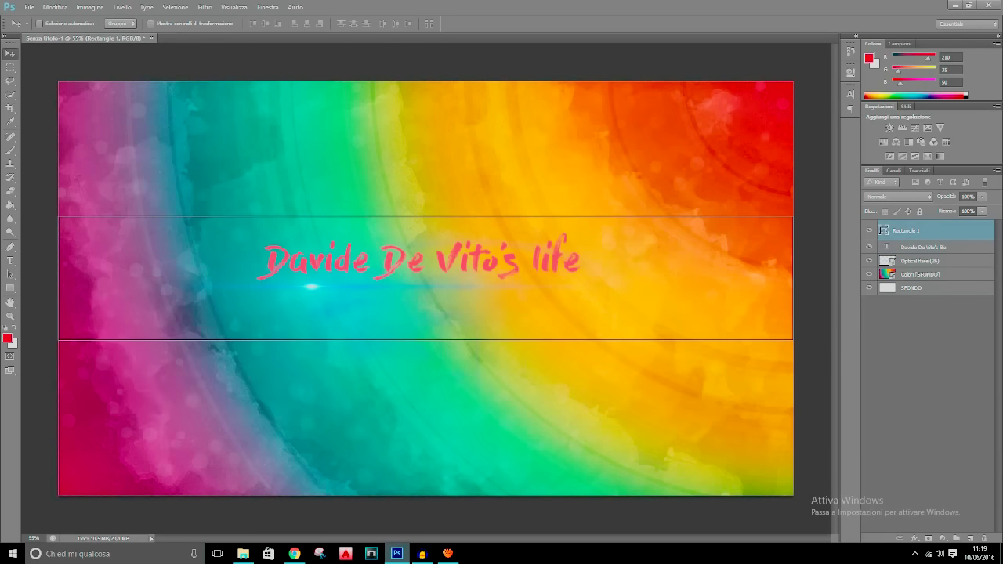
pyautogui.hotkey('alt', '[')
pyautogui.hotkey('alt', '[')
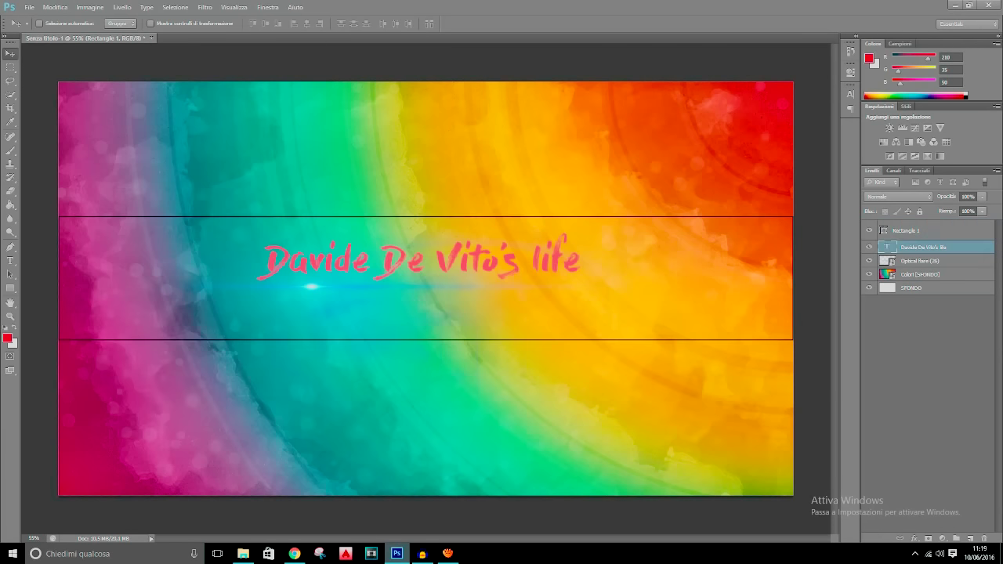
pyautogui.moveTo(391, 269); pyautogui.dragTo(419, 268)
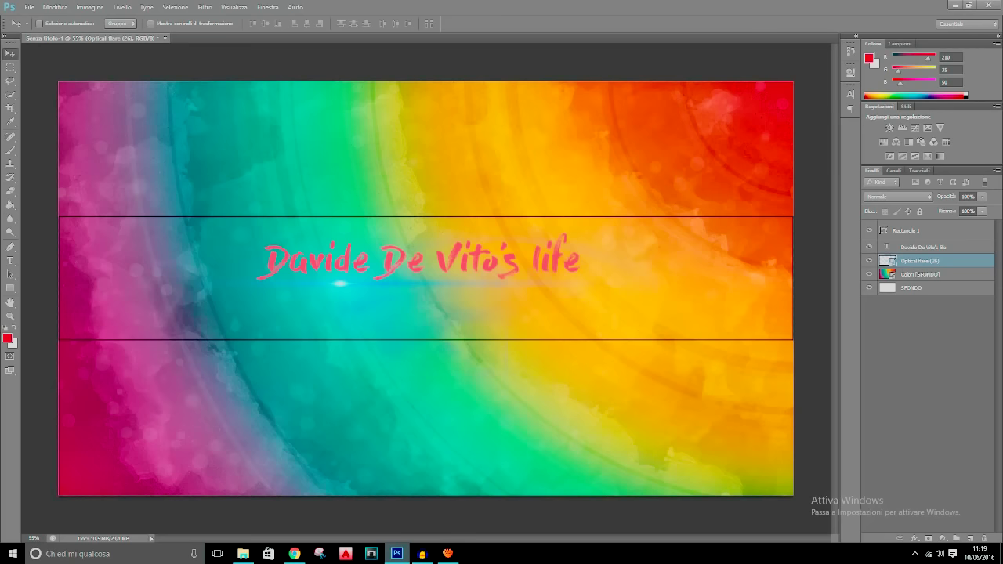
# Step: Apply a Gaussian blur (Controllo sfocatura) with a 3,5 pixel radius to the Colori [SFONDO] layer
pyautogui.click(920, 274)
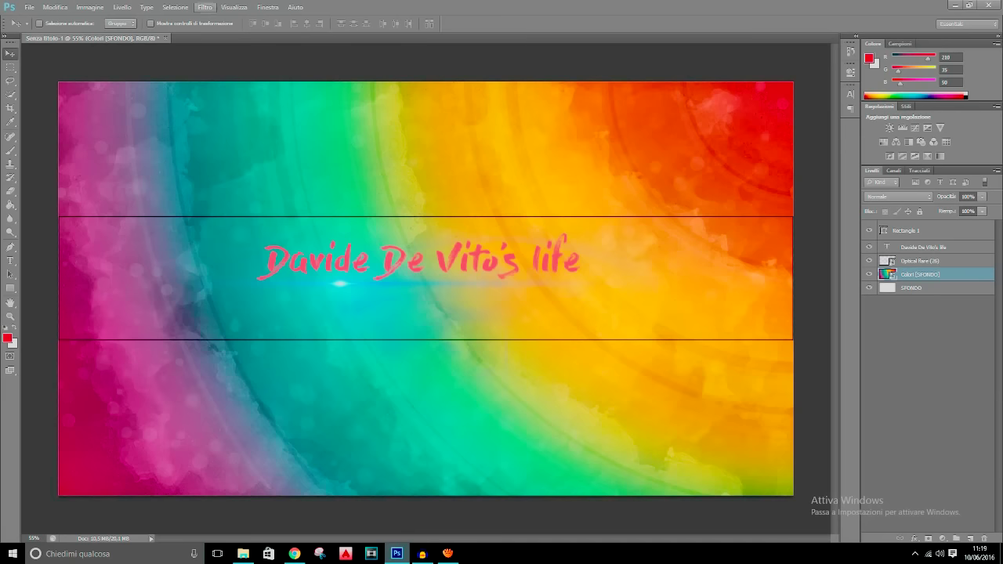
pyautogui.click(205, 7)
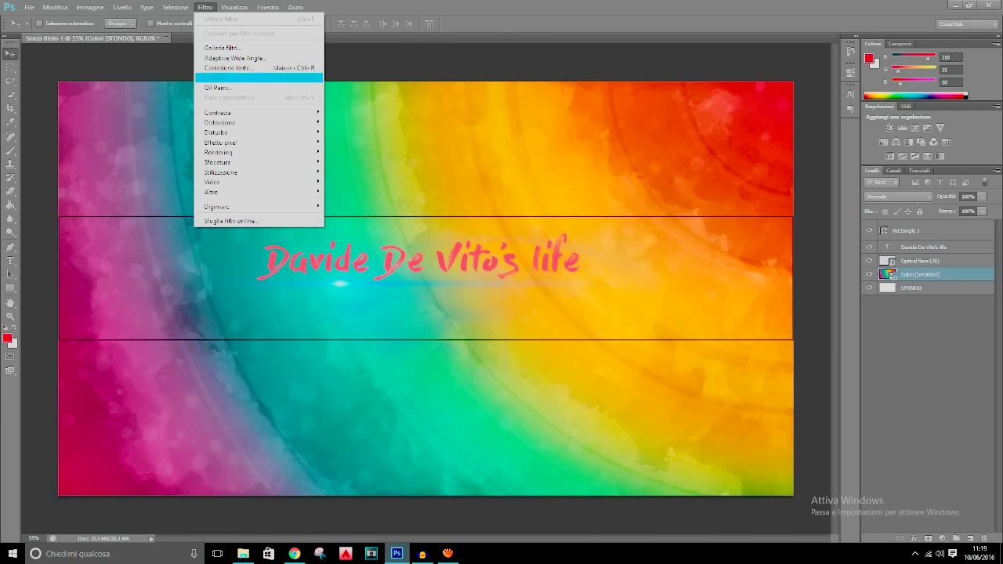
pyautogui.moveTo(235, 112)
pyautogui.moveTo(235, 133)
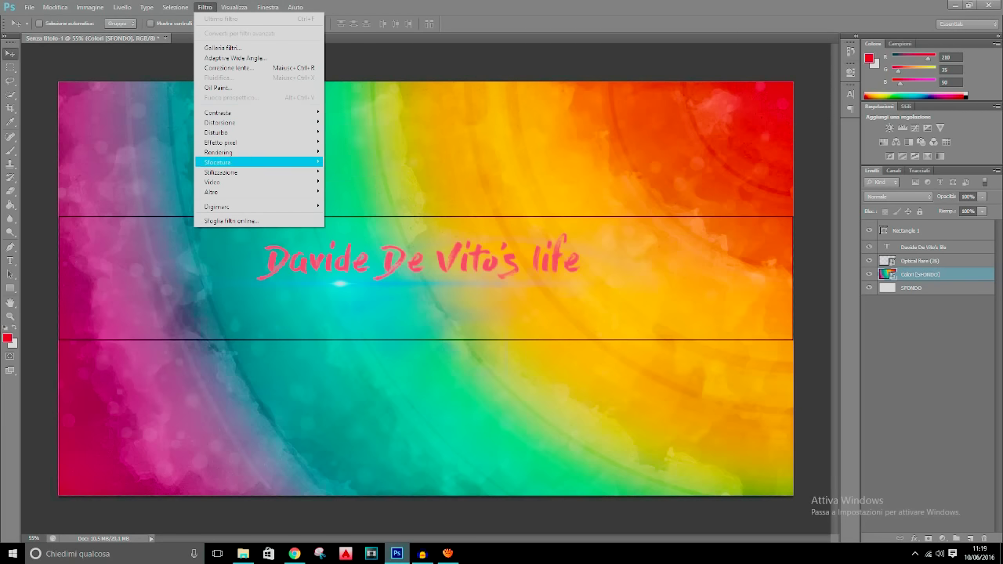
pyautogui.moveTo(235, 161)
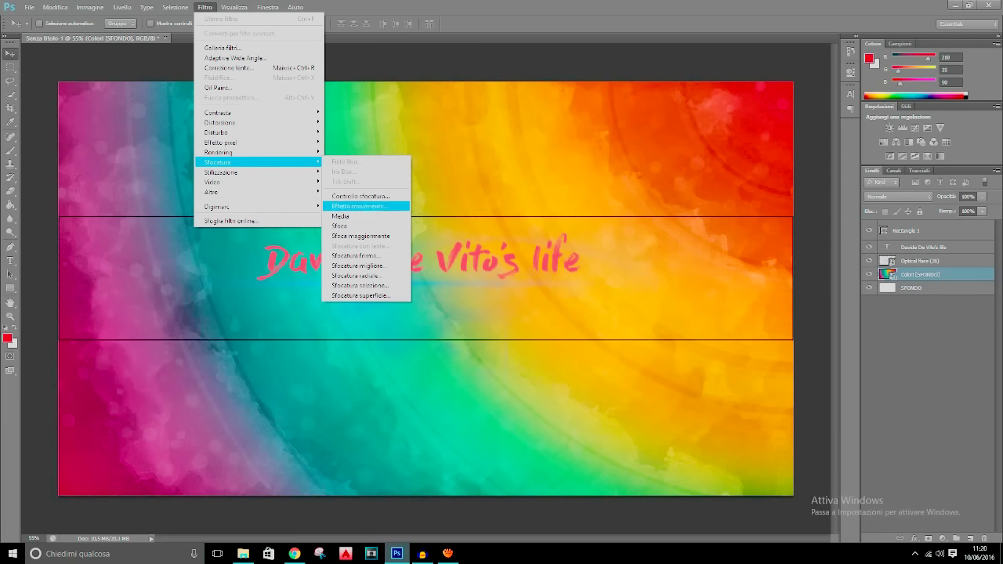
pyautogui.click(359, 196)
pyautogui.moveTo(486, 128); pyautogui.dragTo(665, 320)
pyautogui.moveTo(627, 477); pyautogui.dragTo(620, 477)
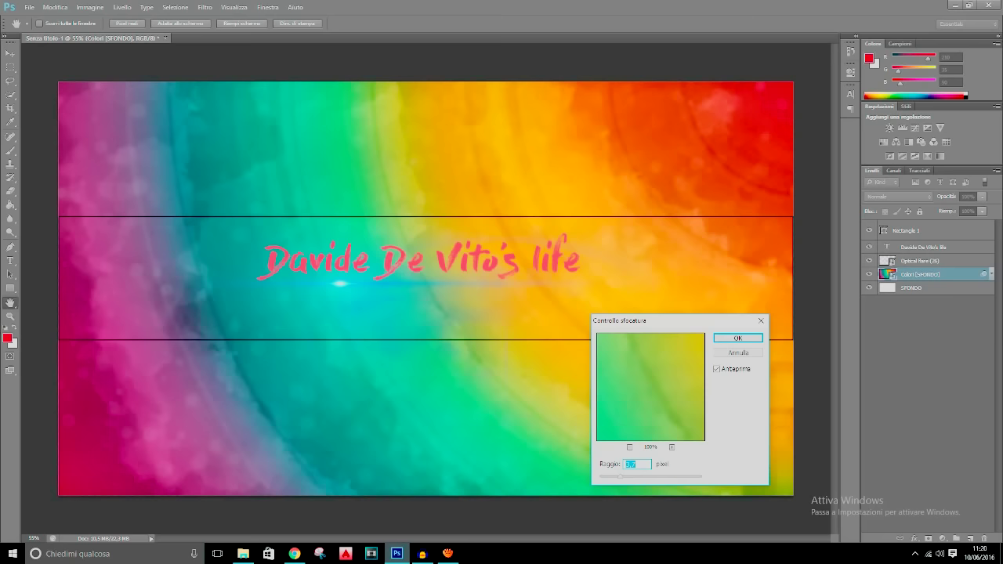
pyautogui.write('3,5')
pyautogui.press('Return')
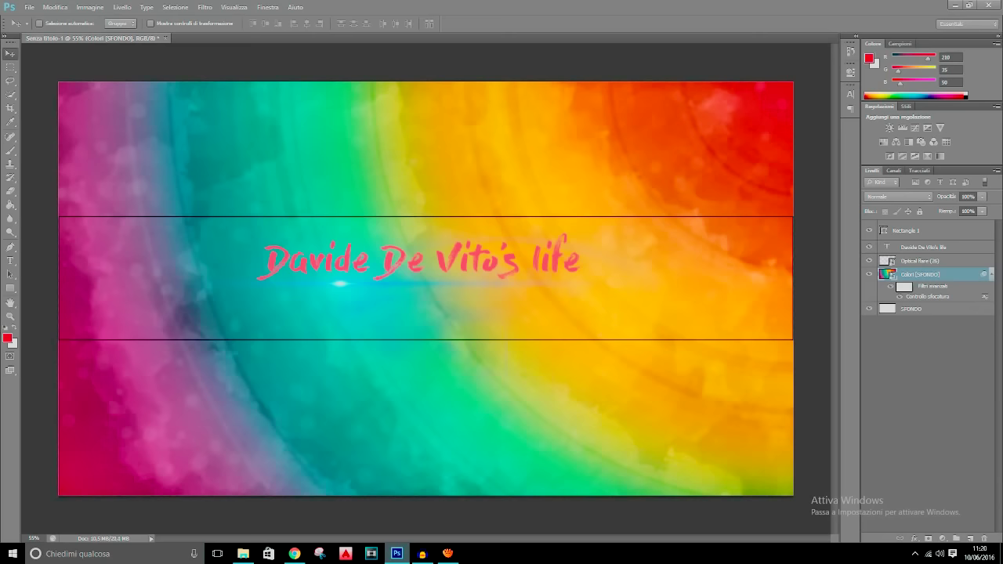
pyautogui.click(175, 7)
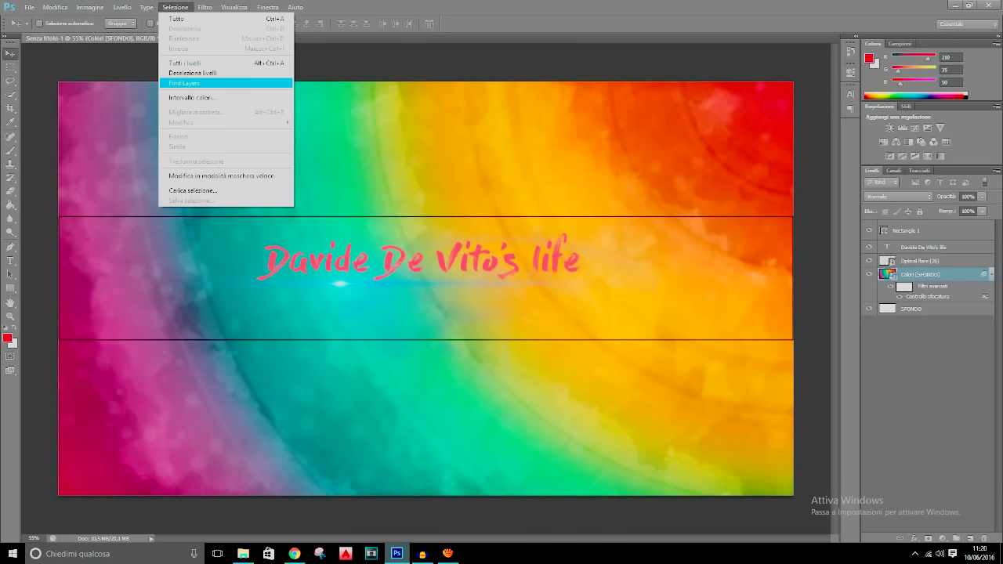
pyautogui.moveTo(204, 7)
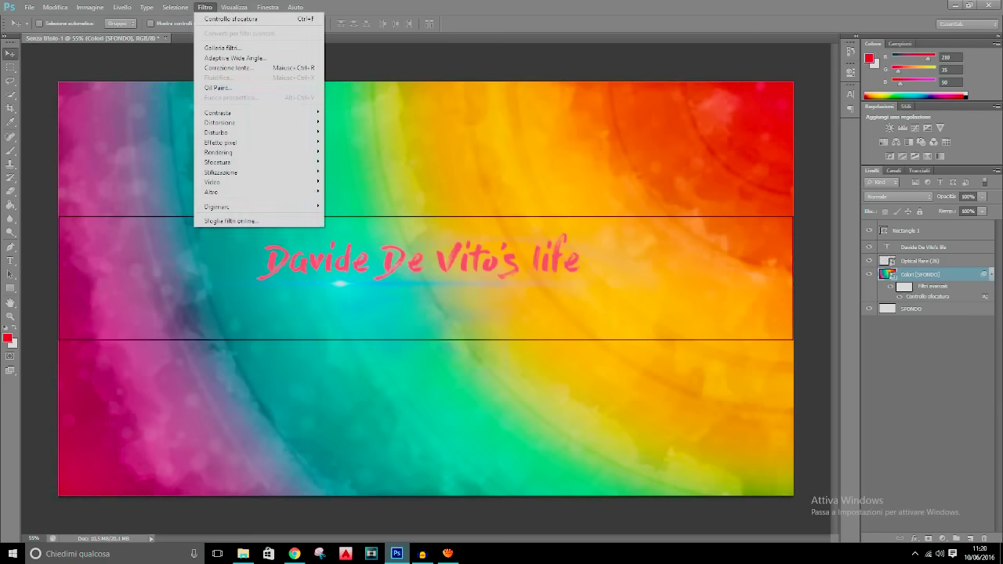
pyautogui.moveTo(89, 7)
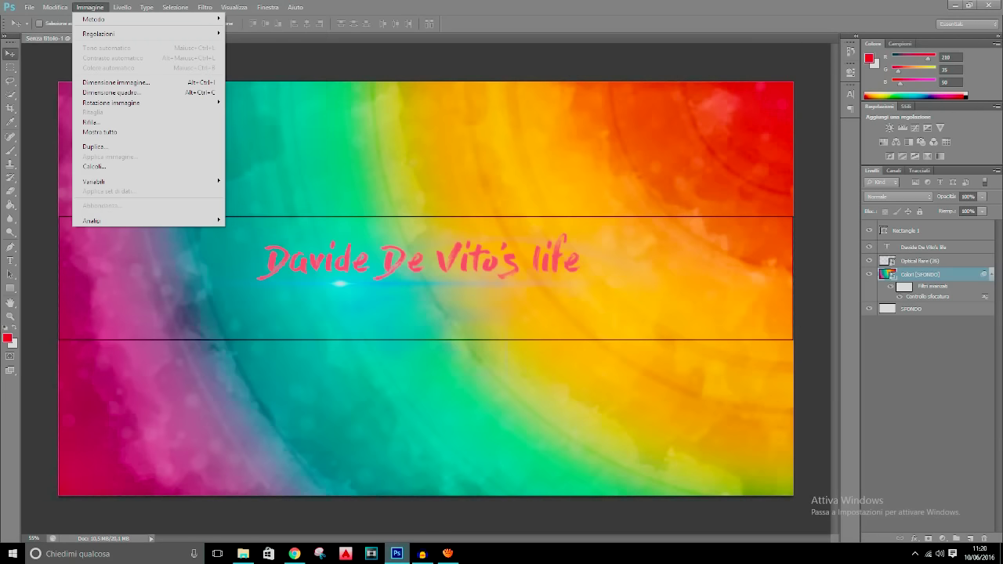
pyautogui.moveTo(98, 34)
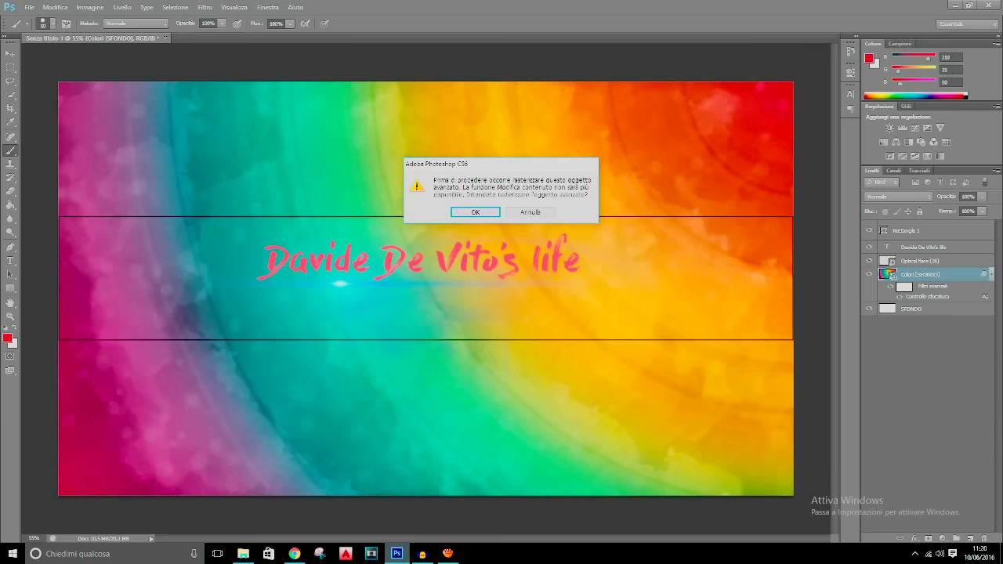
# Step: Rasterize the Colori [SFONDO] smart object and undo the red test brush stroke painted on it
pyautogui.press('Return')
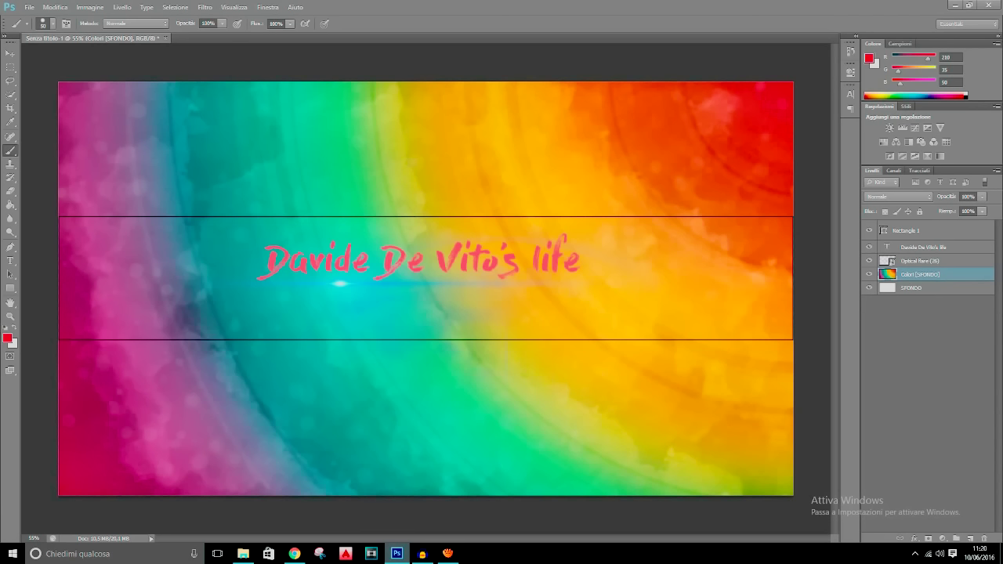
pyautogui.moveTo(688, 392); pyautogui.dragTo(501, 407)
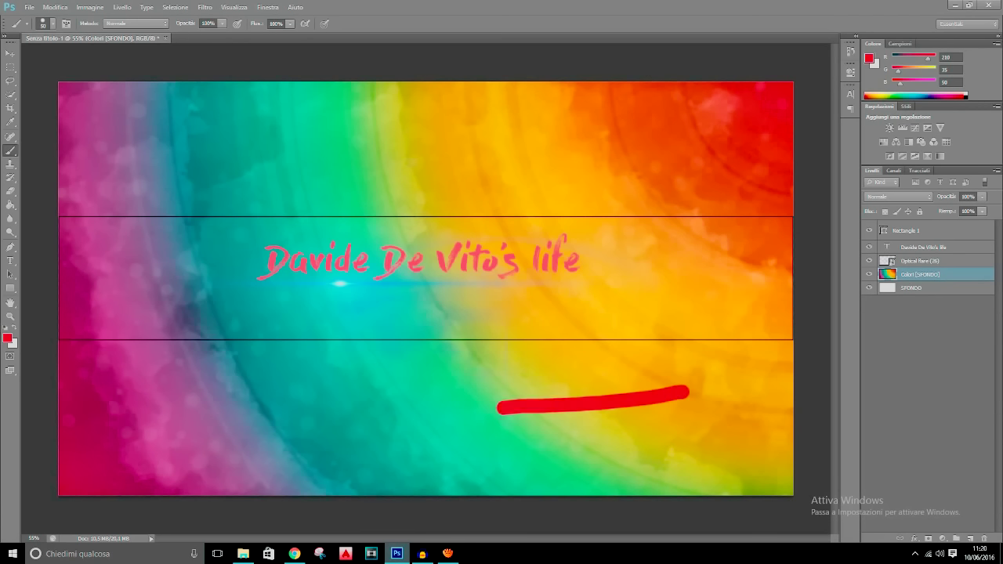
pyautogui.hotkey('ctrl', 'z')
# Step: Try the Ombre/Luci adjustment on the Colori [SFONDO] layer, setting the shadow amount to 0 % and testing the shadow and highlight sliders
pyautogui.click(90, 7)
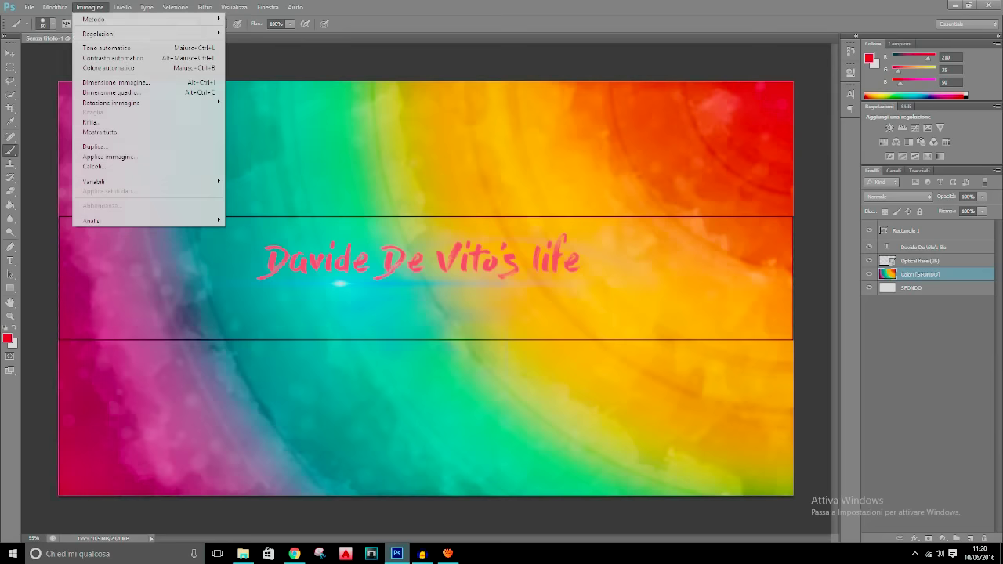
pyautogui.moveTo(149, 33)
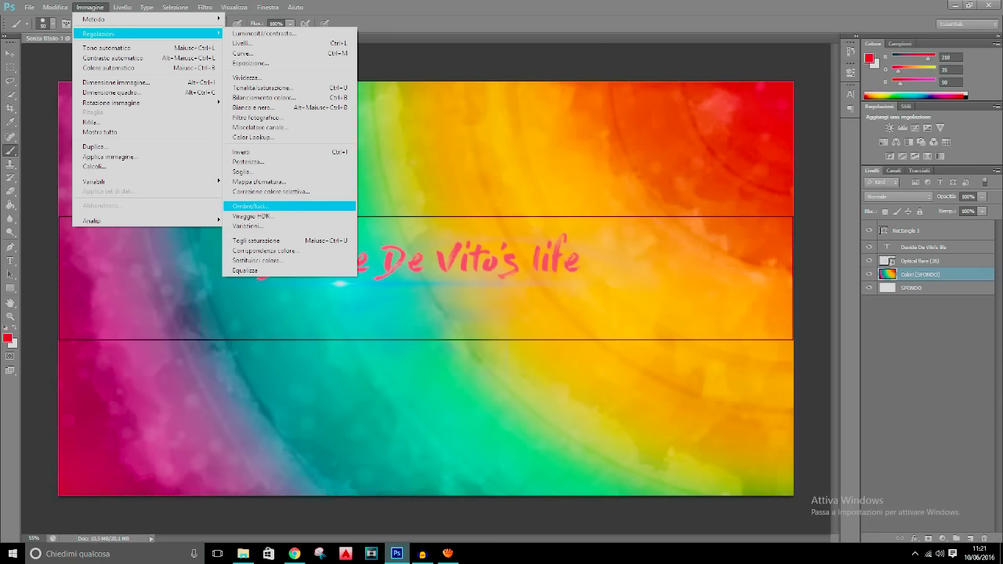
pyautogui.click(251, 205)
pyautogui.moveTo(471, 149); pyautogui.dragTo(607, 341)
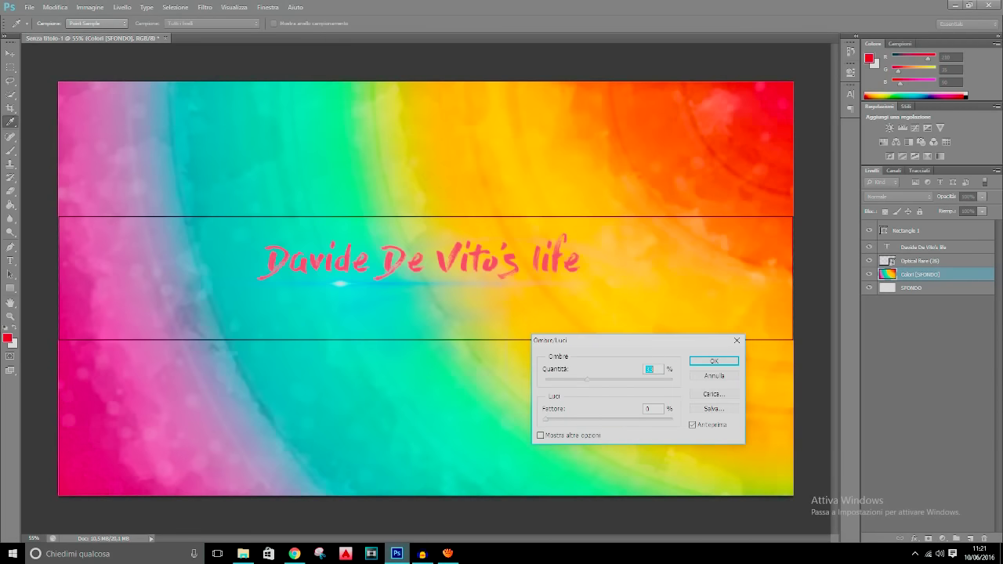
pyautogui.write('0')
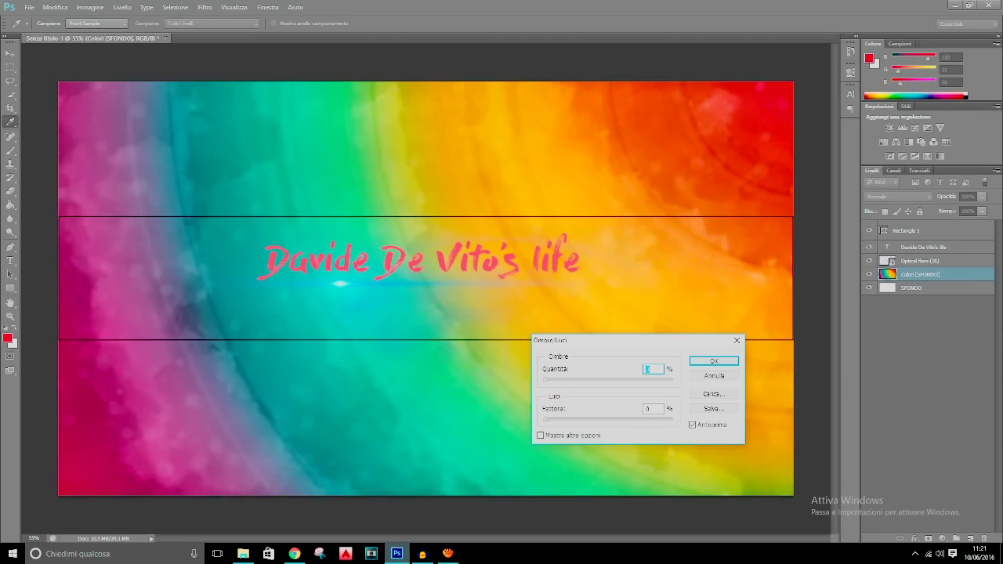
pyautogui.press('Tab')
pyautogui.moveTo(545, 420); pyautogui.dragTo(668, 419)
pyautogui.moveTo(545, 380); pyautogui.dragTo(673, 380)
pyautogui.press('Tab')
pyautogui.press('Return')
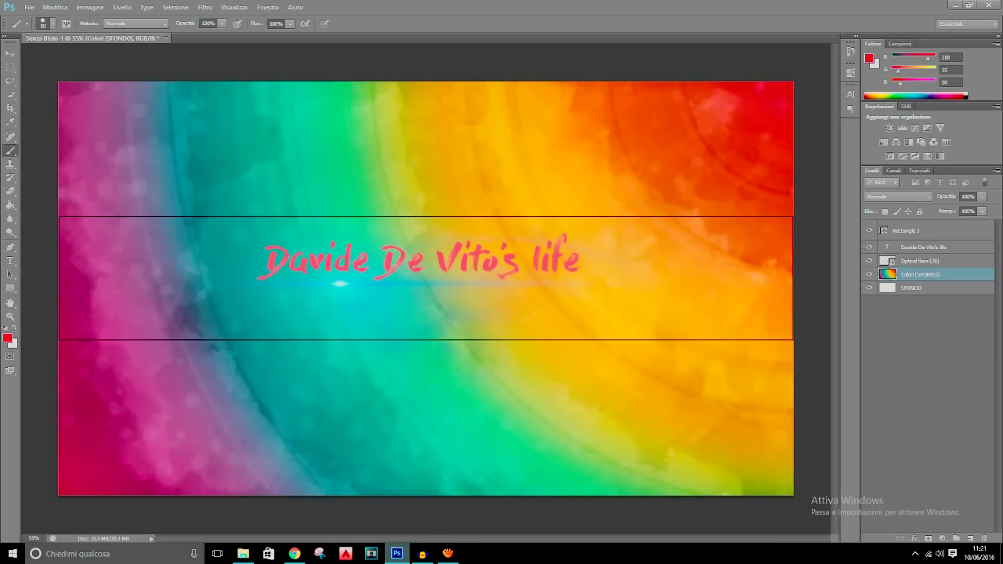
# Step: Start a Curve adjustment on the Colori [SFONDO] layer, pulling the shadows down and placing a point at input 161, output 154
pyautogui.click(90, 7)
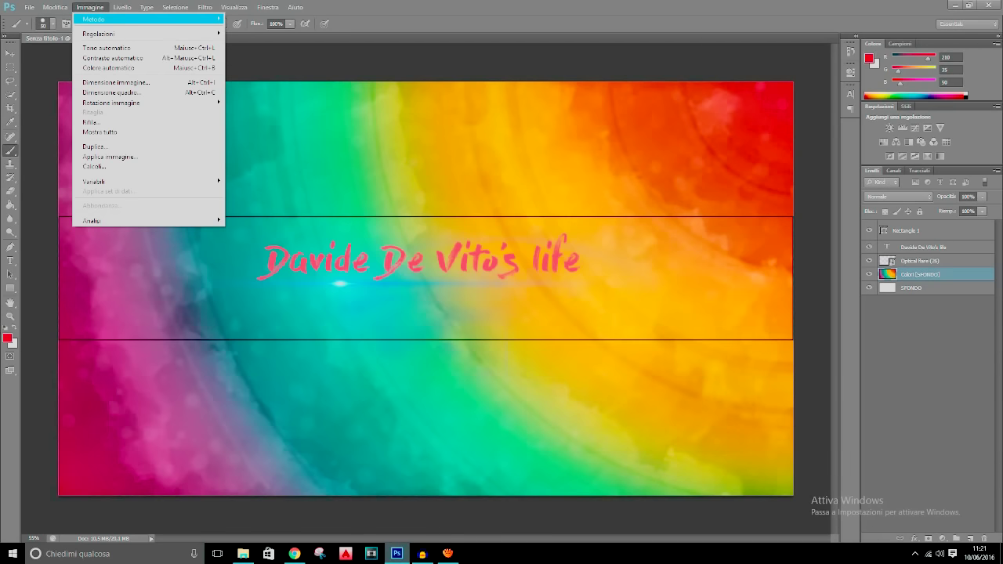
pyautogui.press('Down')
pyautogui.press('Right')
pyautogui.press('Down')
pyautogui.press('Down')
pyautogui.press('Down')
pyautogui.press('Down')
pyautogui.press('Down')
pyautogui.press('c')
pyautogui.press('c')
pyautogui.press('c')
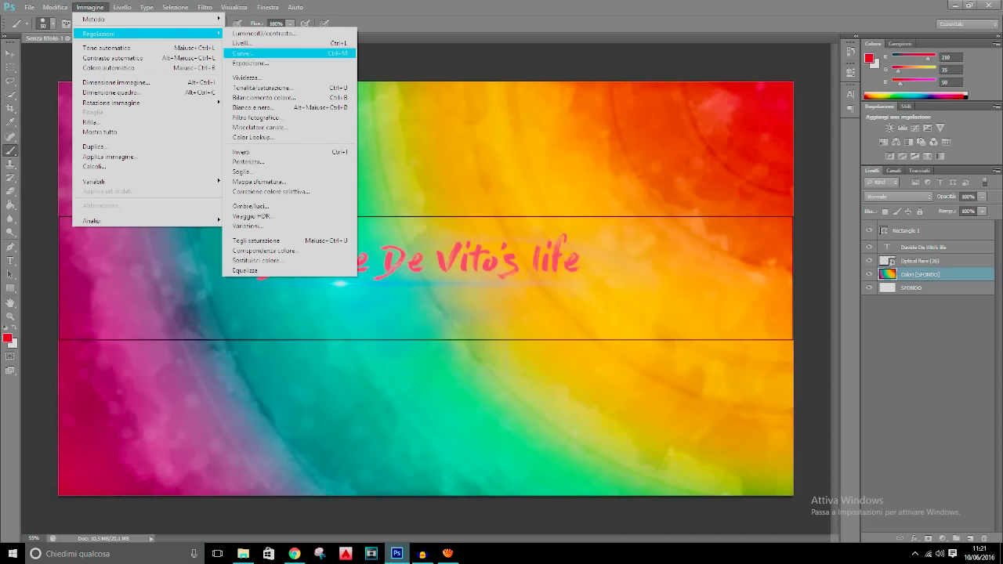
pyautogui.press('Return')
pyautogui.moveTo(666, 194); pyautogui.dragTo(699, 311)
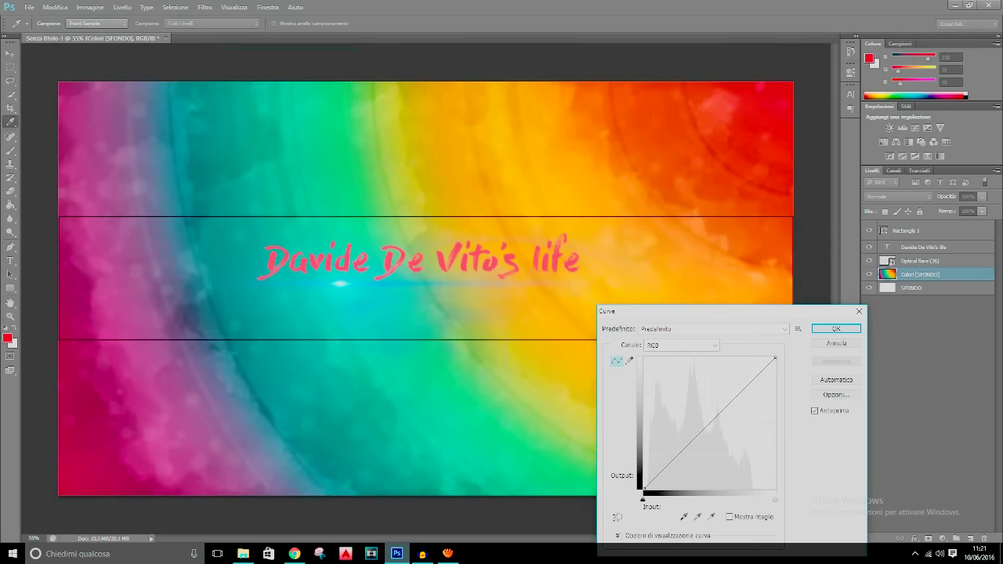
pyautogui.moveTo(675, 458); pyautogui.dragTo(685, 460)
pyautogui.moveTo(730, 416); pyautogui.dragTo(727, 409)
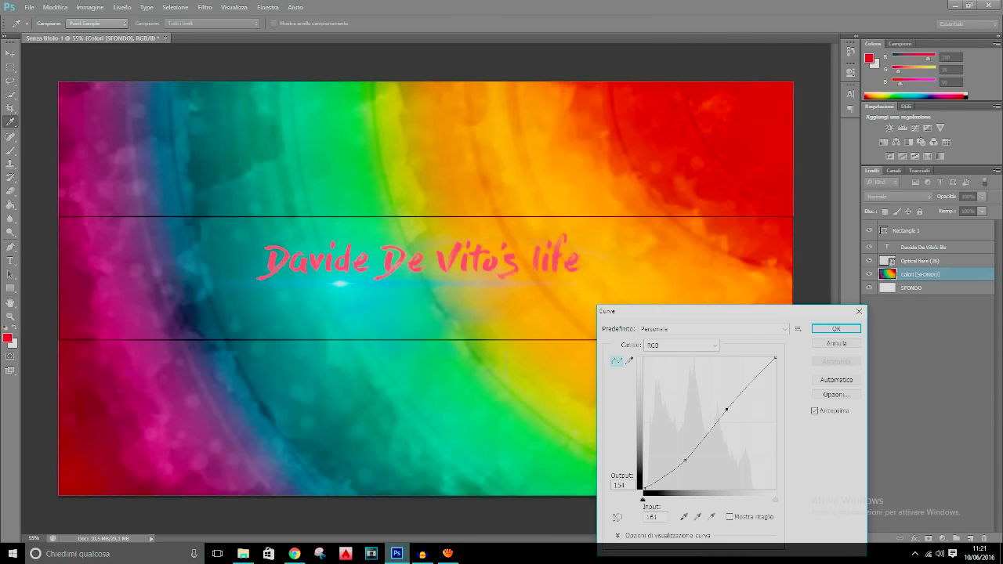
# Step: Bend the upper part of the curve steeply with a point at input 227, output 225, and apply the adjustment
pyautogui.moveTo(750, 385)
pyautogui.mouseDown()
pyautogui.moveTo(758, 394)
pyautogui.moveTo(760, 374)
pyautogui.mouseUp()
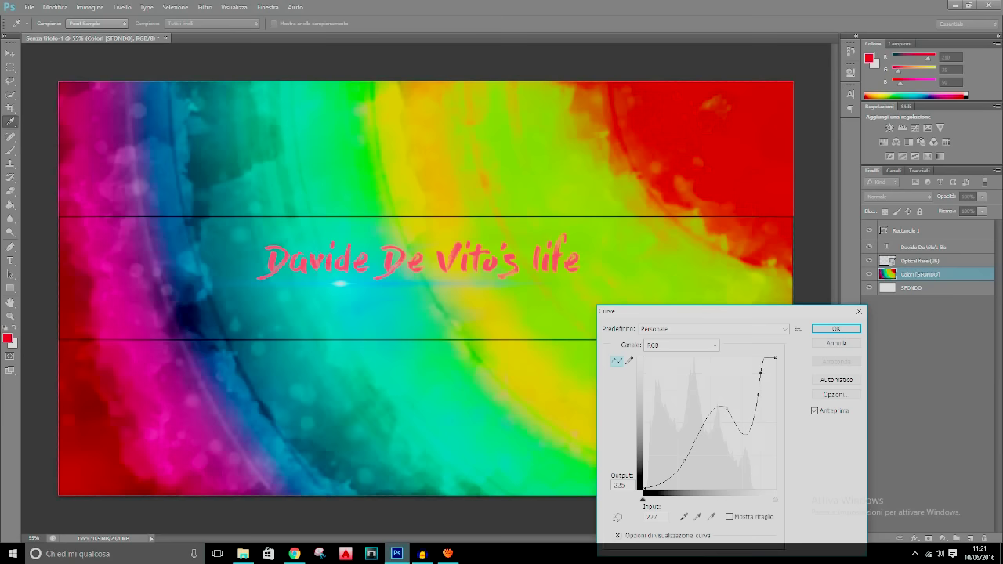
pyautogui.moveTo(643, 312); pyautogui.dragTo(457, 220)
pyautogui.click(650, 238)
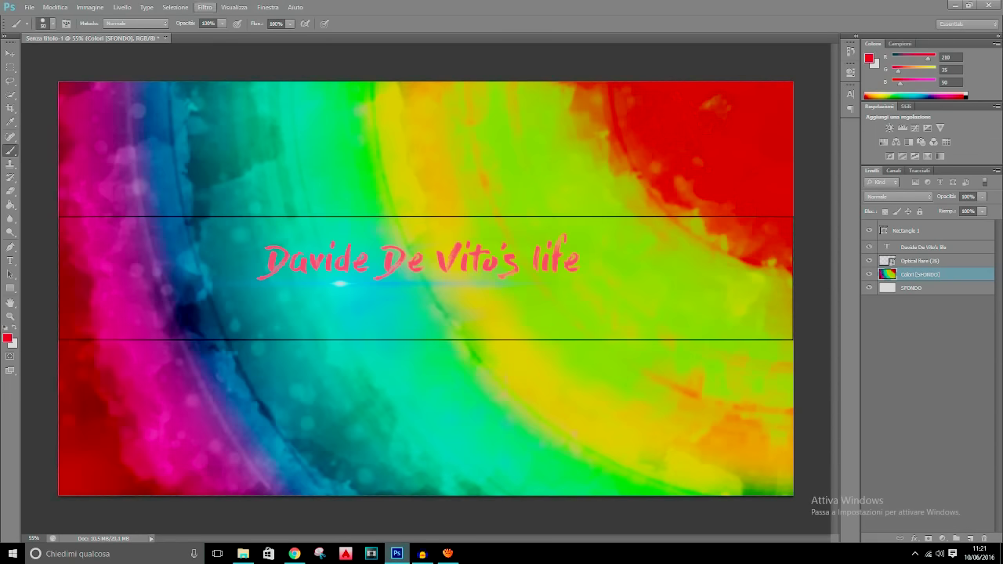
# Step: Preview several Artistico effects from Galleria filtri on the whole background, from Contorni poster and Effetto ritaglio to Involucro di plastica
pyautogui.click(204, 8)
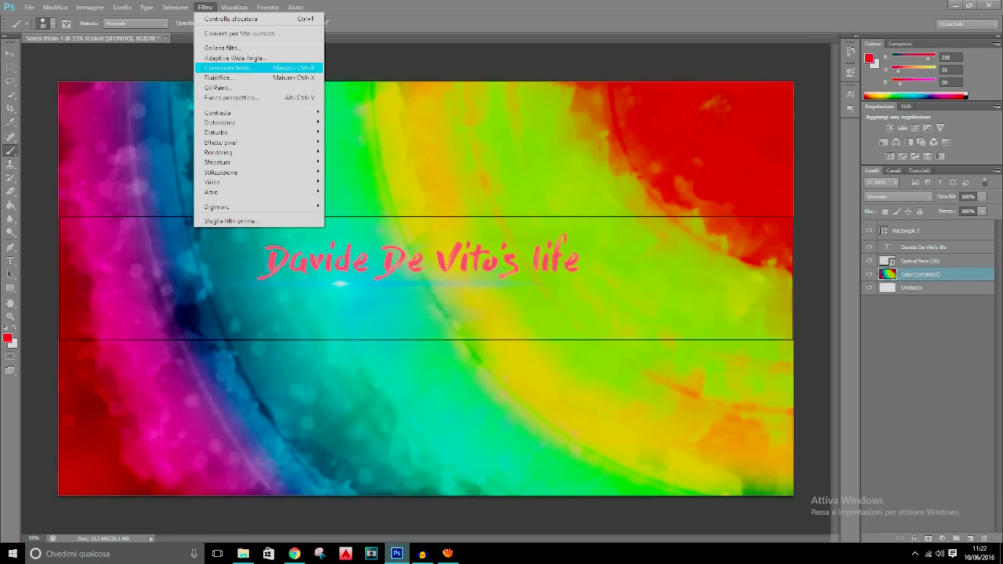
pyautogui.click(228, 48)
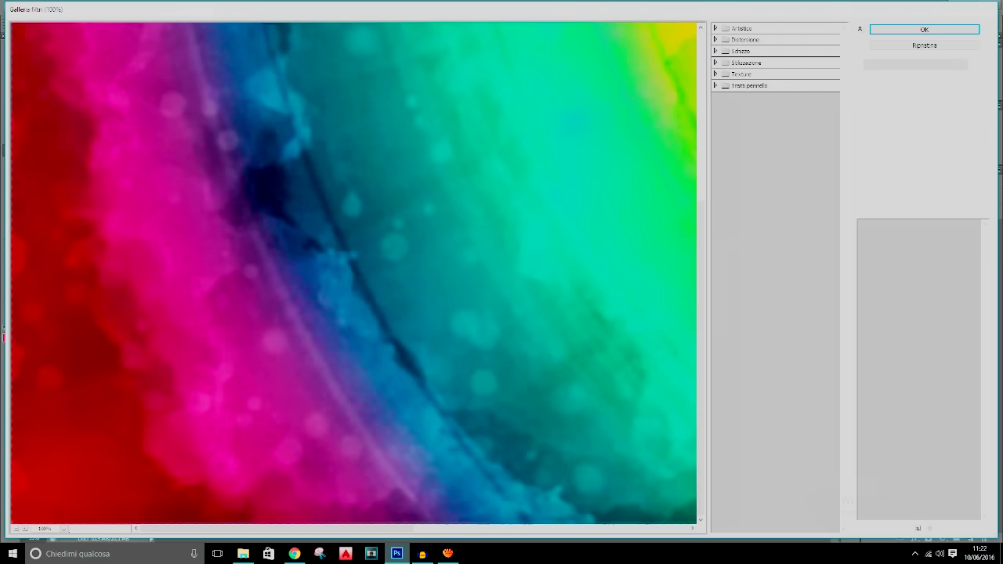
pyautogui.hotkey('ctrl', '-')
pyautogui.hotkey('ctrl', '-')
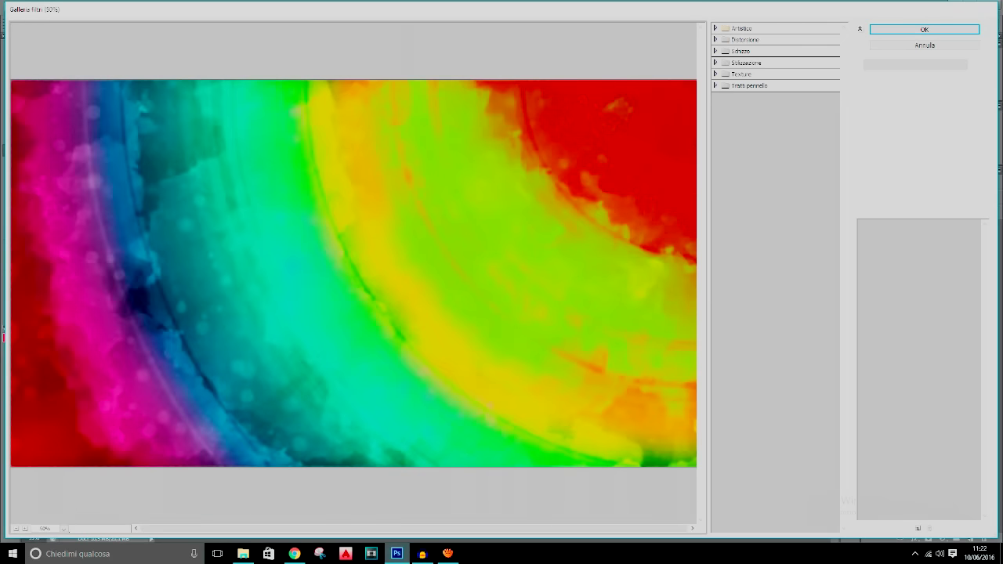
pyautogui.click(717, 28)
pyautogui.click(775, 49)
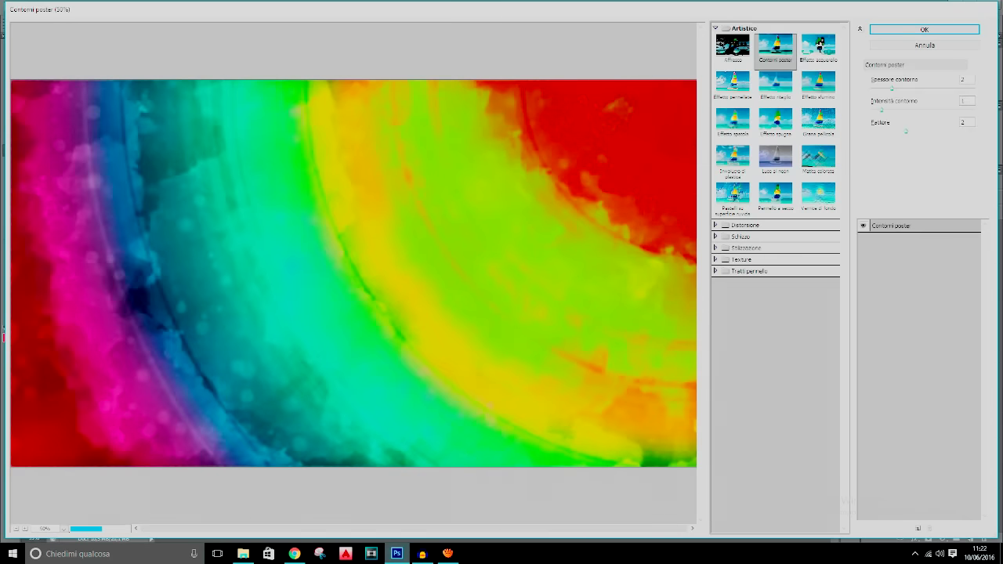
pyautogui.click(733, 85)
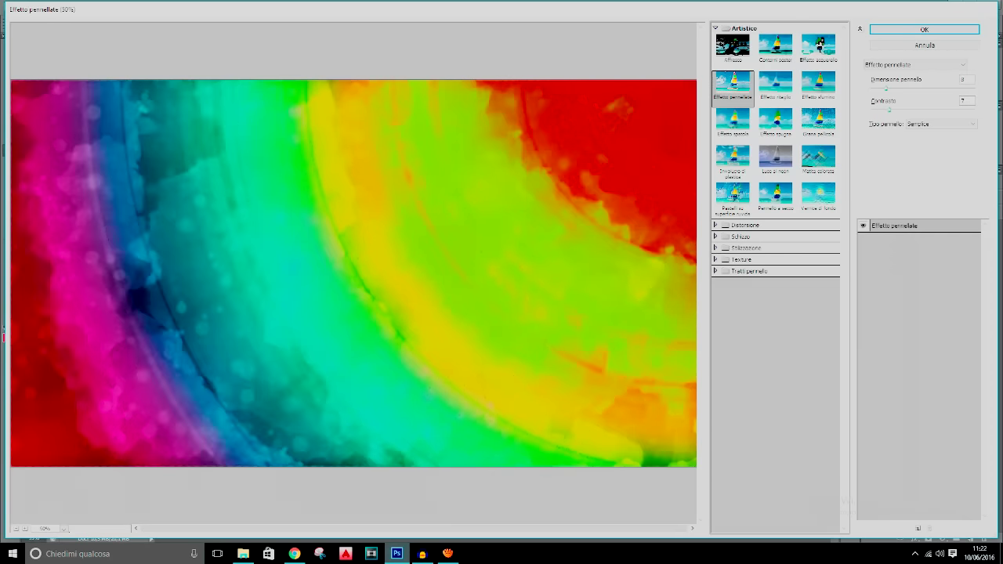
pyautogui.click(775, 85)
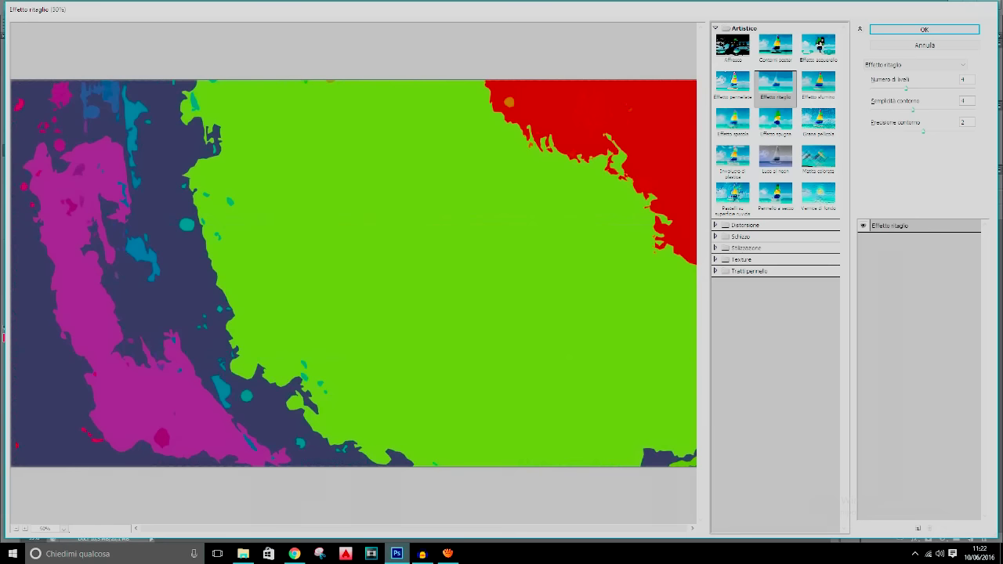
pyautogui.click(819, 85)
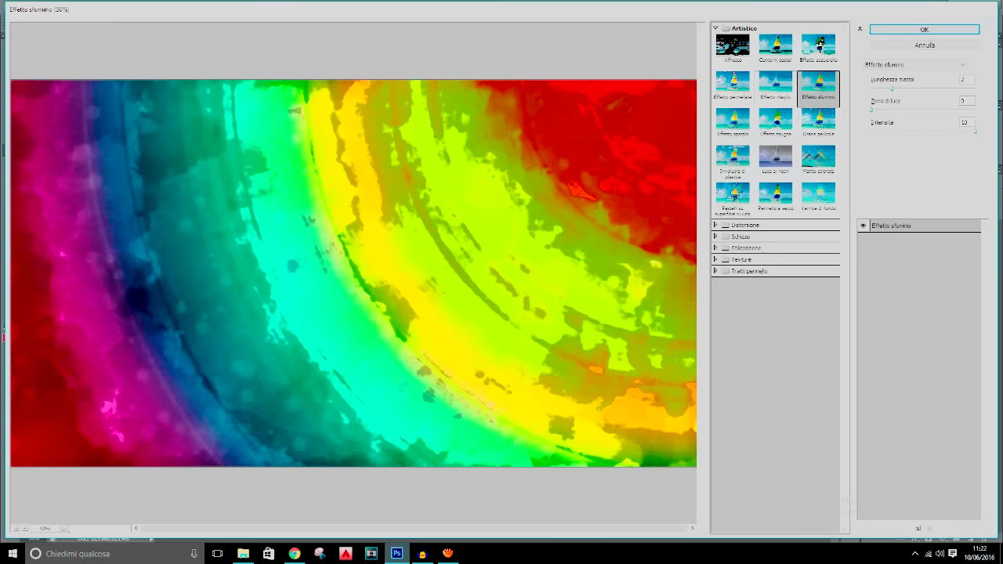
pyautogui.click(775, 123)
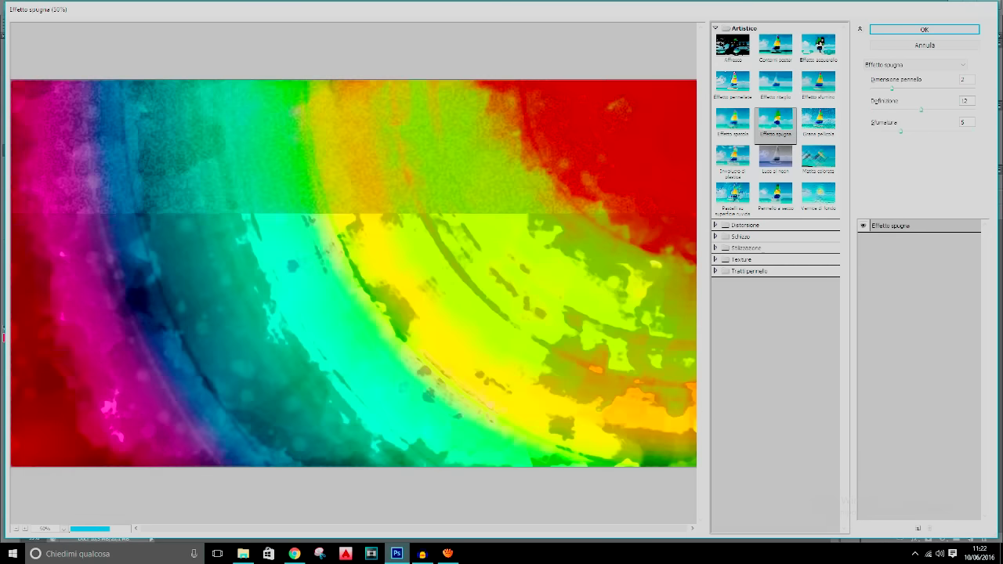
pyautogui.click(733, 122)
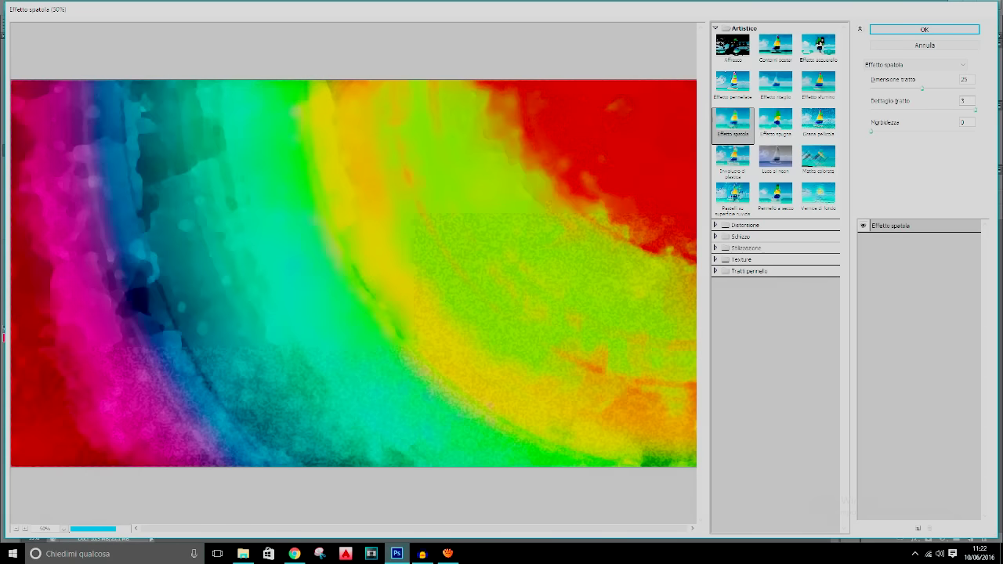
pyautogui.click(733, 156)
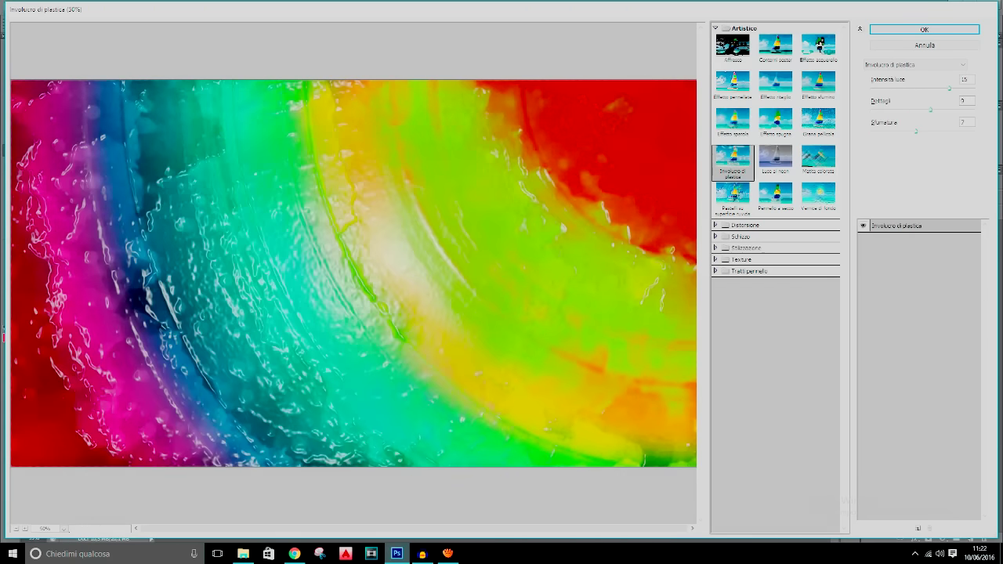
# Step: Compare Involucro di plastica and Effetto spatola once more, and apply Effetto ritaglio to the Colori [SFONDO] layer
pyautogui.click(776, 158)
pyautogui.click(733, 158)
pyautogui.click(733, 120)
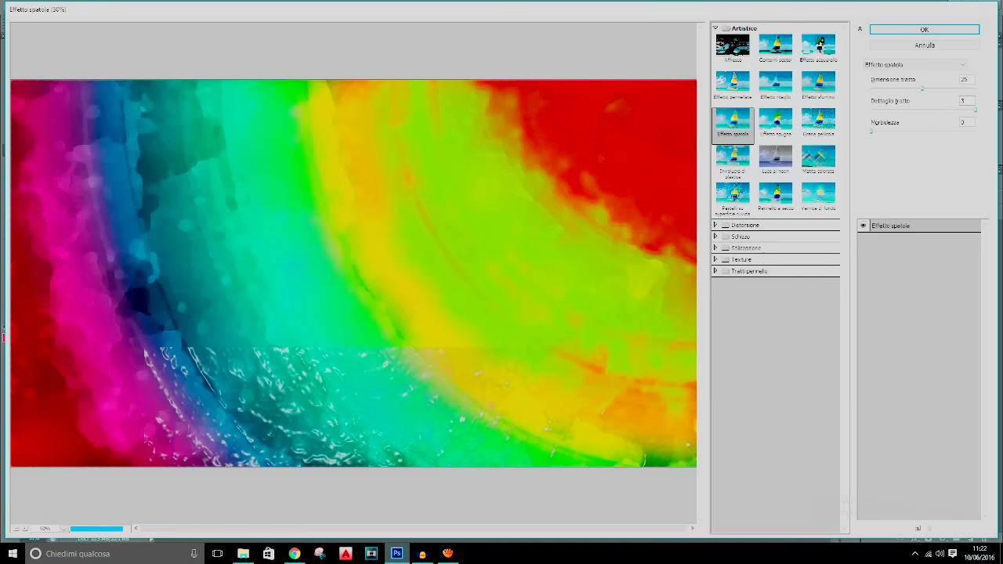
pyautogui.click(776, 84)
pyautogui.press('Return')
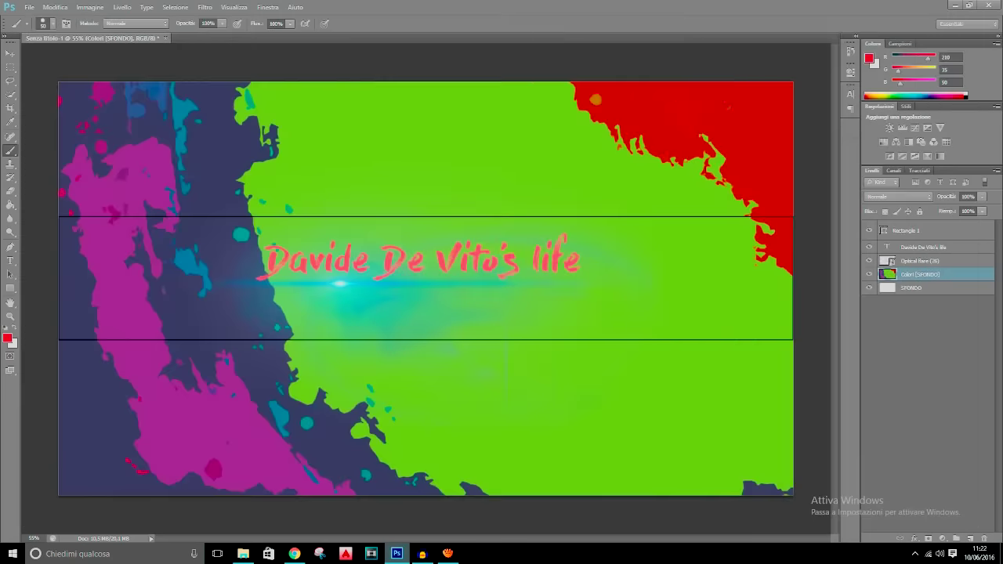
# Step: Select all the text of the title layer and set its font size to 60 pt
pyautogui.click(925, 247)
pyautogui.click(11, 260)
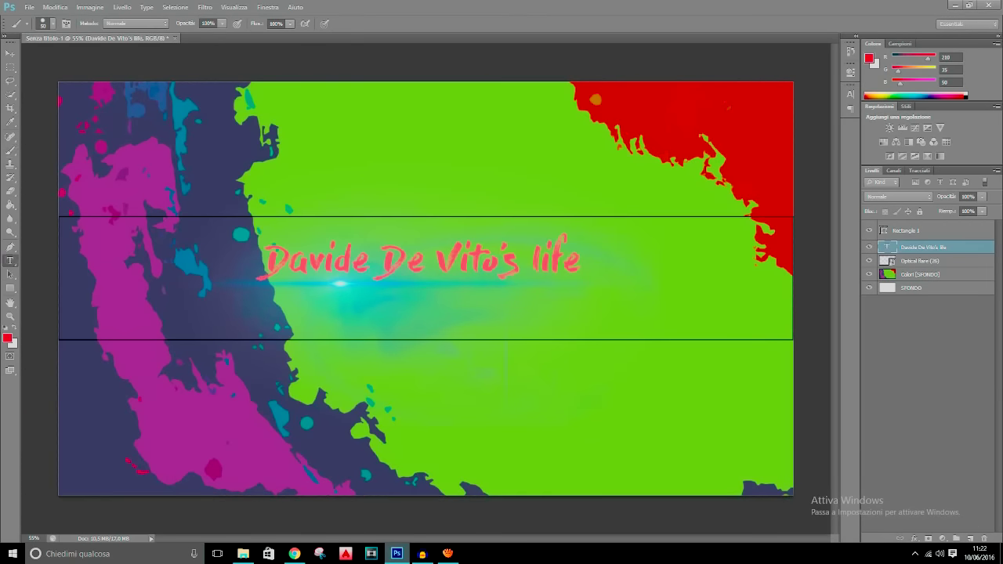
pyautogui.click(264, 269)
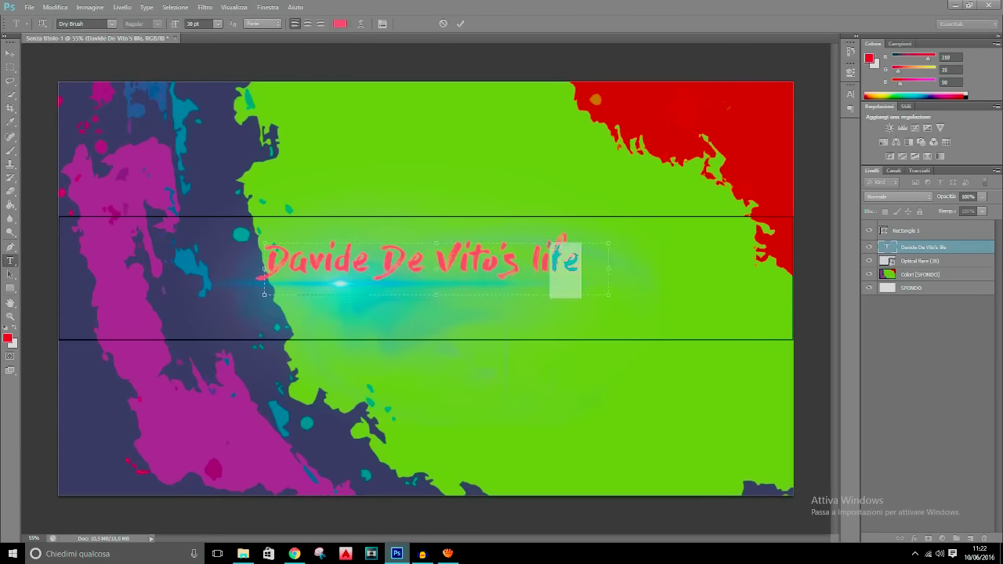
pyautogui.hotkey('ctrl', 'a')
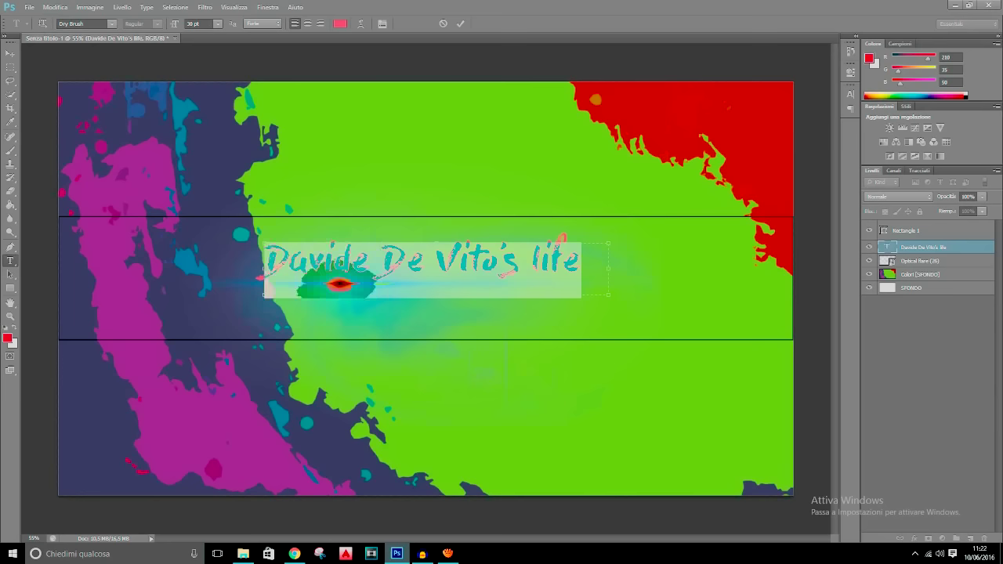
pyautogui.click(218, 24)
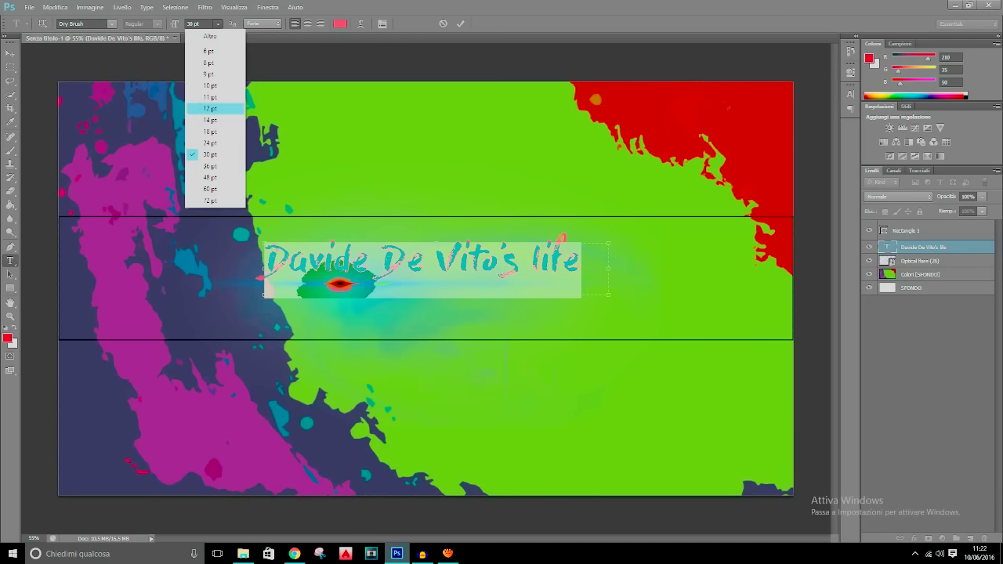
pyautogui.click(216, 189)
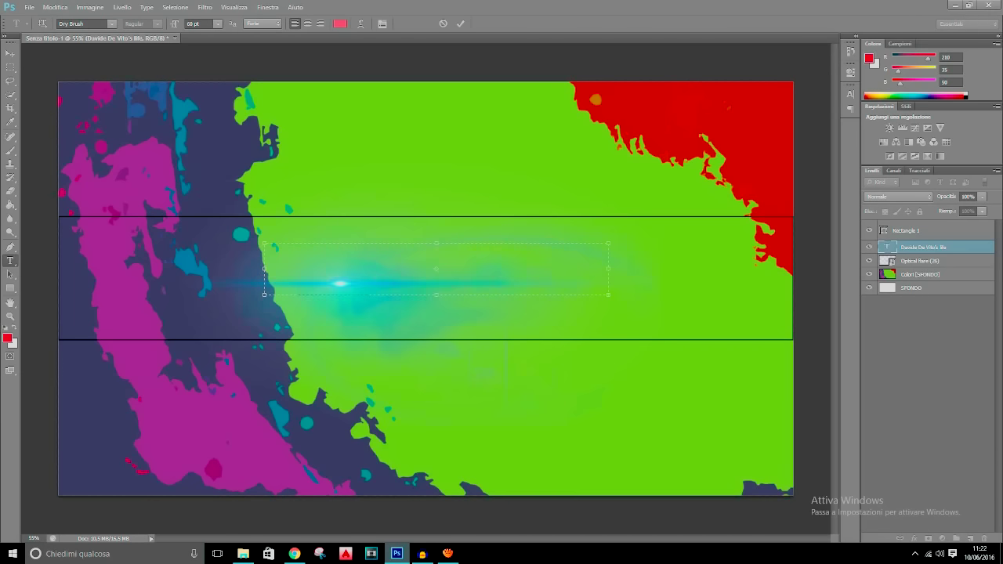
# Step: Enlarge the title's text box on both sides and downward so the whole title fits on one line
pyautogui.moveTo(609, 295); pyautogui.dragTo(734, 325)
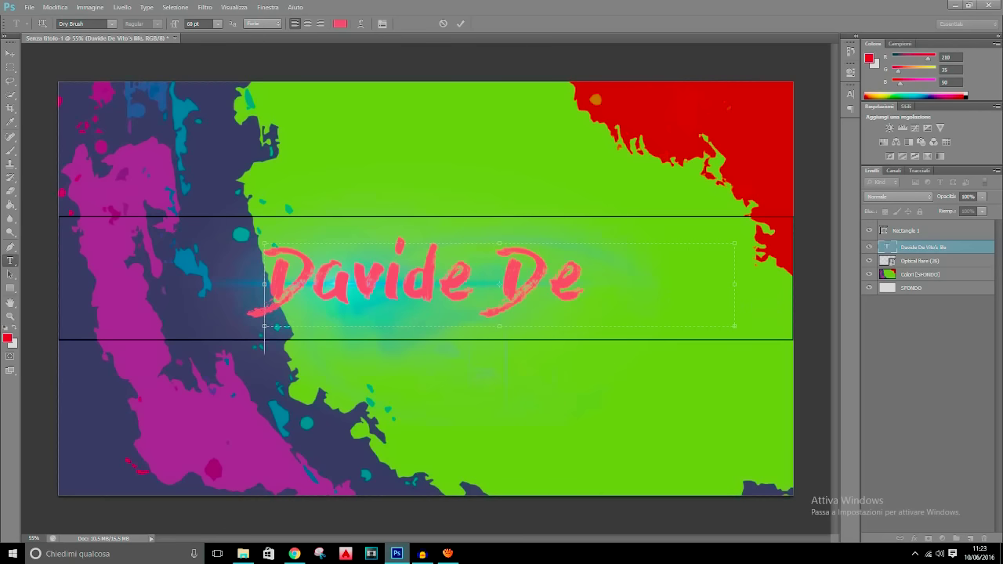
pyautogui.moveTo(264, 283); pyautogui.dragTo(141, 284)
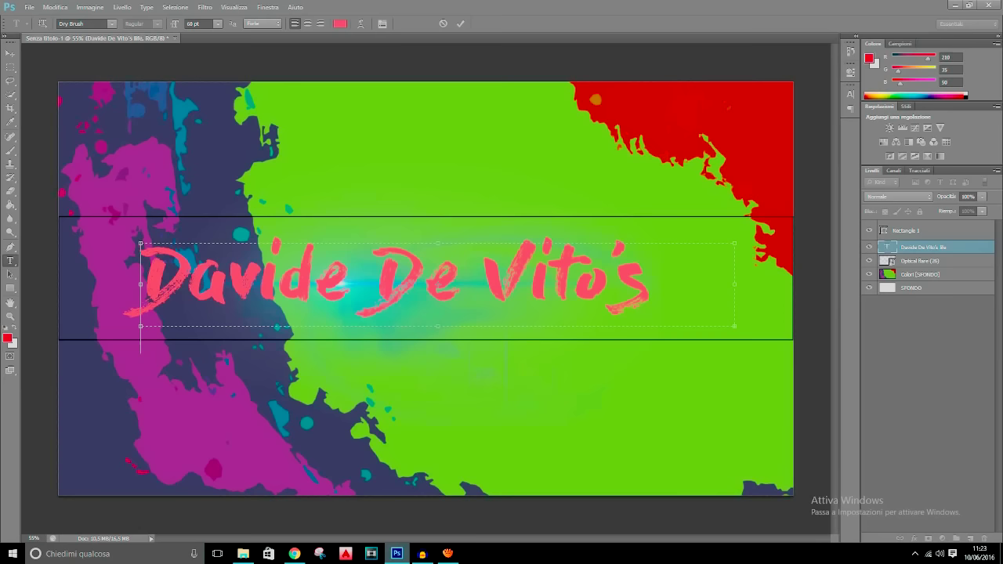
pyautogui.moveTo(734, 326); pyautogui.dragTo(785, 465)
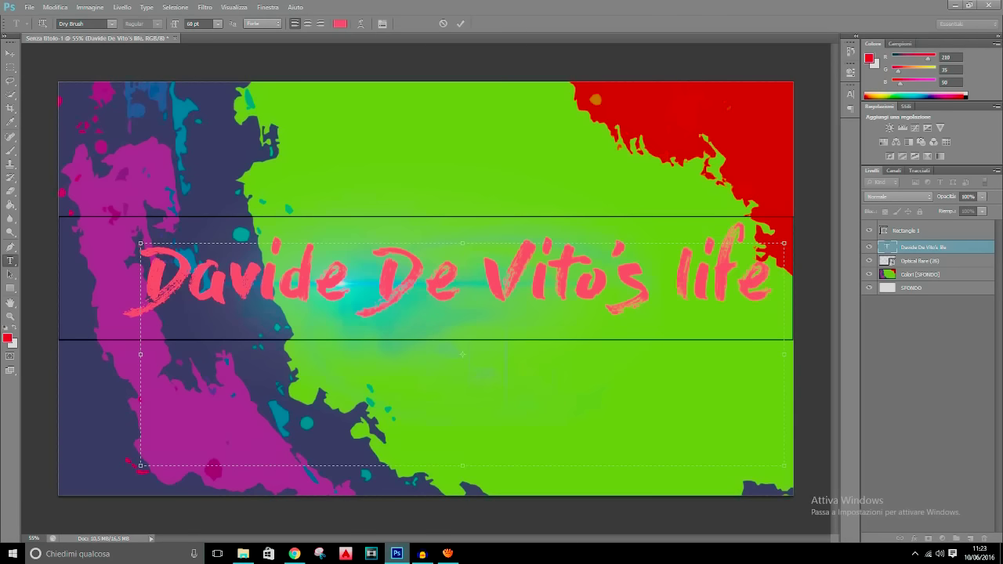
# Step: Set the font size of the whole title to 52 pt
pyautogui.hotkey('ctrl', 'a')
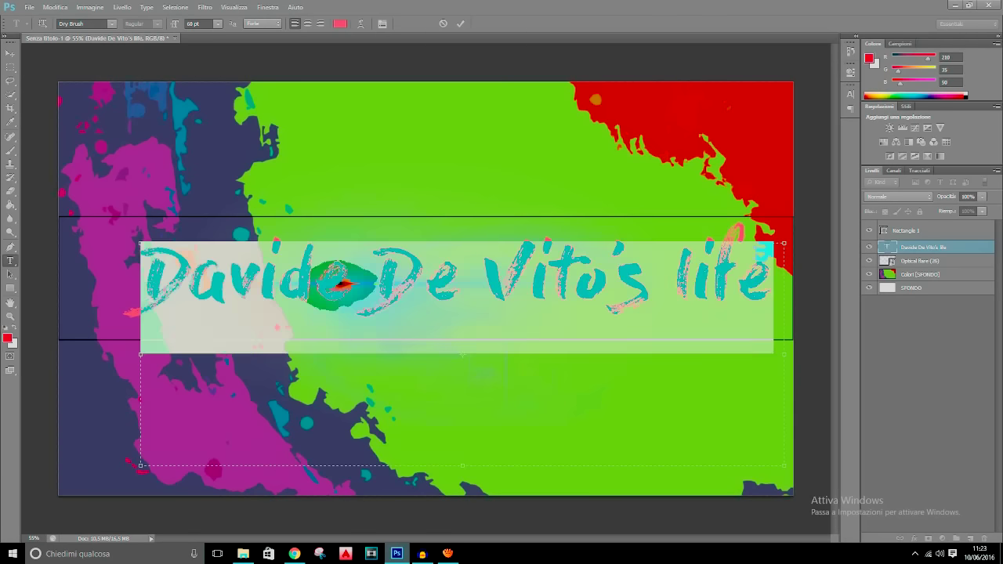
pyautogui.click(218, 24)
pyautogui.click(210, 166)
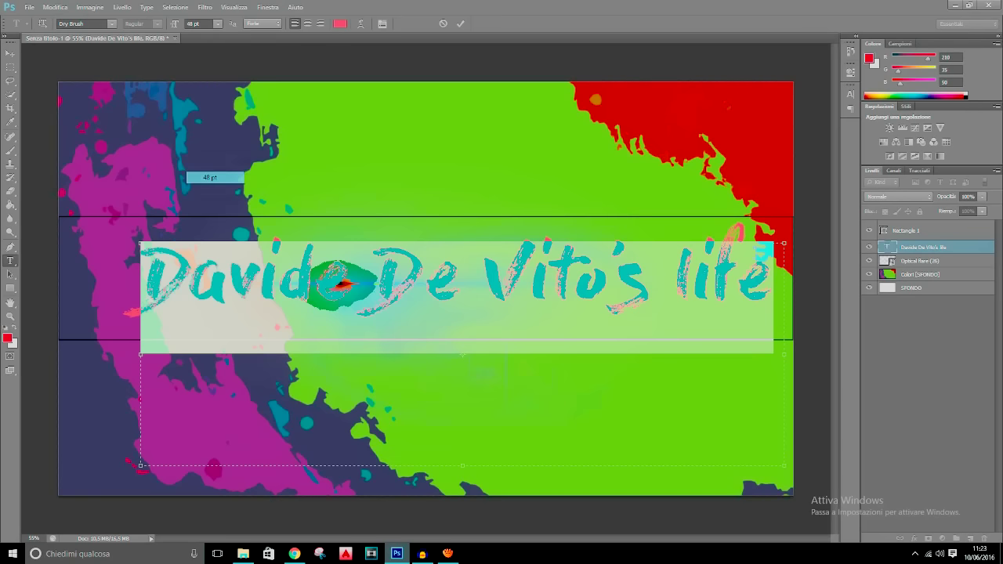
pyautogui.doubleClick(191, 23)
pyautogui.write('52')
pyautogui.press('Return')
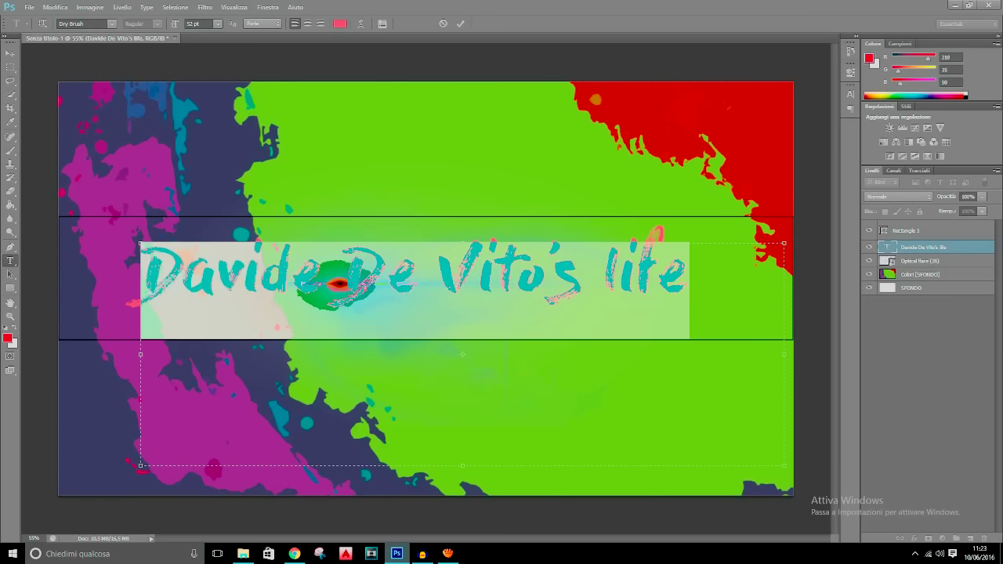
# Step: Recolor the whole title bright yellow (#e4ff00) and shift it slightly right and down within the central band
pyautogui.click(339, 24)
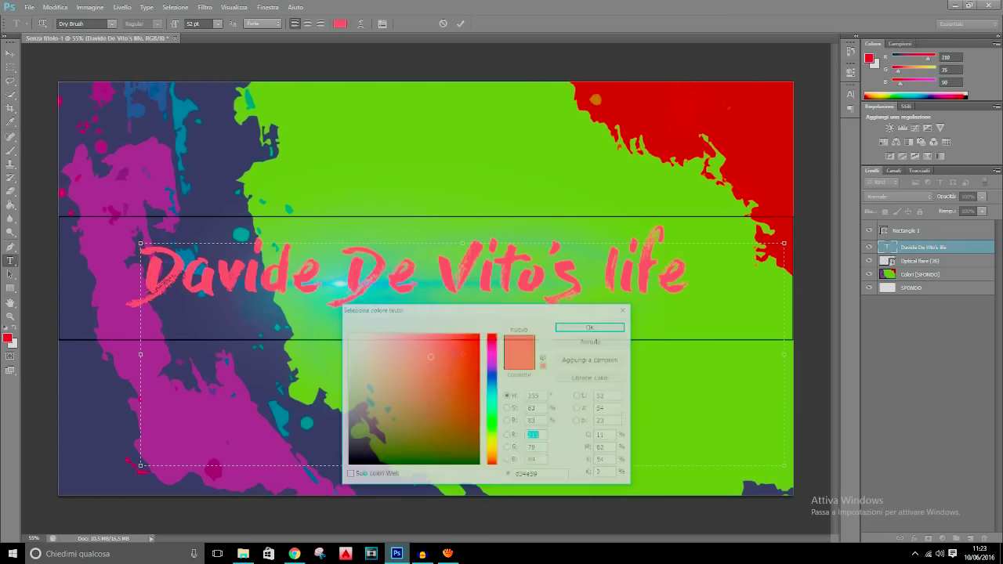
pyautogui.click(470, 446)
pyautogui.moveTo(470, 446); pyautogui.dragTo(480, 465)
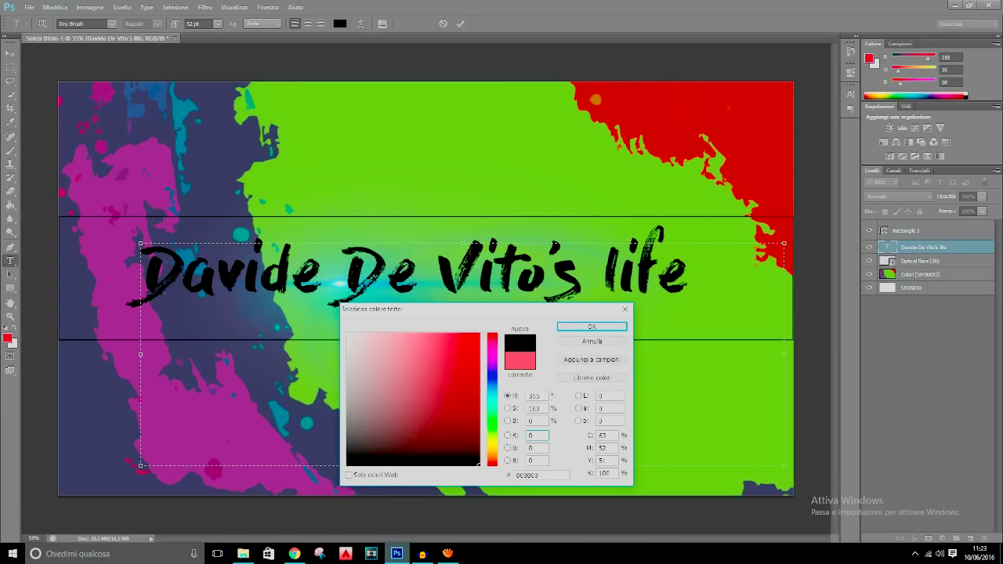
pyautogui.click(492, 454)
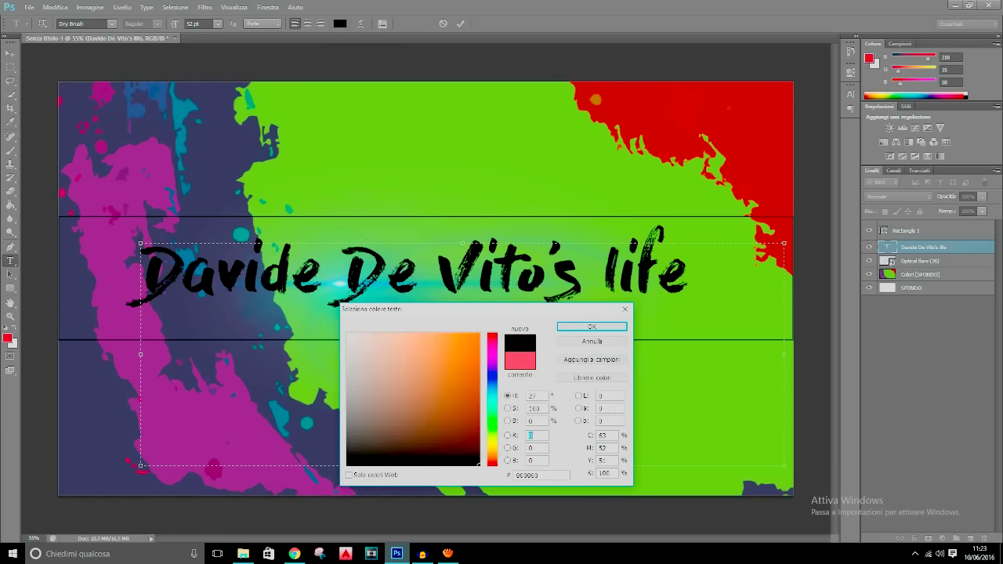
pyautogui.click(479, 334)
pyautogui.click(492, 423)
pyautogui.click(492, 466)
pyautogui.moveTo(493, 334); pyautogui.dragTo(493, 443)
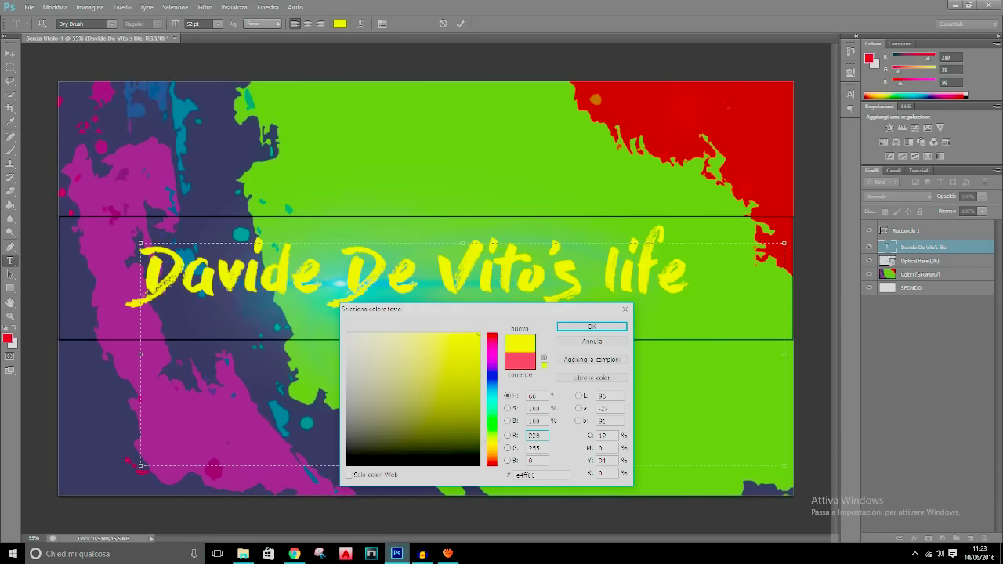
pyautogui.click(592, 326)
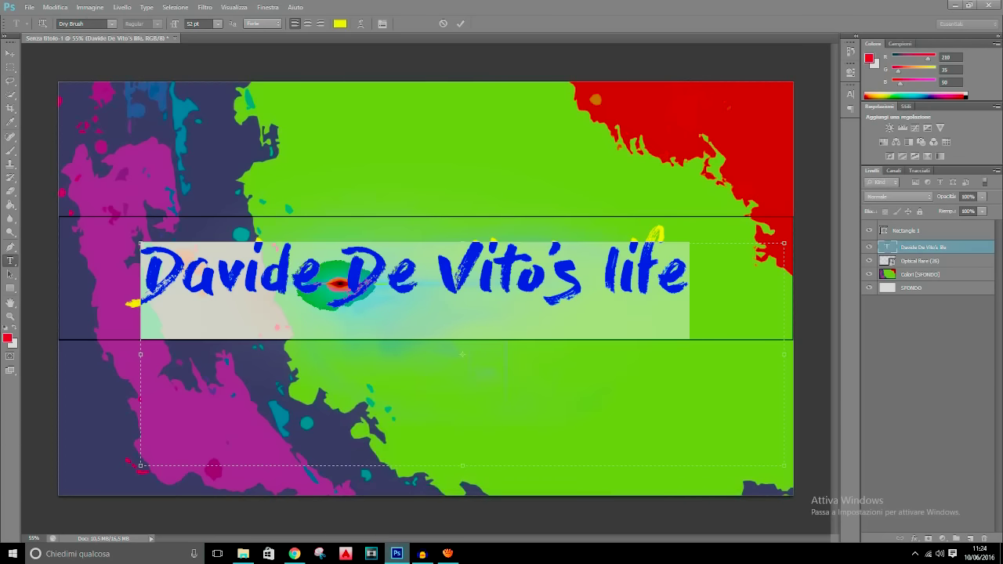
pyautogui.click(10, 55)
pyautogui.moveTo(443, 246); pyautogui.dragTo(461, 251)
# Step: Move the Optical Flare (26) light up and left behind the title's first word, keeping its layer beneath the title layer
pyautogui.click(923, 261)
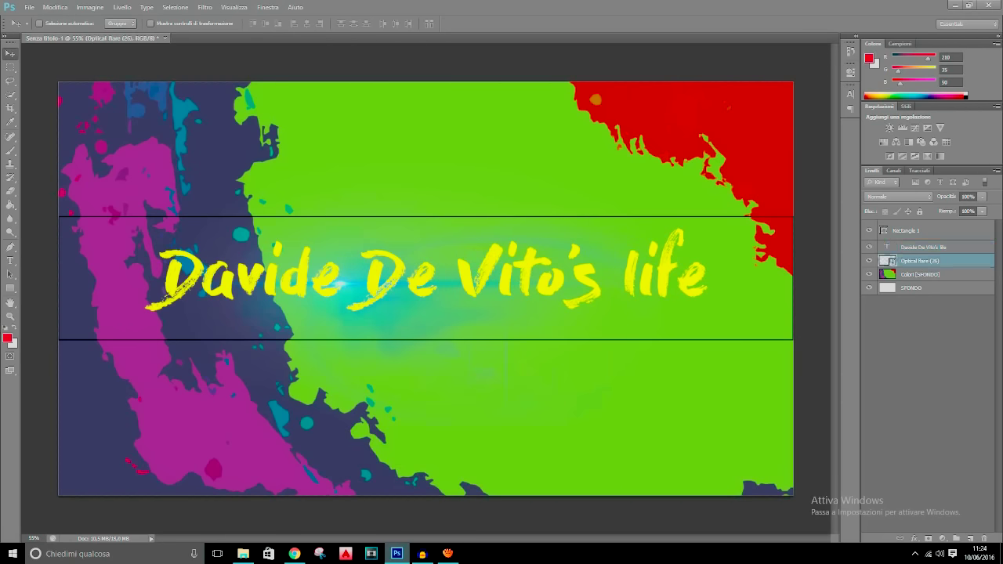
pyautogui.moveTo(378, 246); pyautogui.dragTo(311, 225)
pyautogui.moveTo(920, 261); pyautogui.dragTo(920, 243)
pyautogui.moveTo(316, 248); pyautogui.dragTo(330, 227)
pyautogui.hotkey('ctrl', '[')
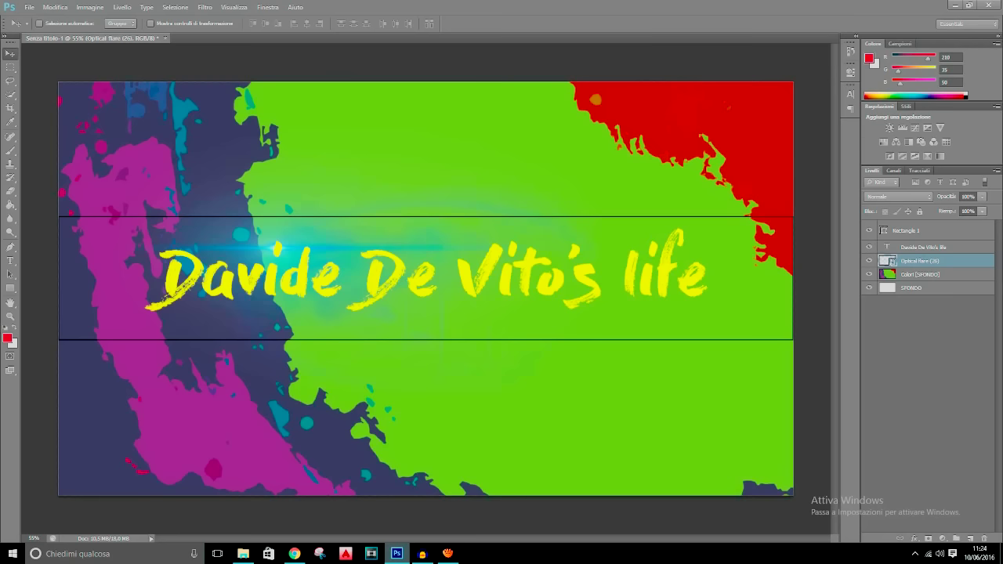
# Step: Add an empty layer above the title layer, and switch to Chrome to search Google Images for "iscriviti png"
pyautogui.click(923, 247)
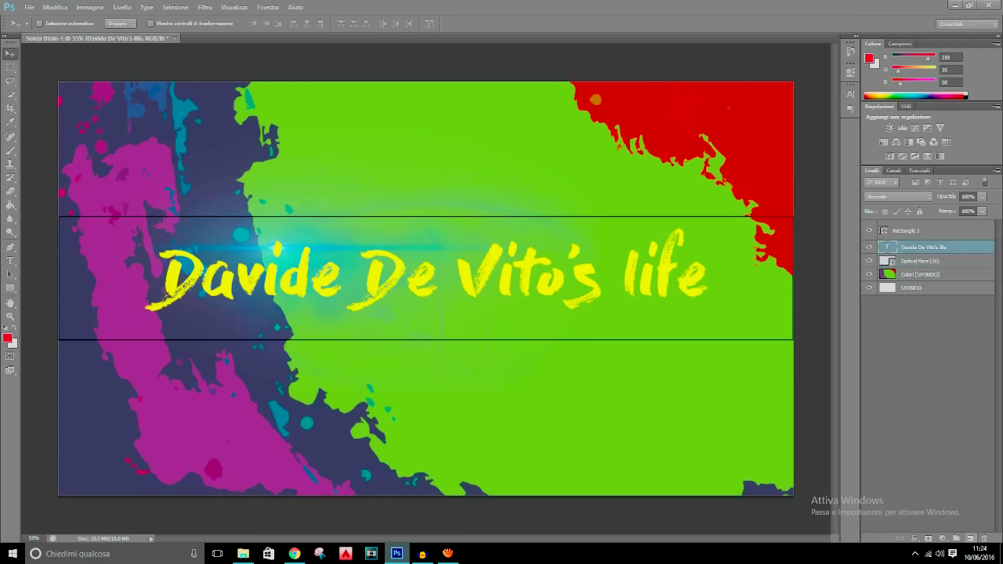
pyautogui.click(971, 538)
pyautogui.click(294, 554)
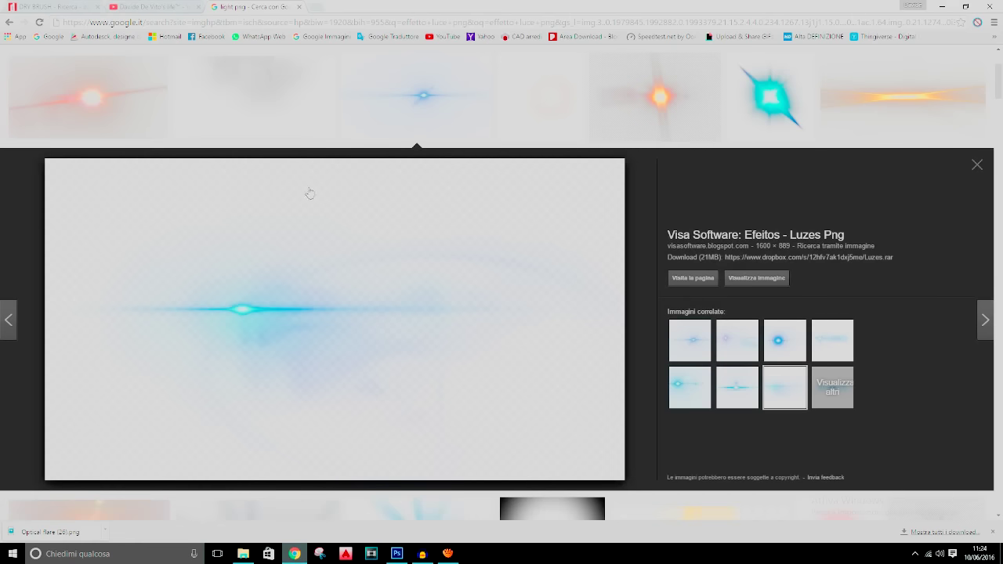
pyautogui.scroll(2, 311, 193)
pyautogui.tripleClick(116, 63)
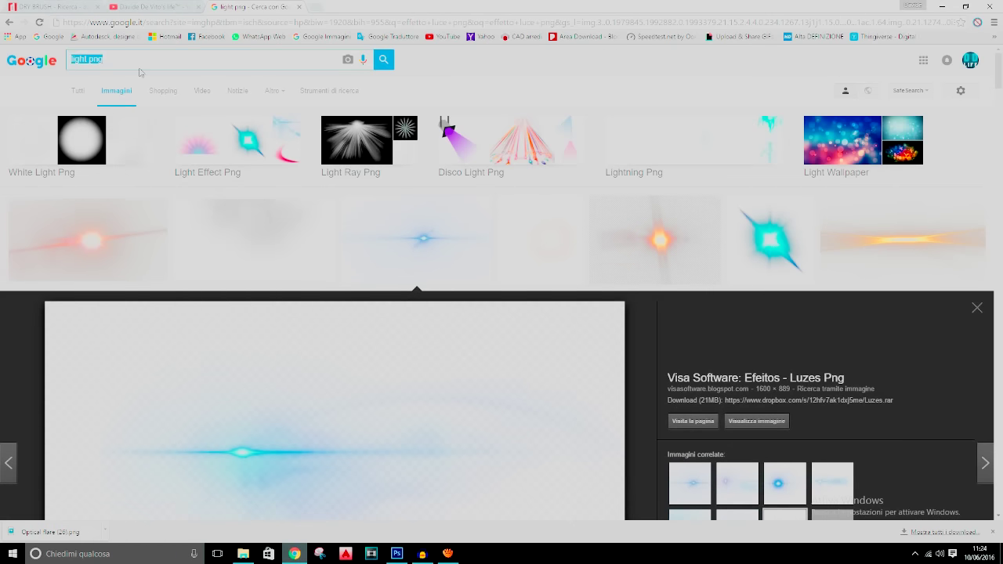
pyautogui.write('iscriviti png')
pyautogui.press('Return')
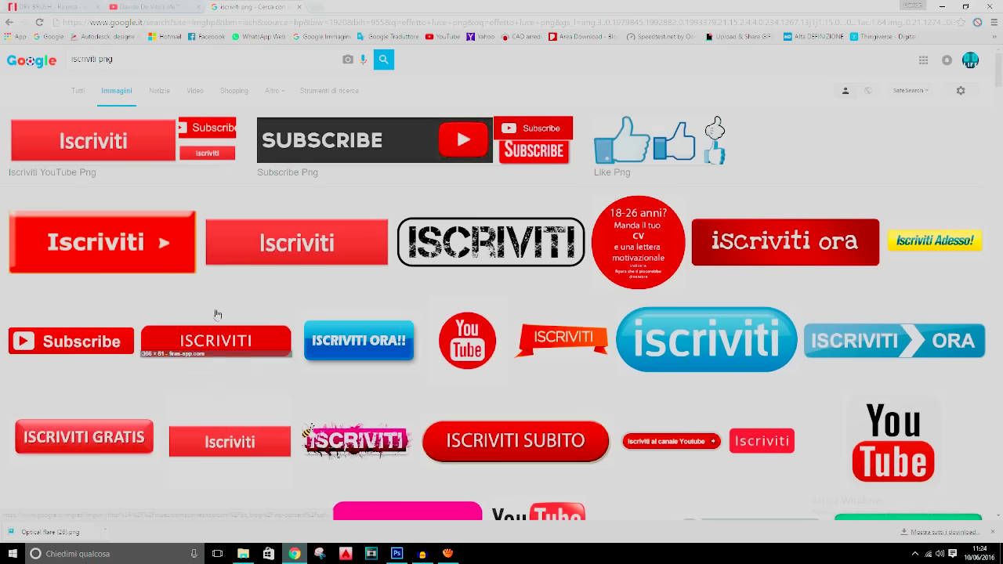
# Step: Browse the button images, preview the YouTube Subscribe ones, and narrow the search to "iscriviti youtube png"
pyautogui.scroll(-3, 901, 376)
pyautogui.scroll(-1, 908, 389)
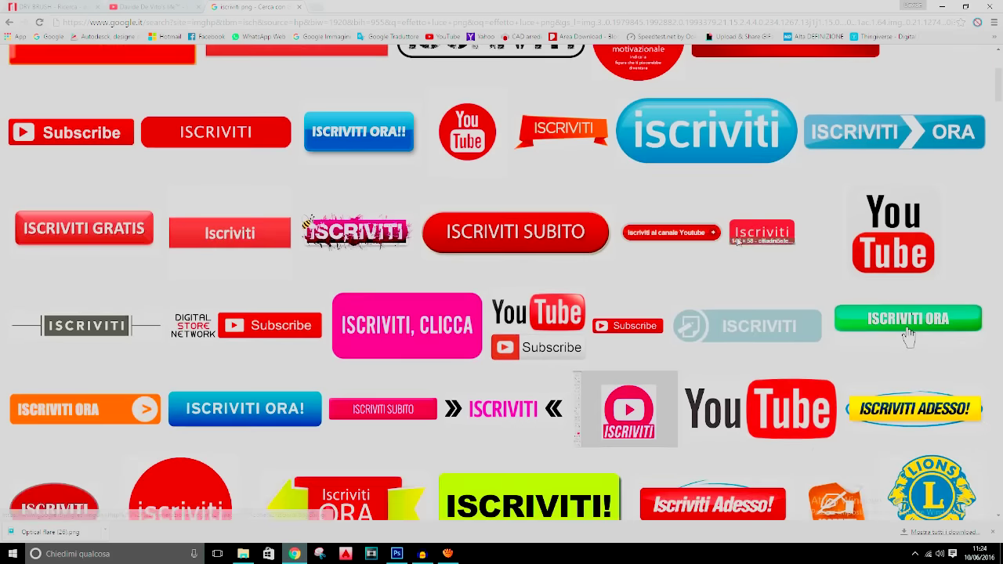
pyautogui.click(535, 325)
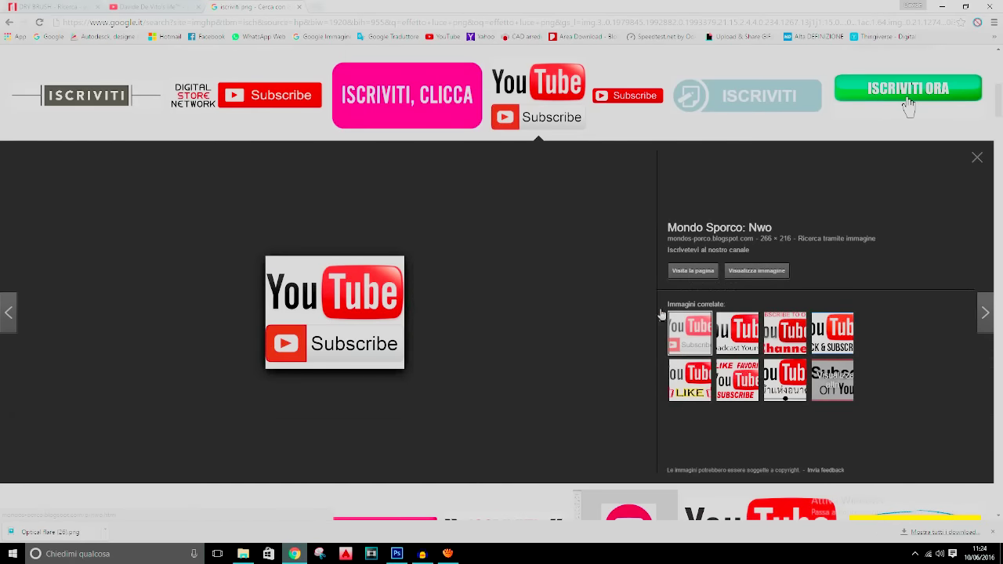
pyautogui.click(737, 334)
pyautogui.click(736, 382)
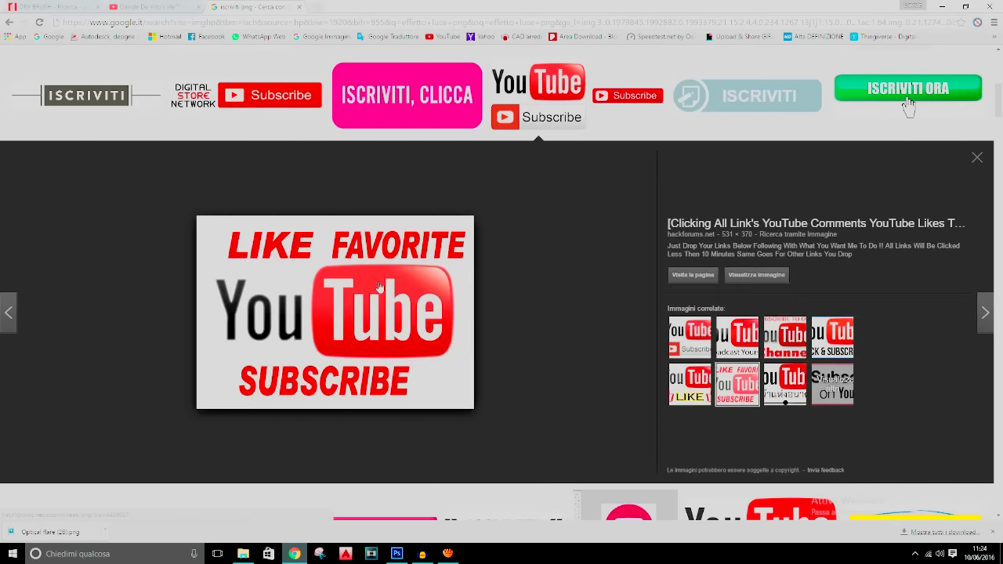
pyautogui.press('Escape')
pyautogui.scroll(5, 348, 294)
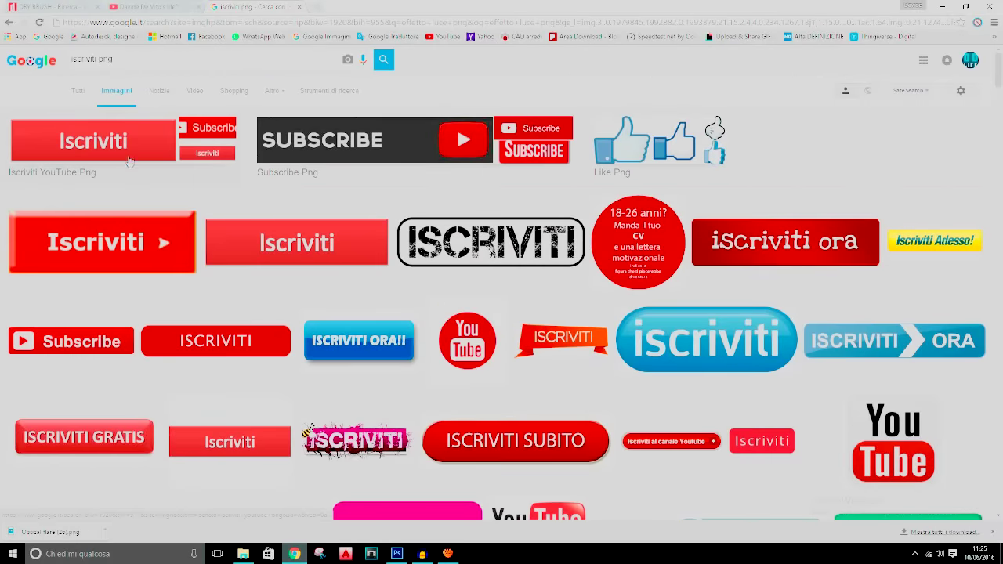
pyautogui.click(52, 144)
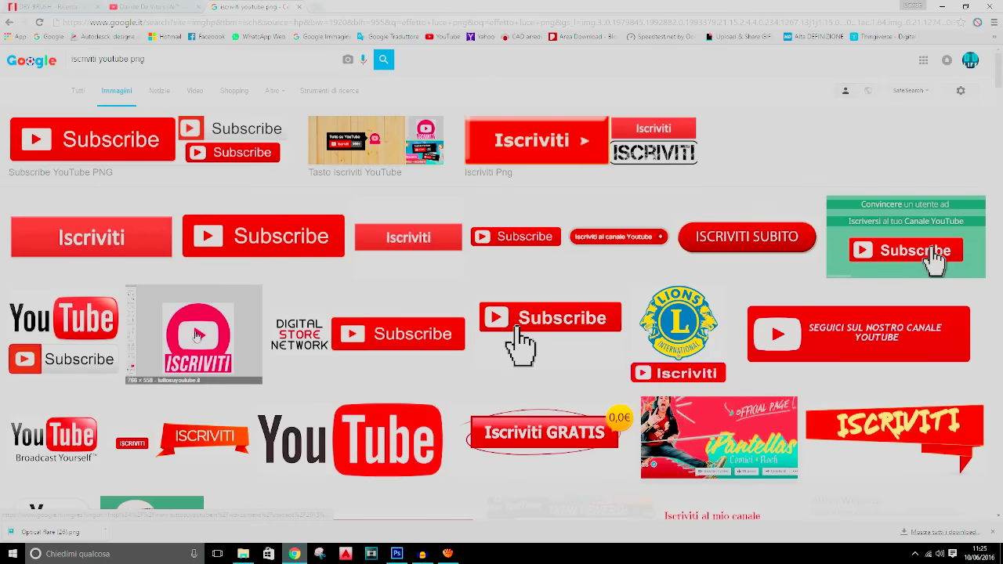
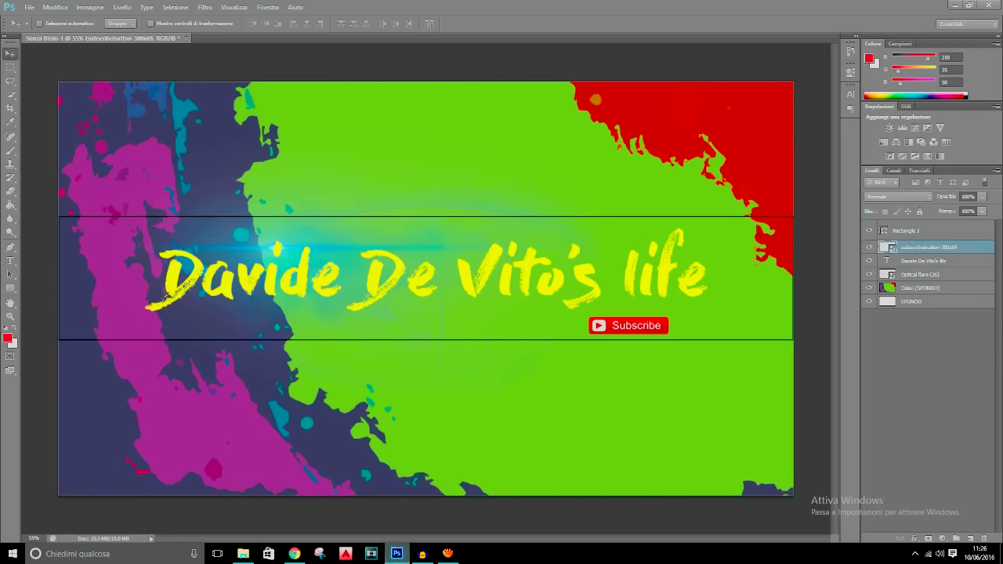
# Step: Nudge the Subscribe button slightly left under the title, and check the existing banner on the YouTube channel page in Chrome
pyautogui.moveTo(654, 301); pyautogui.dragTo(651, 302)
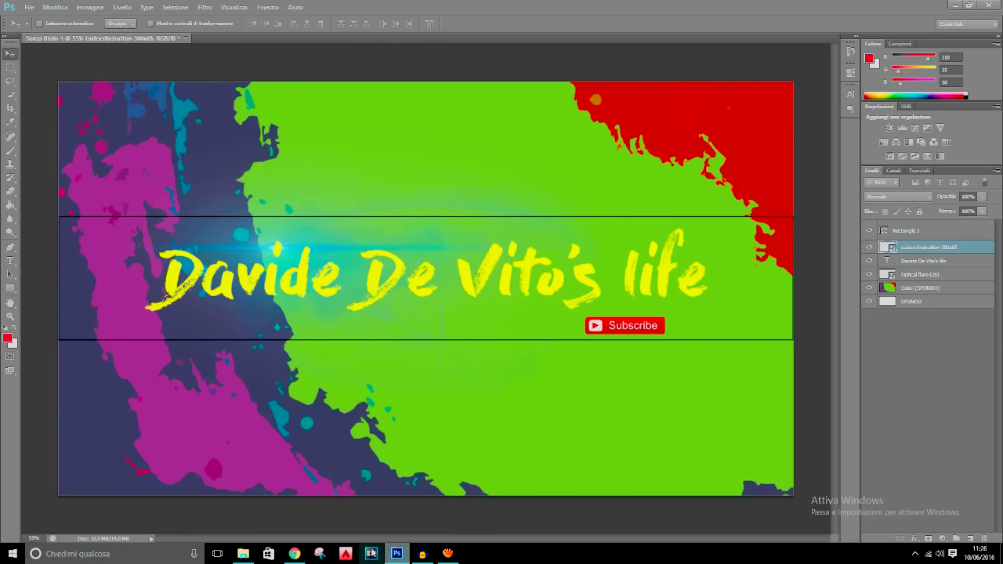
pyautogui.click(295, 554)
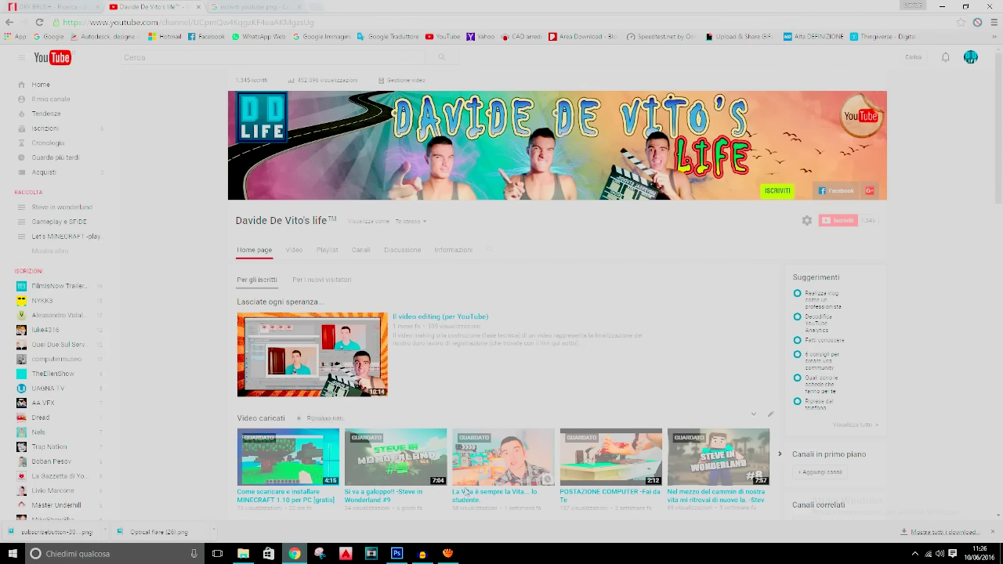
pyautogui.click(396, 554)
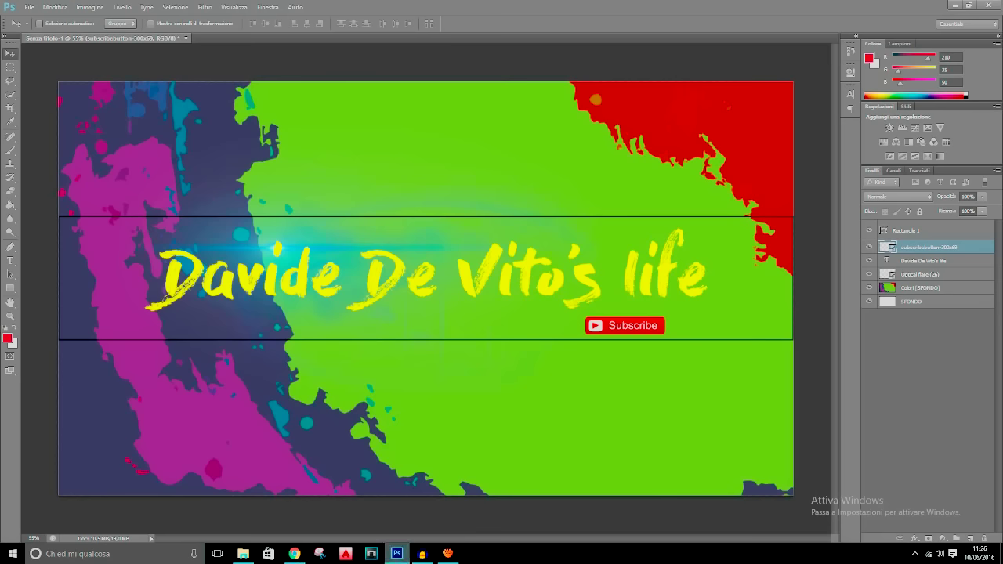
# Step: Add two empty layers above the Subscribe button layer and select the lower one
pyautogui.click(971, 539)
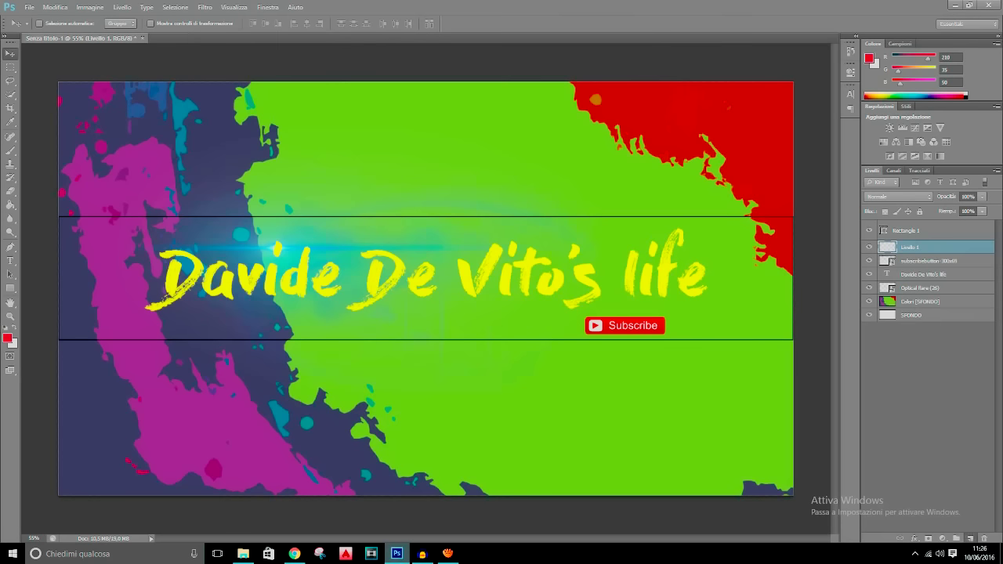
pyautogui.click(970, 538)
pyautogui.click(925, 261)
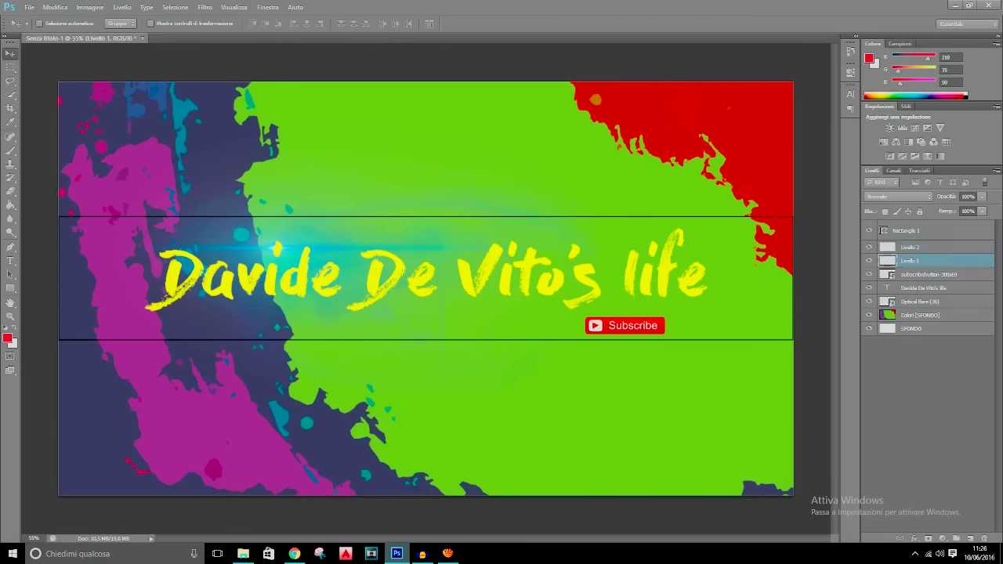
# Step: Place the Yeah photo from the Espressioni per miniature folder, inside Canzoni di sottofondo, into the banner
pyautogui.click(29, 7)
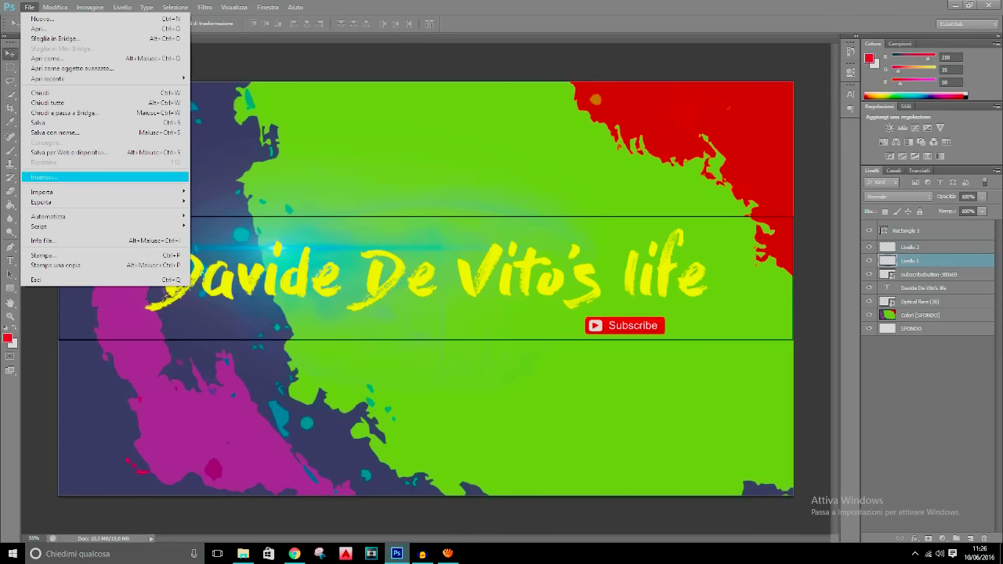
pyautogui.click(47, 177)
pyautogui.scroll(-3, 528, 263)
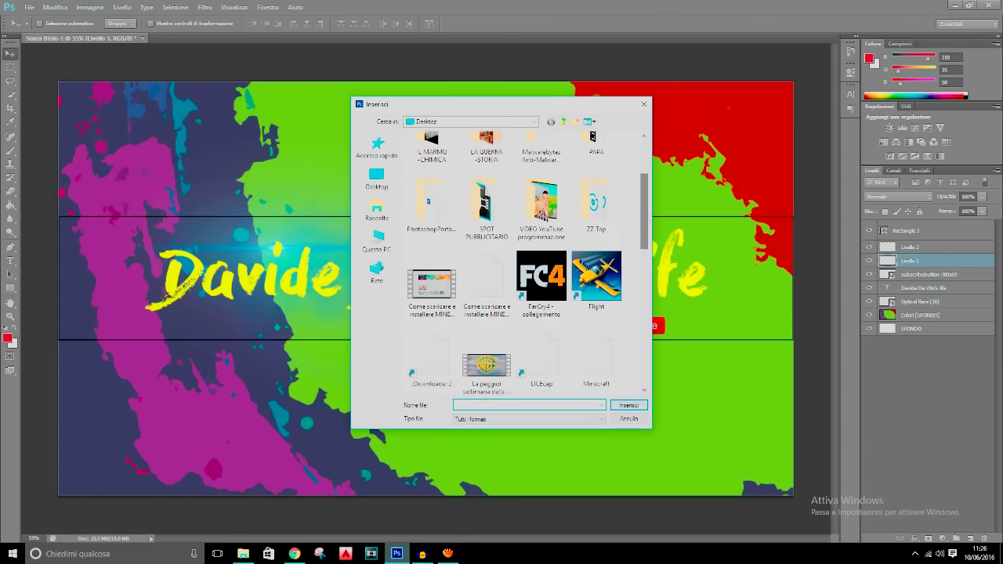
pyautogui.scroll(3, 501, 216)
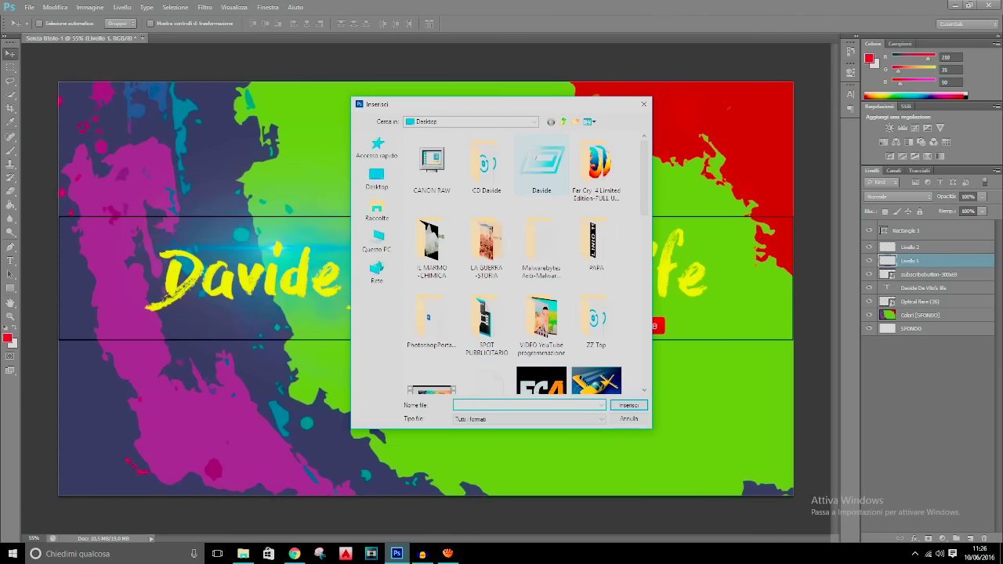
pyautogui.doubleClick(543, 159)
pyautogui.doubleClick(429, 209)
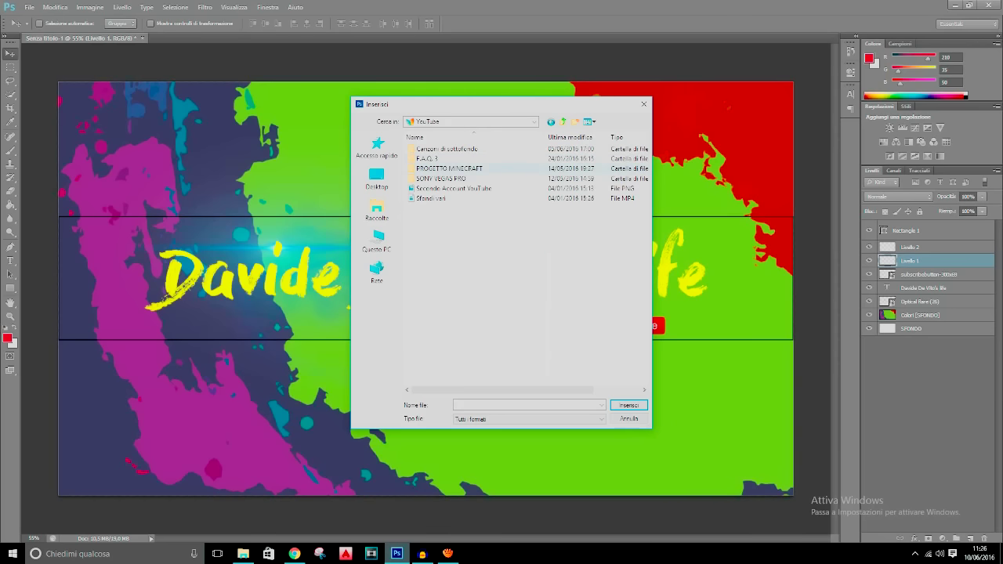
pyautogui.doubleClick(447, 149)
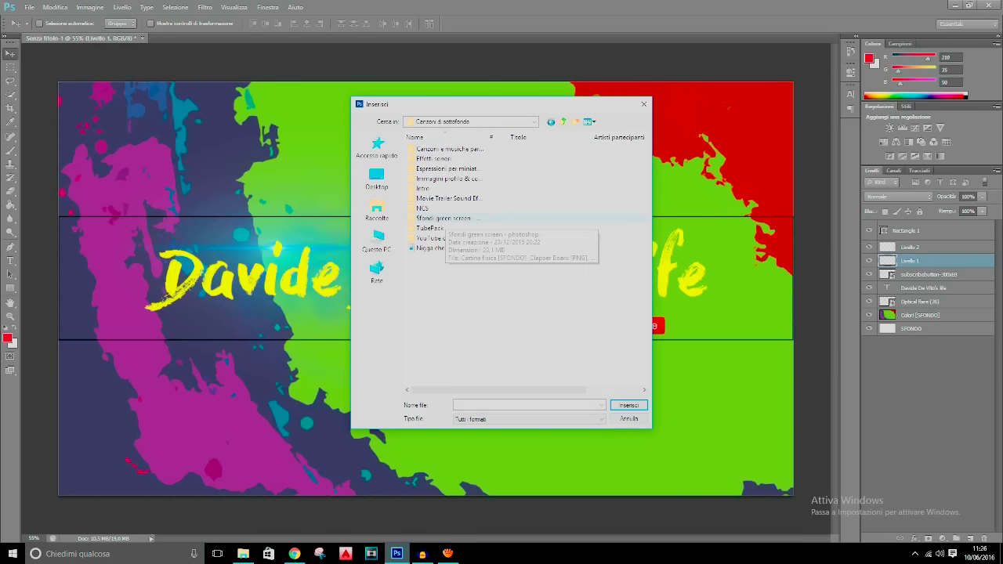
pyautogui.doubleClick(446, 169)
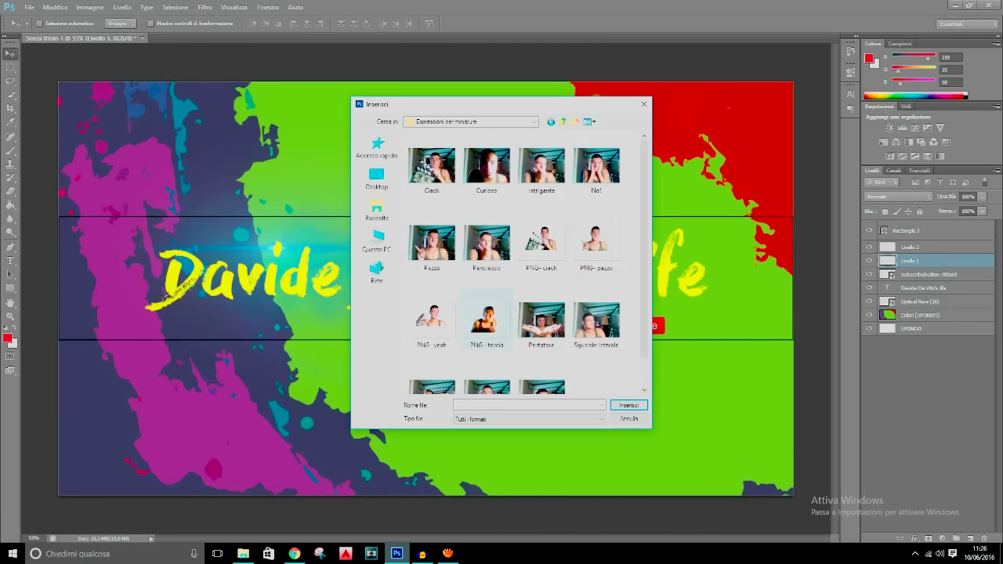
pyautogui.scroll(-1, 528, 263)
pyautogui.click(543, 372)
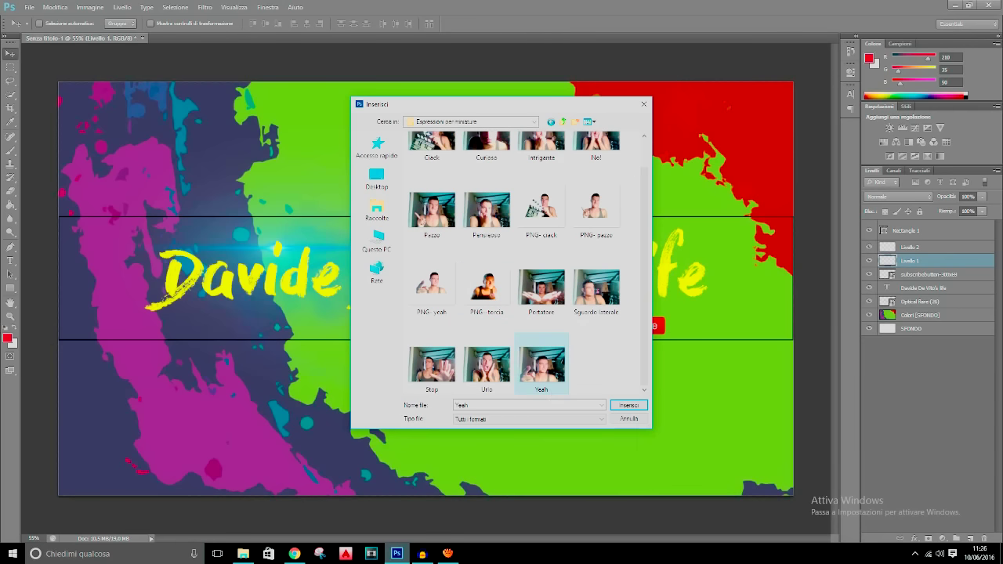
pyautogui.click(629, 405)
pyautogui.press('Return')
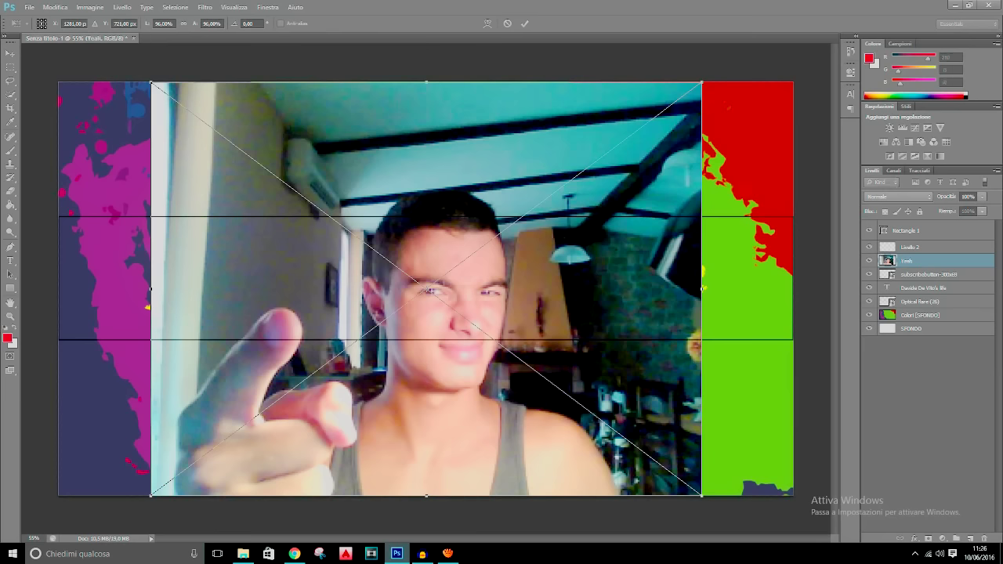
# Step: Scale the Yeah photo down to fit inside the central band and position it over the middle of the title
pyautogui.moveTo(151, 82); pyautogui.dragTo(468, 384)
pyautogui.moveTo(590, 319); pyautogui.dragTo(644, 323)
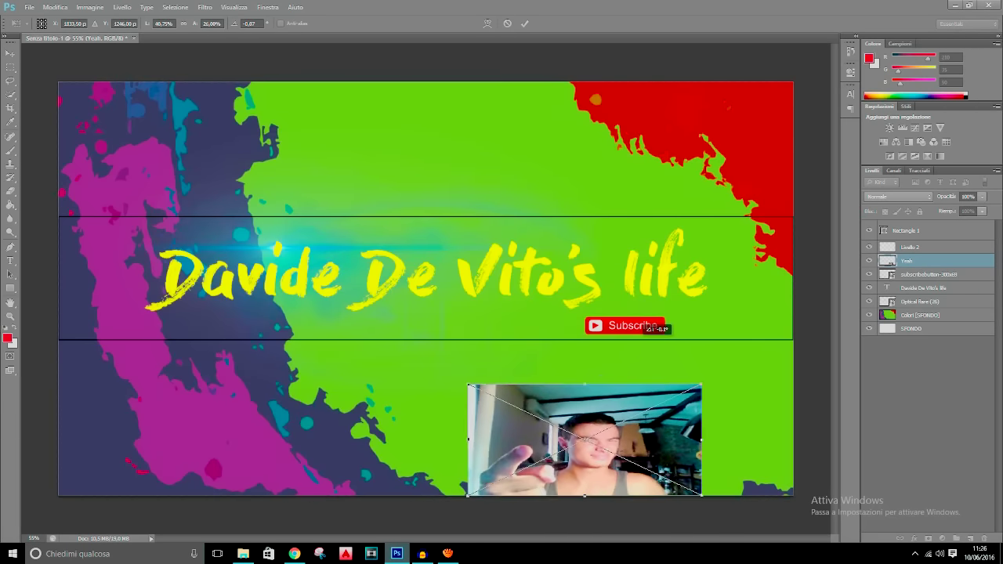
pyautogui.press('Return')
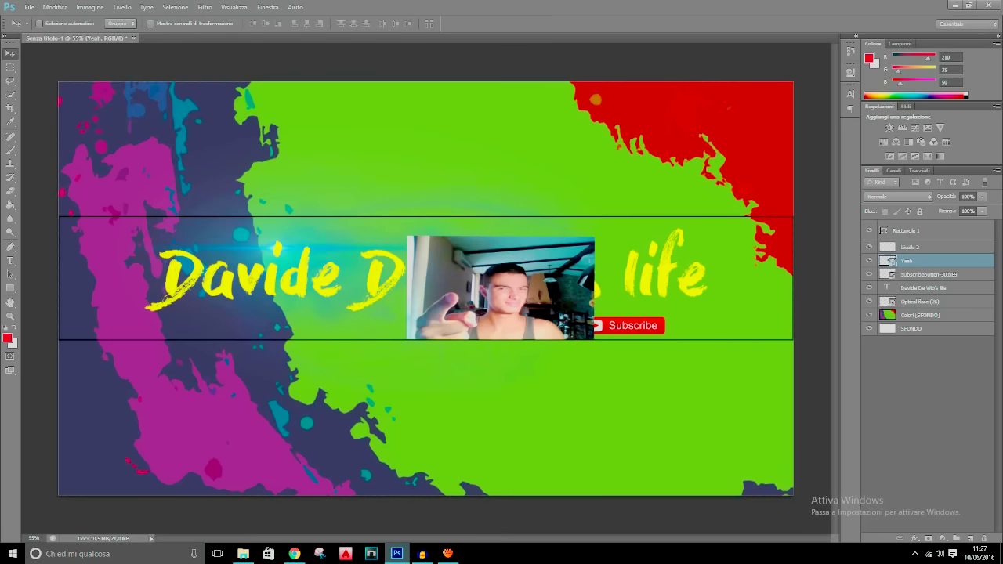
# Step: Switch to the Quick Selection tool for the Yeah photo and reduce its brush size from the current setting
pyautogui.scroll(10, 572, 360)
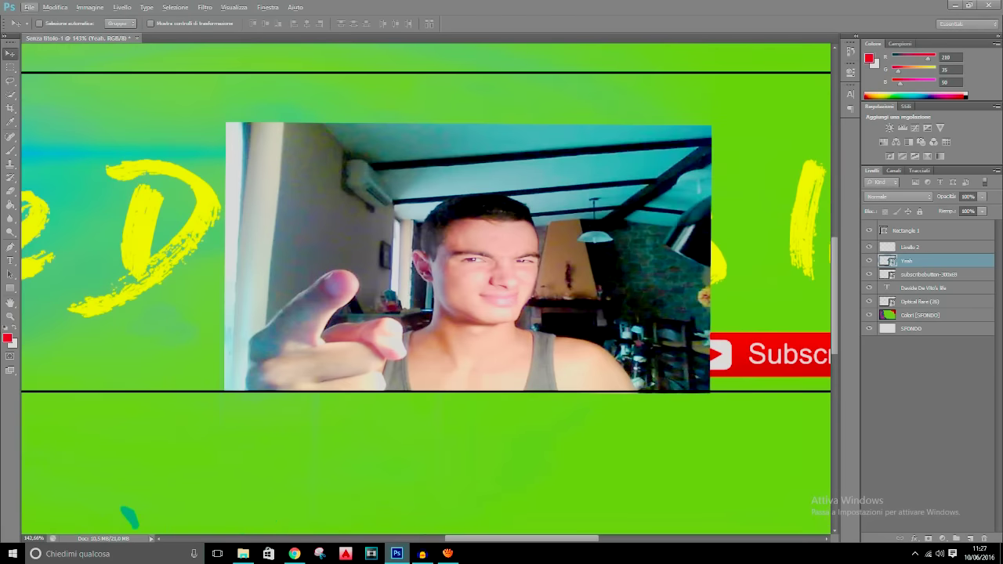
pyautogui.scroll(3, 372, 294)
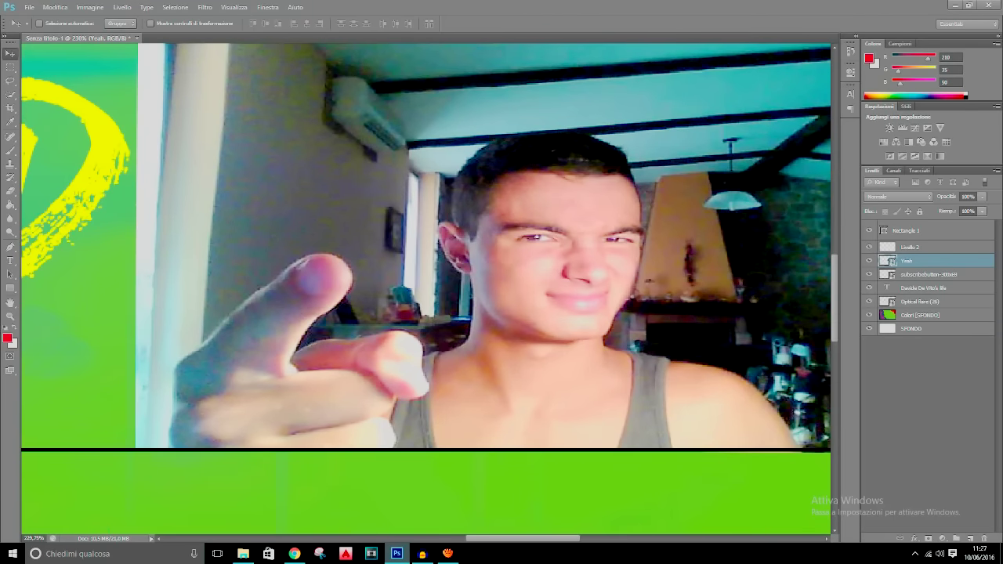
pyautogui.scroll(1, 643, 274)
pyautogui.press('w')
pyautogui.rightClick(10, 94)
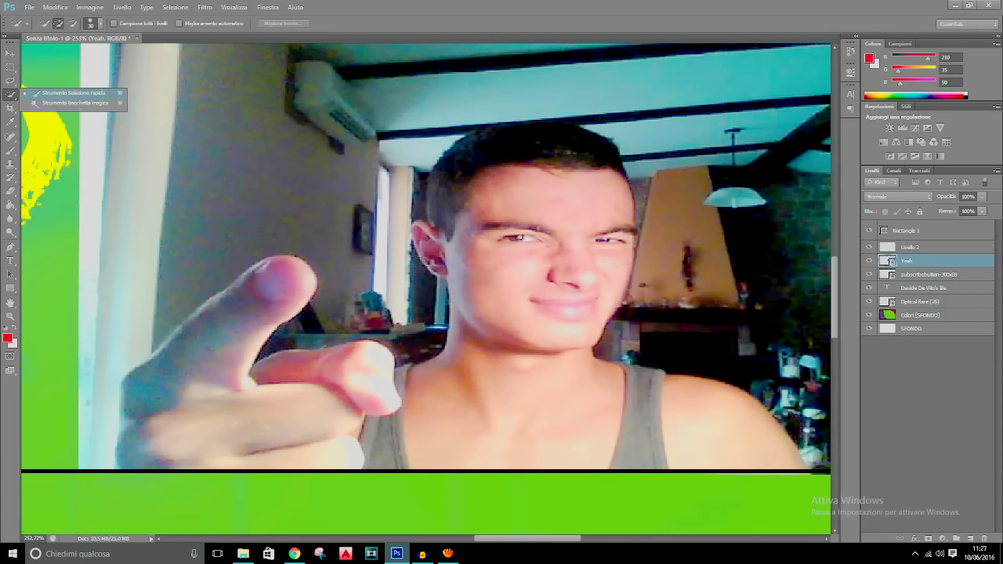
pyautogui.click(74, 93)
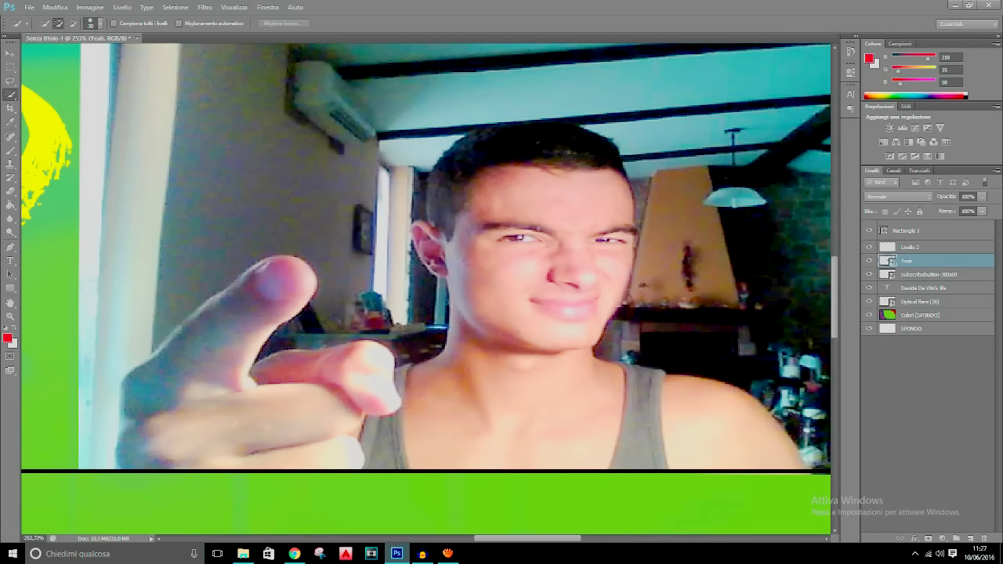
pyautogui.click(100, 23)
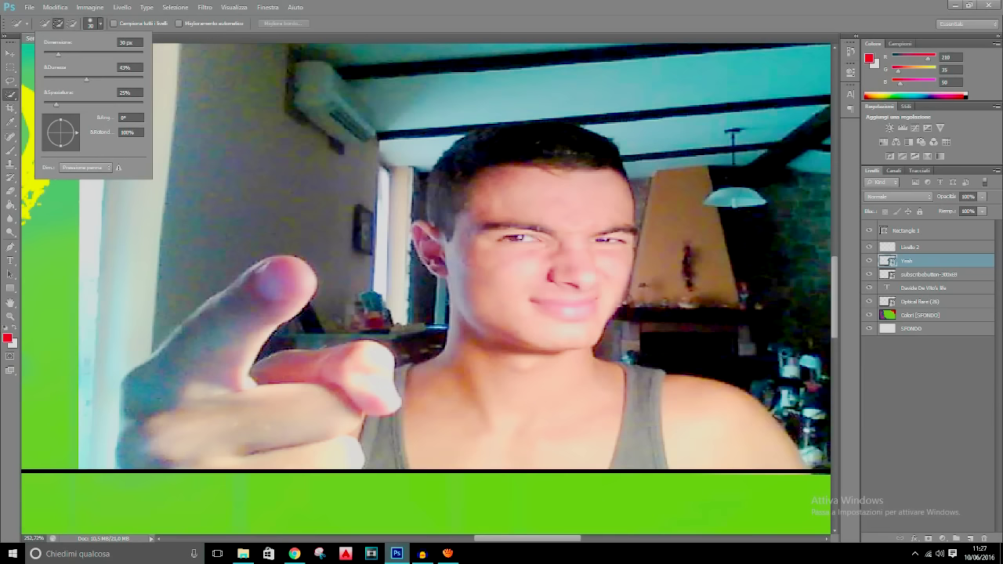
pyautogui.moveTo(58, 54)
pyautogui.mouseDown()
pyautogui.moveTo(82, 79)
pyautogui.moveTo(67, 79)
pyautogui.mouseUp()
pyautogui.press('Tab')
pyautogui.press('Down')
pyautogui.press('Down')
pyautogui.press('Down')
pyautogui.press('Down')
pyautogui.press('Down')
pyautogui.press('Down')
pyautogui.press('Down')
pyautogui.press('Down')
pyautogui.press('Down')
pyautogui.press('Down')
pyautogui.press('Return')
# Step: Select the man's shoulders, neck, head and pointing hand in the Yeah photo, subtracting the background between hand and neck
pyautogui.click(522, 408)
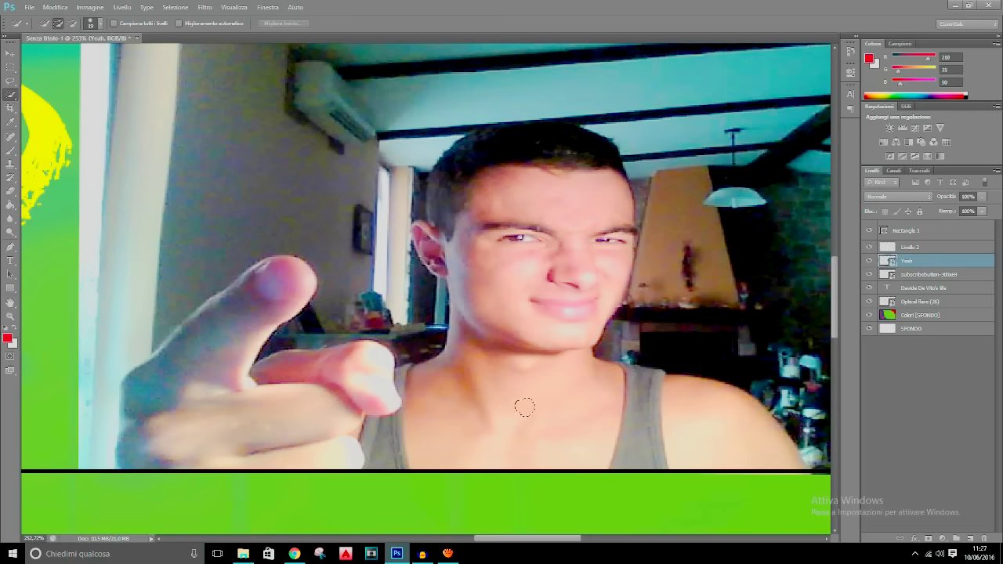
pyautogui.click(643, 423)
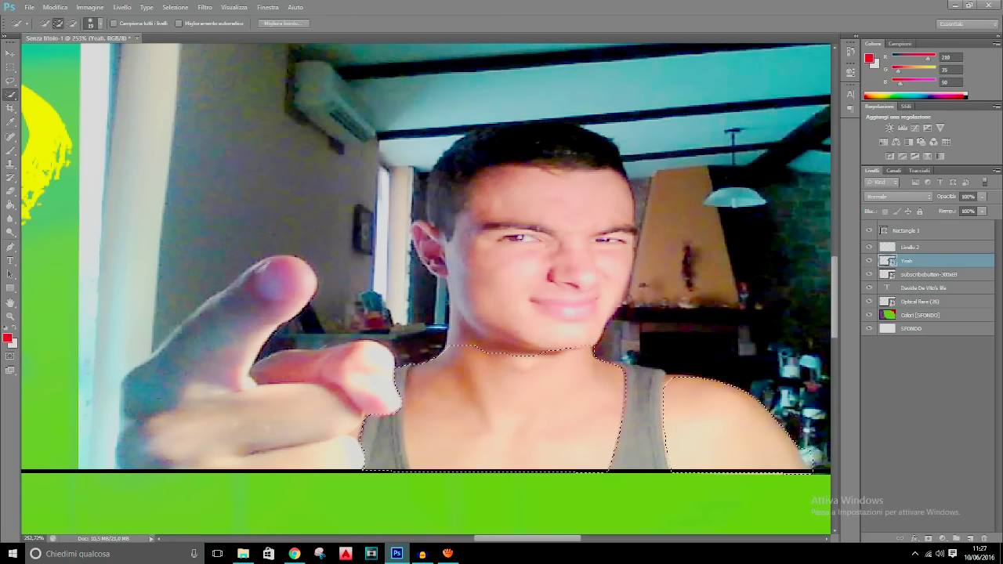
pyautogui.moveTo(537, 360)
pyautogui.mouseDown()
pyautogui.moveTo(526, 263)
pyautogui.moveTo(537, 149)
pyautogui.mouseUp()
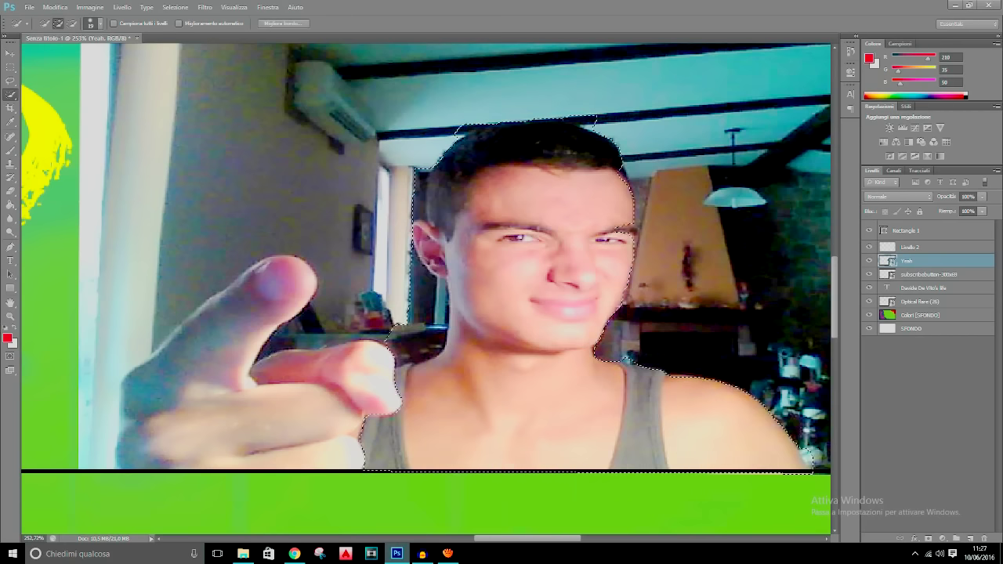
pyautogui.moveTo(341, 416)
pyautogui.mouseDown()
pyautogui.moveTo(185, 416)
pyautogui.moveTo(212, 352)
pyautogui.mouseUp()
pyautogui.moveTo(314, 369); pyautogui.dragTo(333, 451)
pyautogui.keyDown('alt'); pyautogui.click(423, 345); pyautogui.keyUp('alt')
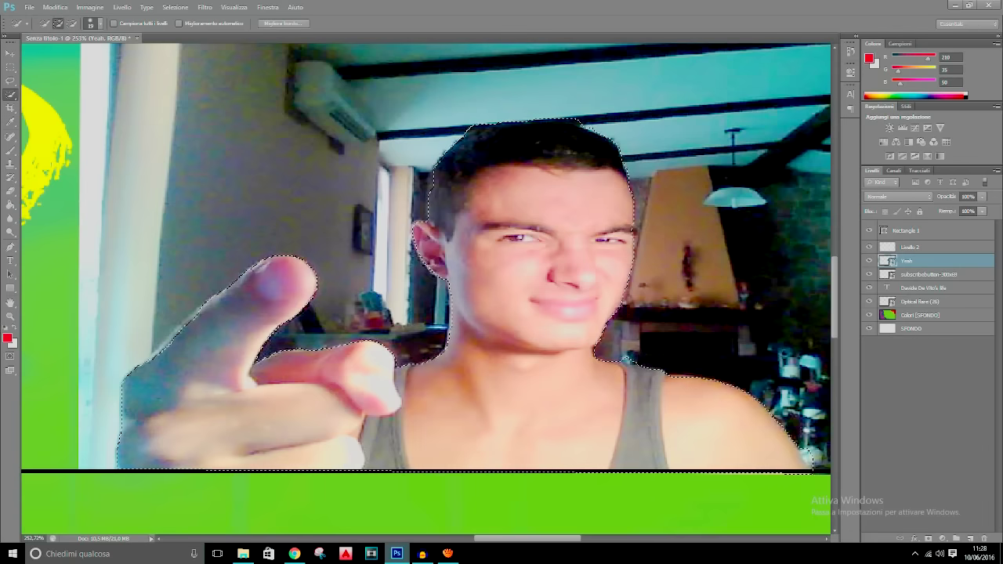
pyautogui.press('alt')
pyautogui.click(11, 122)
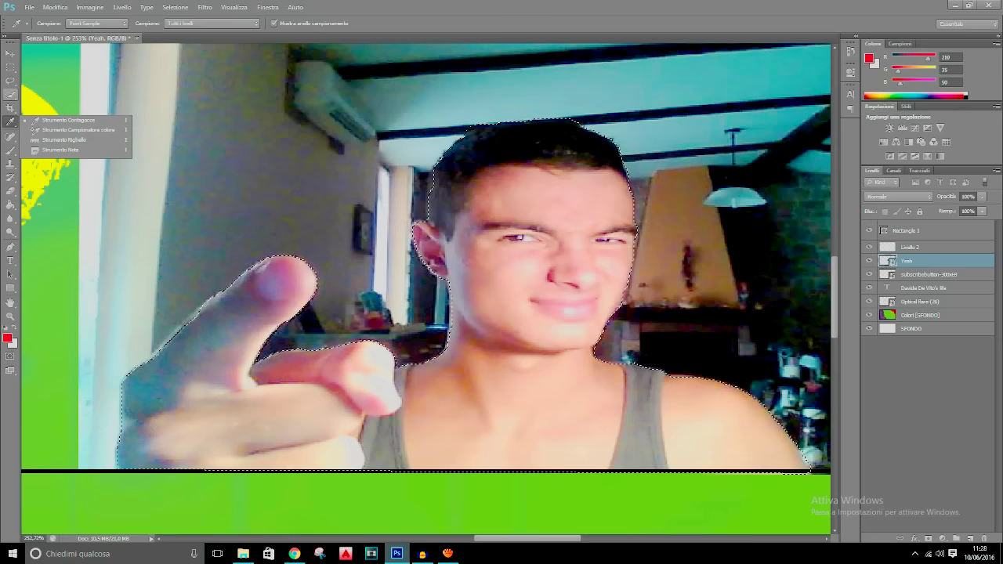
pyautogui.click(10, 81)
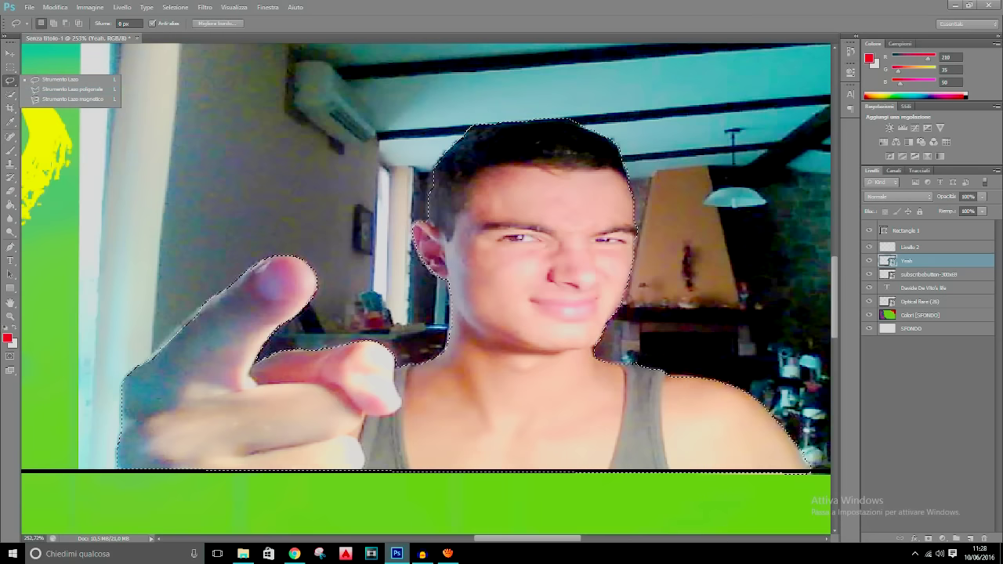
pyautogui.scroll(15, 433, 228)
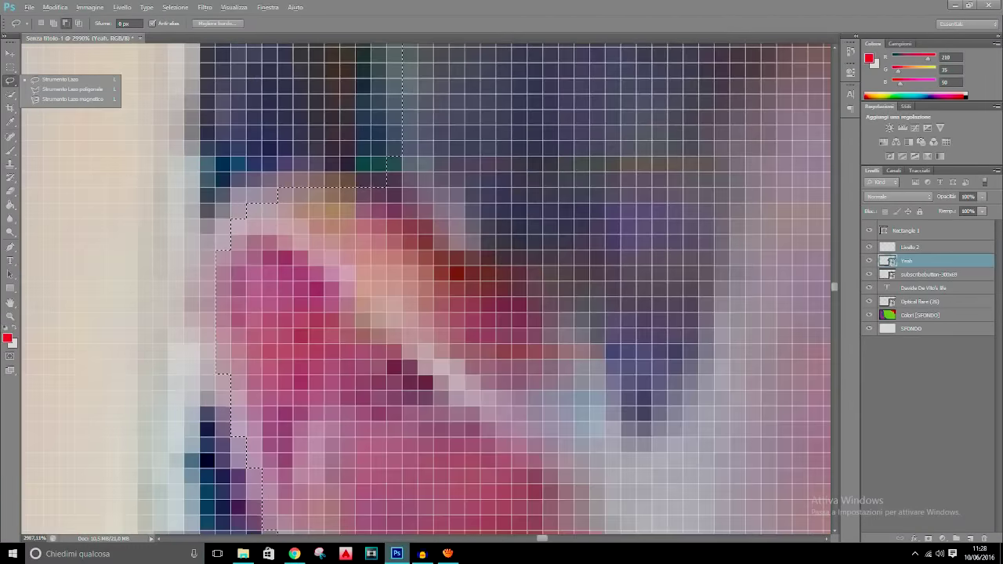
pyautogui.scroll(-10, 337, 298)
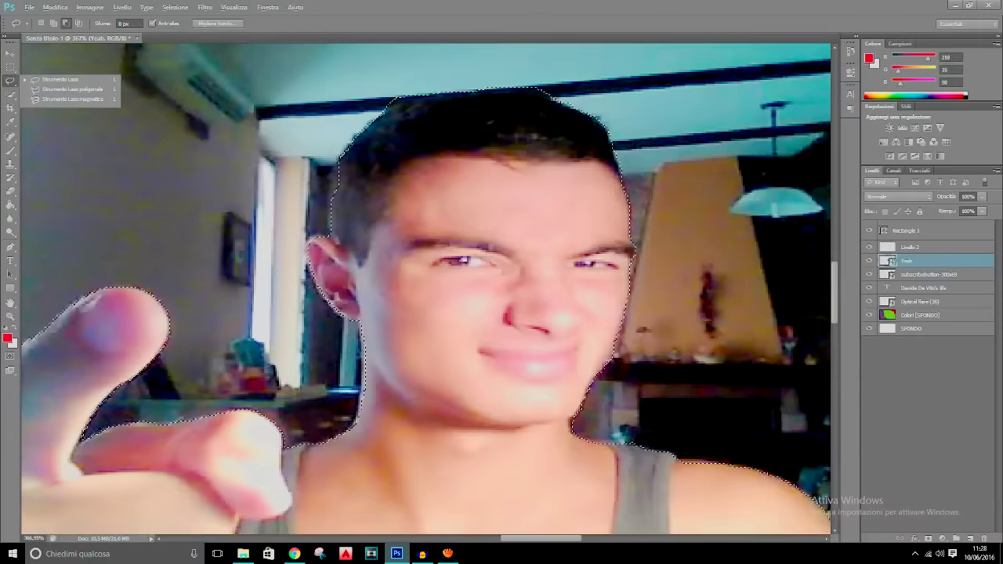
pyautogui.click(10, 95)
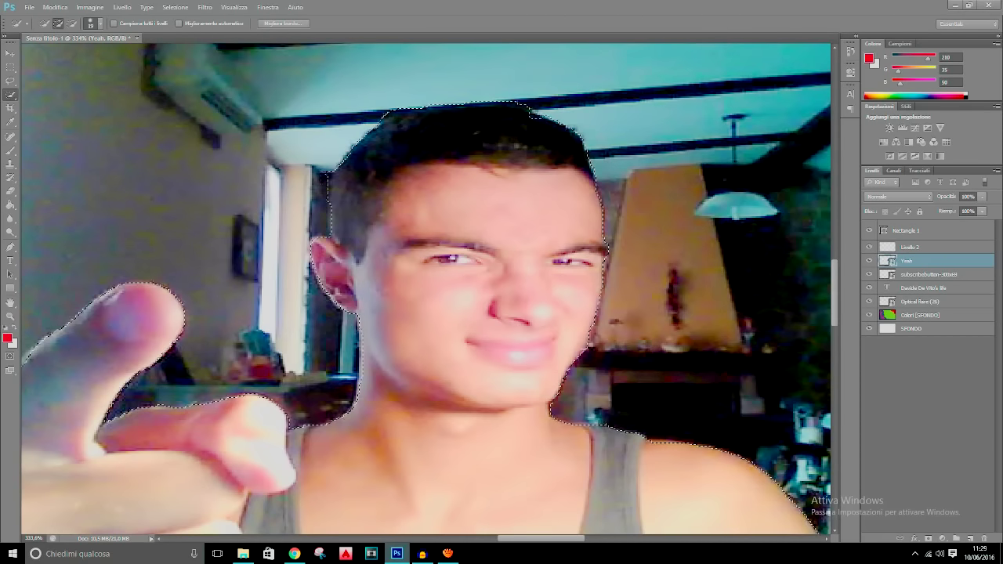
pyautogui.scroll(-3, 571, 184)
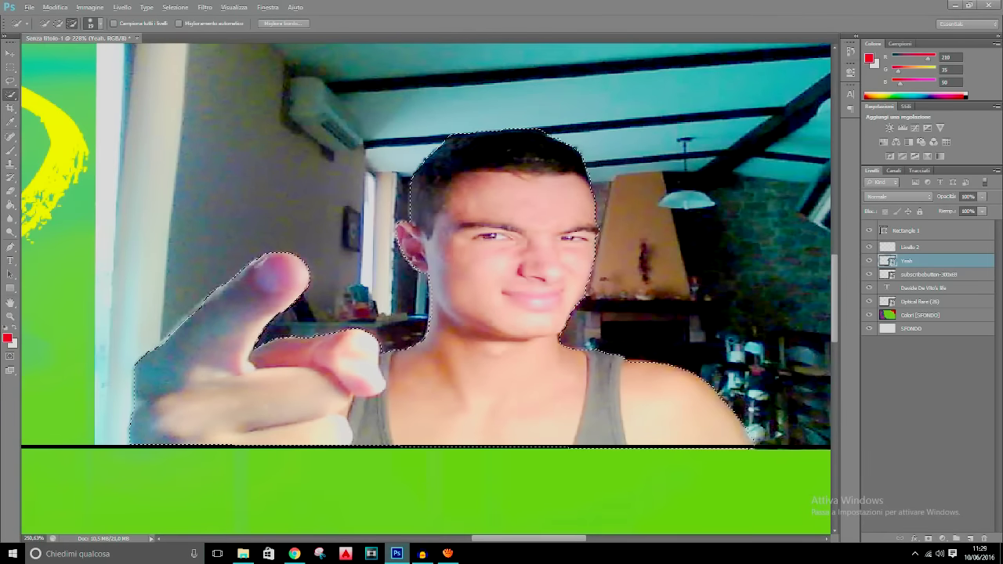
# Step: Open Refine Edge for the portrait selection and set radius 4.7 px, smoothing 20 and feather 2.2 px, adding slight contrast
pyautogui.scroll(1, 723, 194)
pyautogui.click(175, 7)
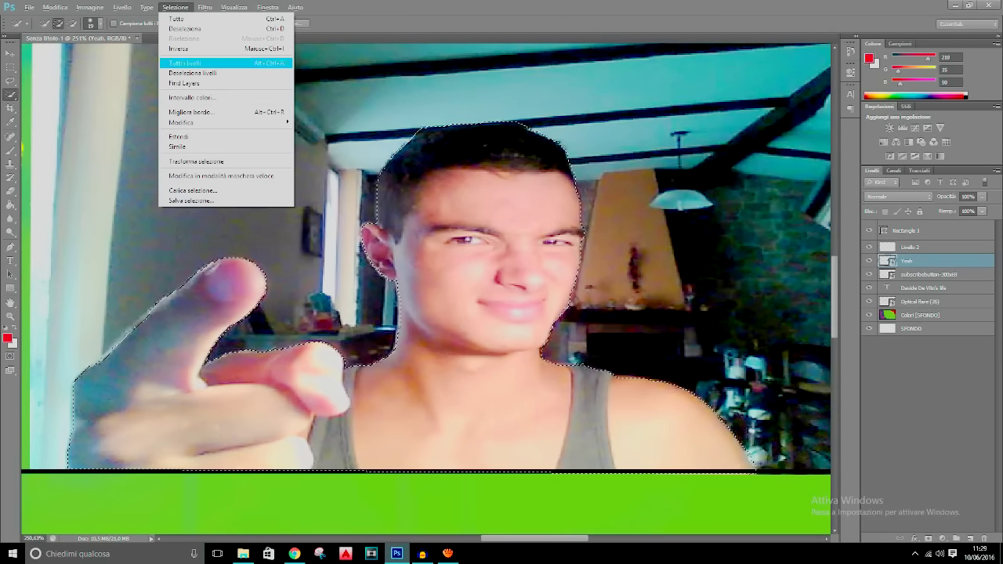
pyautogui.click(190, 112)
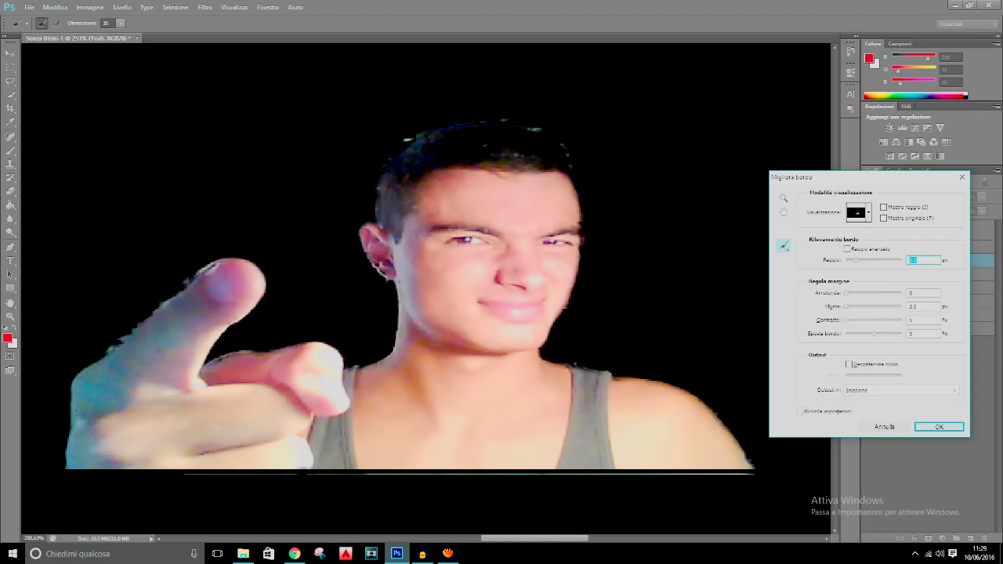
pyautogui.moveTo(857, 261); pyautogui.dragTo(861, 260)
pyautogui.press('Tab')
pyautogui.moveTo(846, 306); pyautogui.dragTo(848, 307)
pyautogui.press('Tab')
pyautogui.write('2.2')
pyautogui.press('Tab')
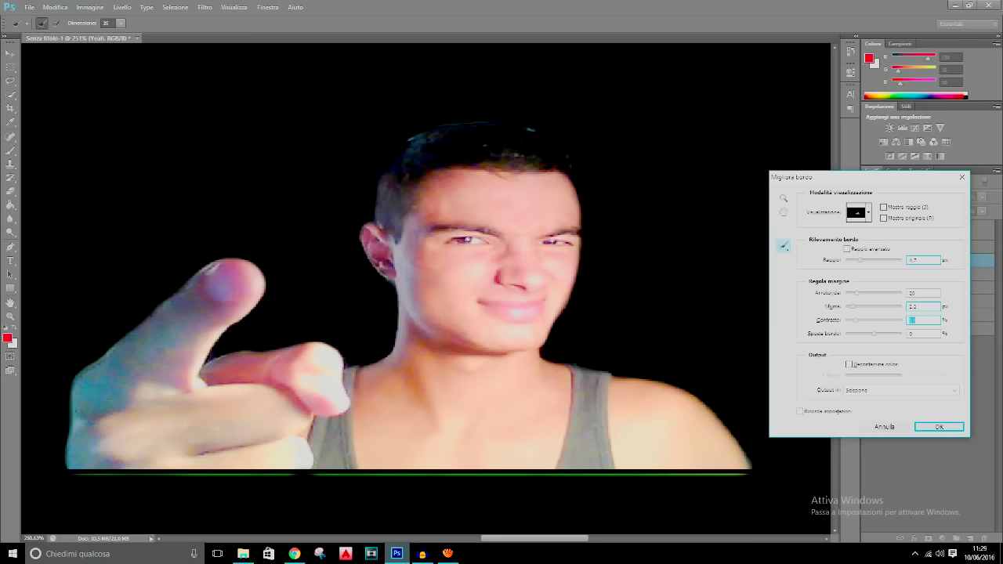
# Step: Set smoothing to 41, contrast to 24% and a smaller feather, shift the edge slightly inward, and apply the edge refinement
pyautogui.moveTo(874, 334); pyautogui.dragTo(868, 334)
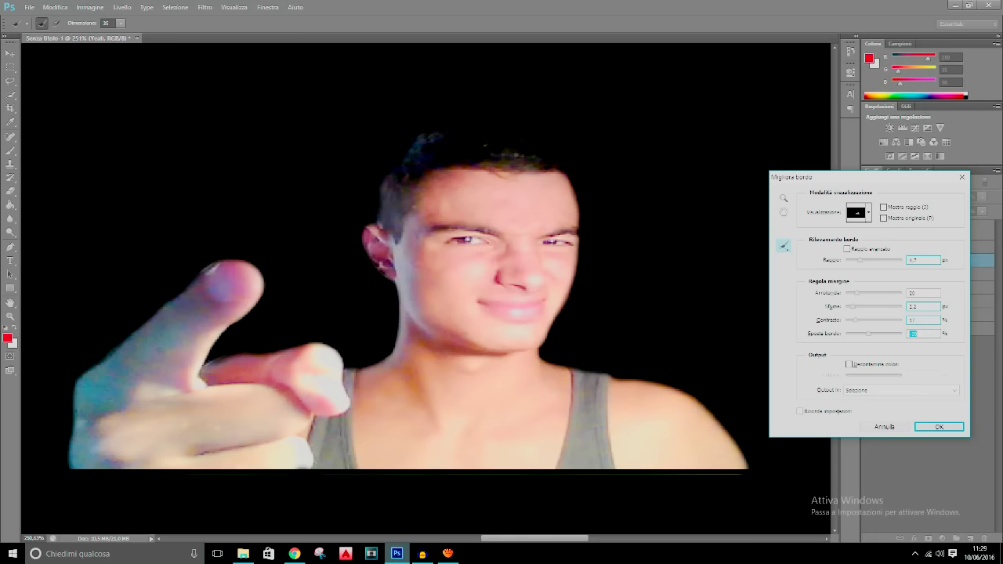
pyautogui.moveTo(857, 293); pyautogui.dragTo(863, 321)
pyautogui.hotkey('shift', 'Up')
pyautogui.hotkey('shift', 'Up')
pyautogui.hotkey('shift', 'Up')
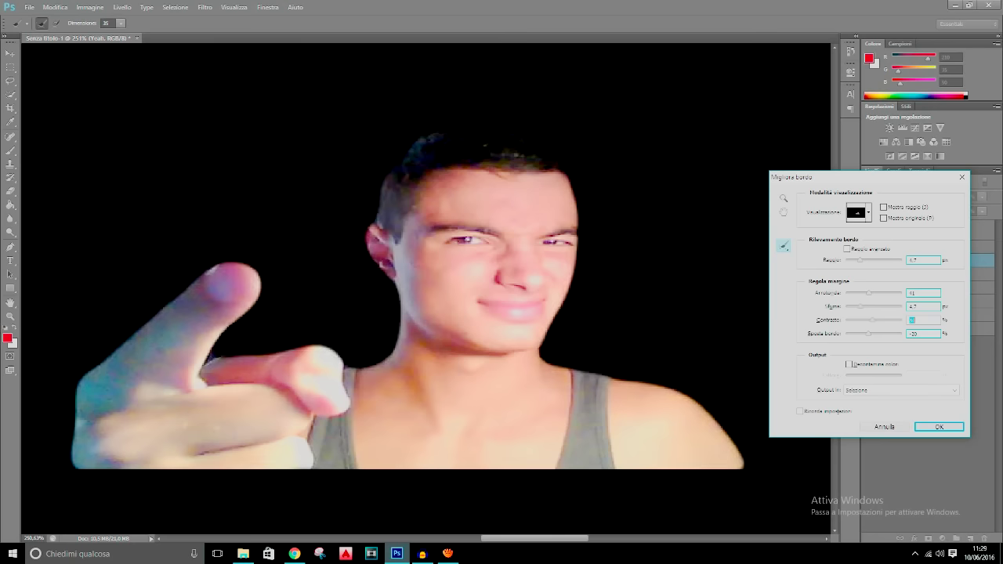
pyautogui.hotkey('shift', 'Down')
pyautogui.hotkey('shift', 'Down')
pyautogui.hotkey('shift', 'Down')
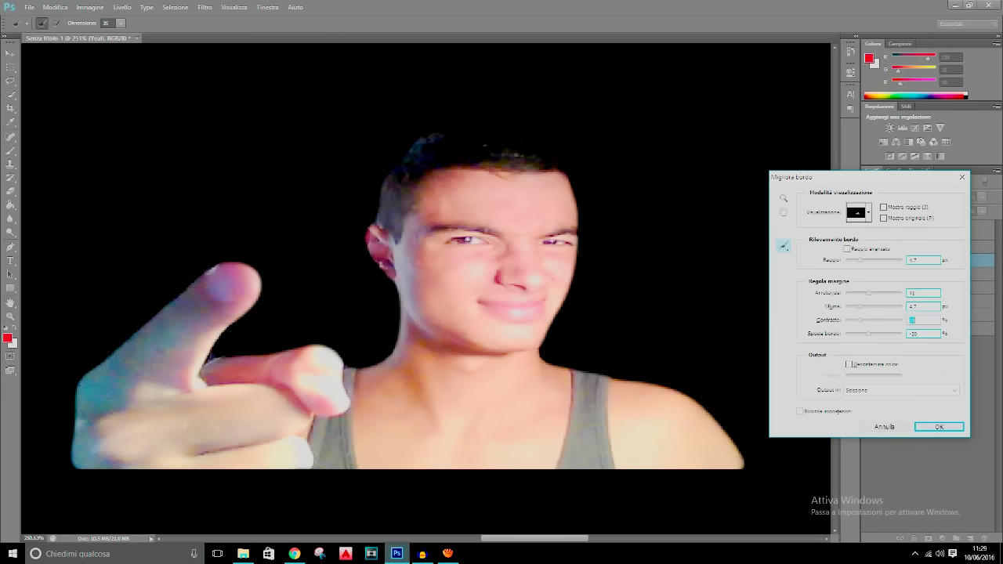
pyautogui.moveTo(860, 307); pyautogui.dragTo(873, 334)
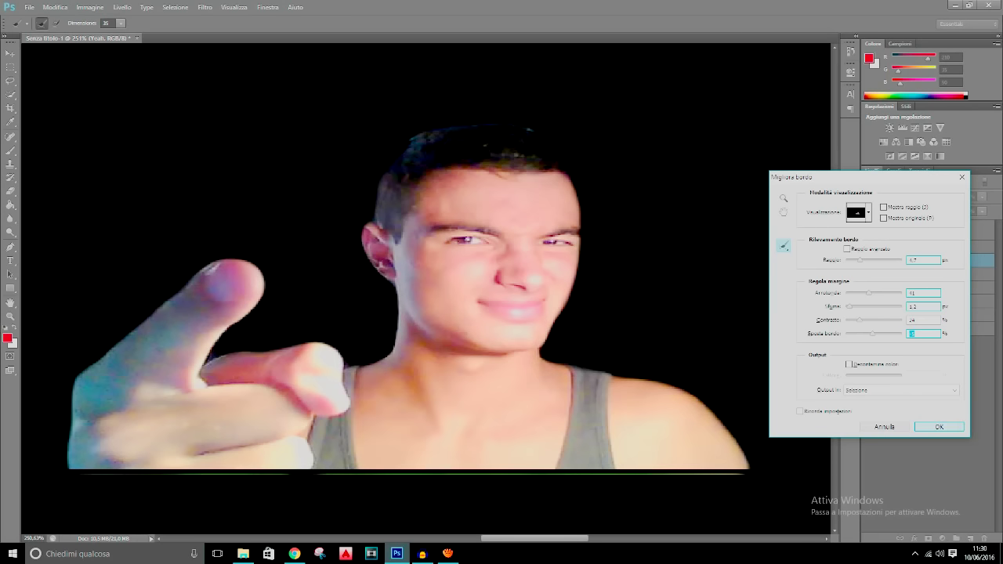
pyautogui.press('Return')
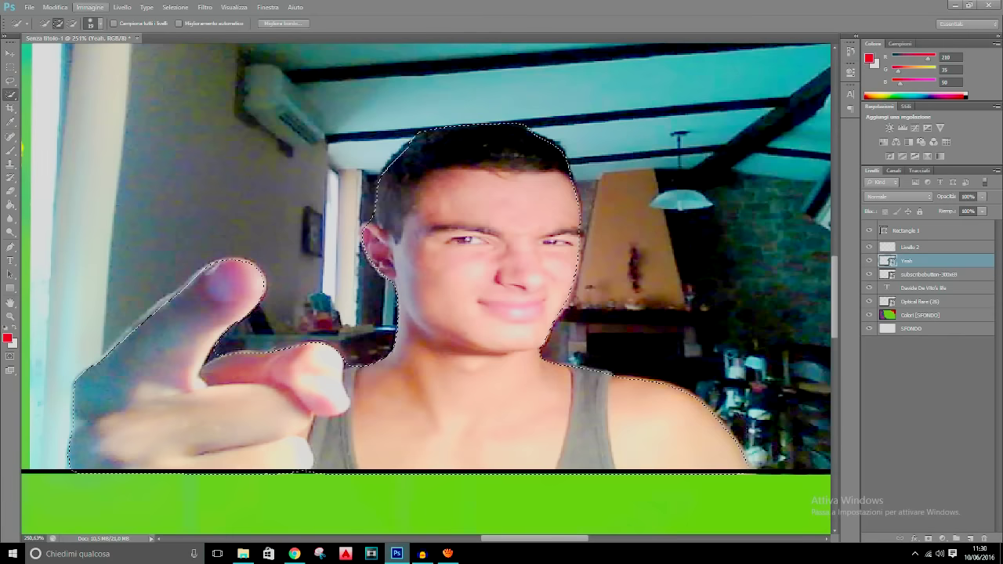
# Step: Copy the selected man onto the Livello 2 layer and hide the original Yeah photo layer
pyautogui.click(55, 7)
pyautogui.click(70, 78)
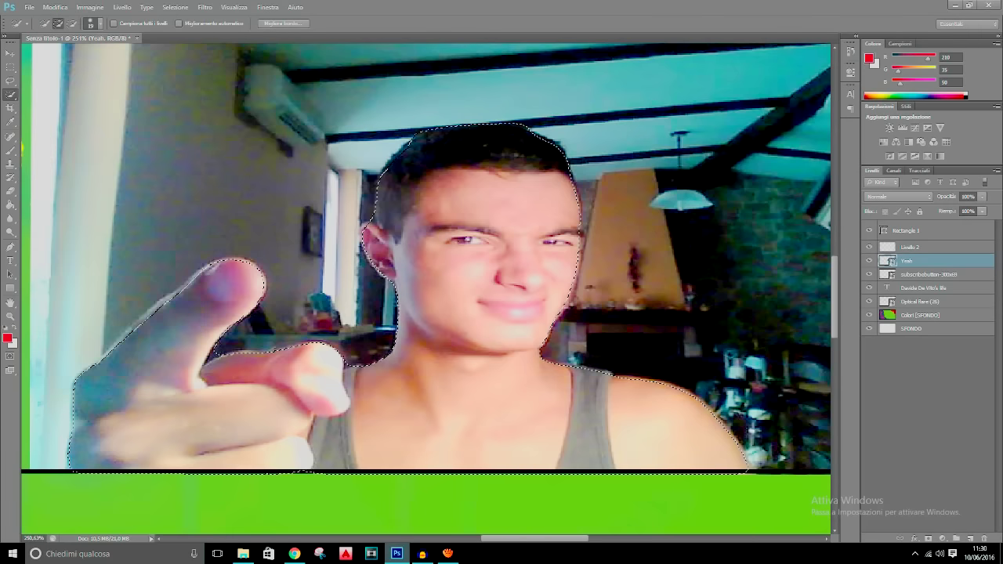
pyautogui.click(911, 247)
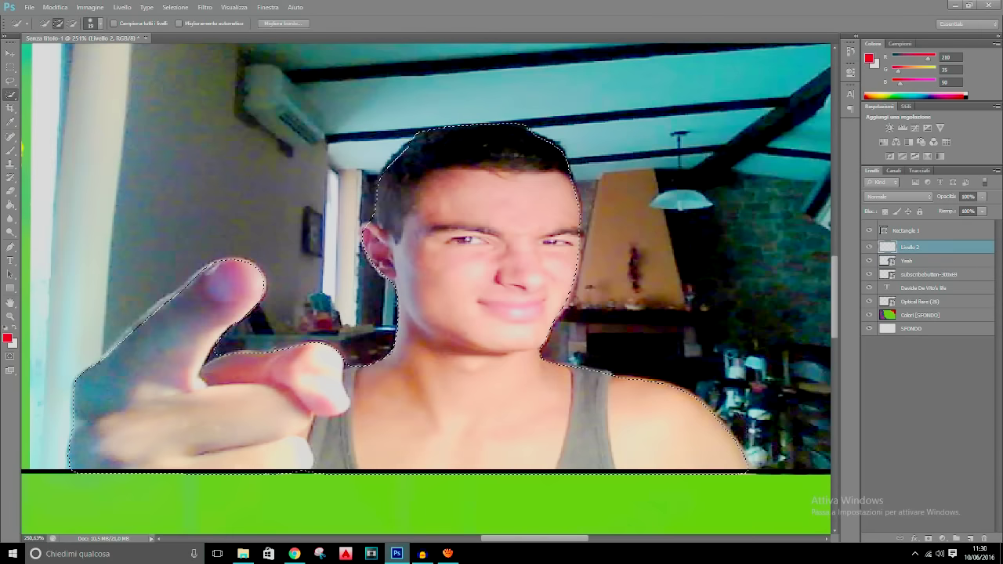
pyautogui.hotkey('ctrl', 'd')
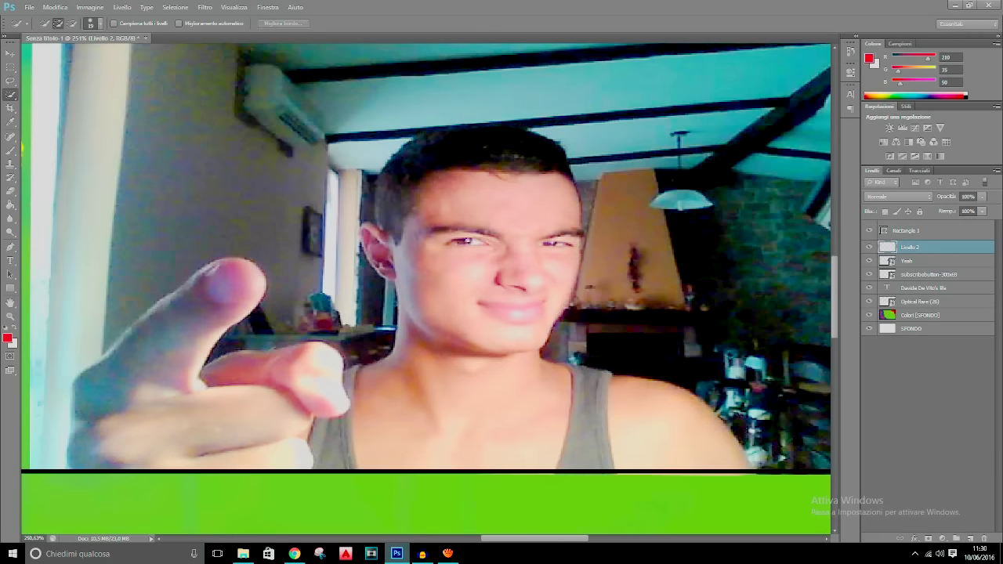
pyautogui.click(908, 261)
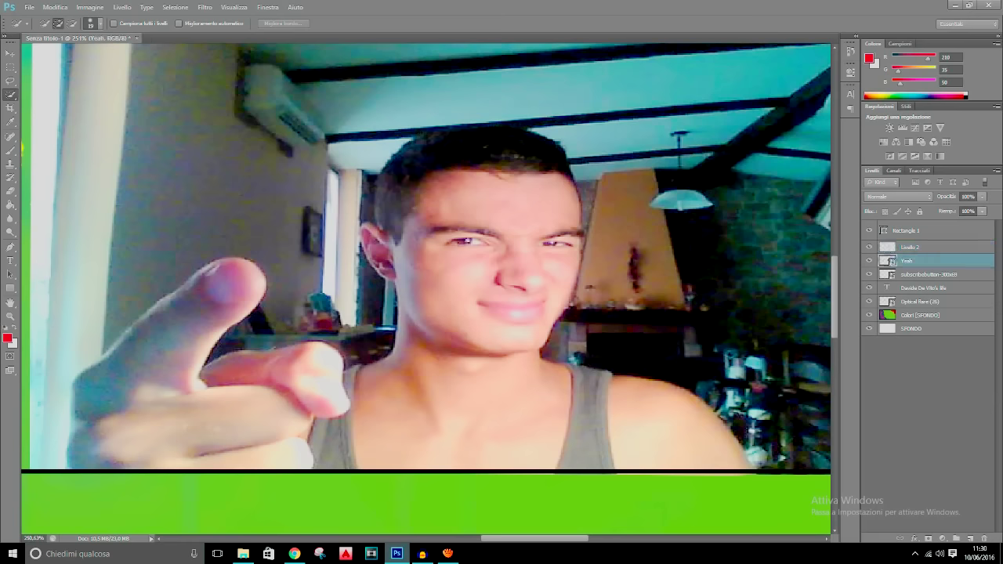
pyautogui.click(868, 260)
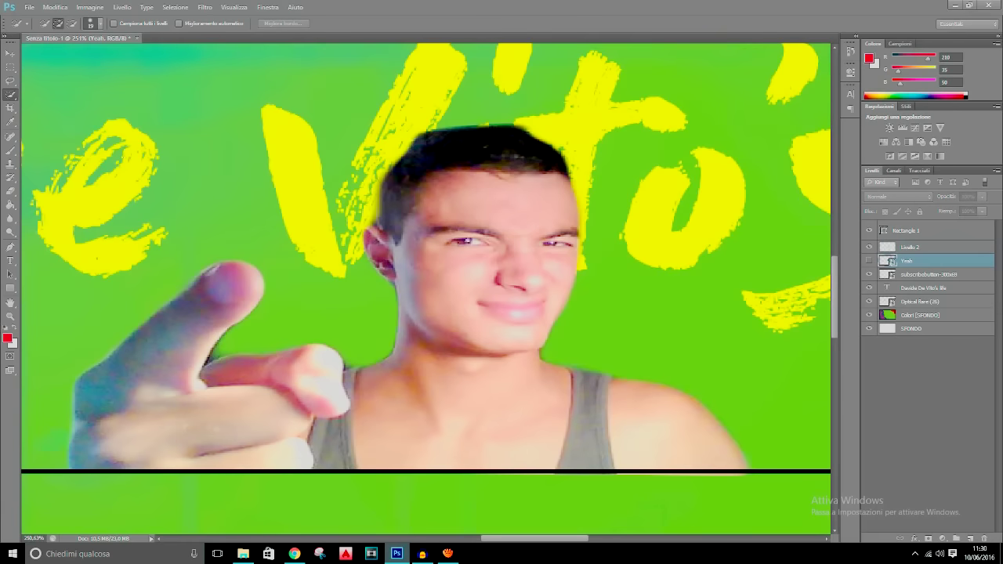
# Step: Move the cut-out portrait to the left end of the central band, just before the title
pyautogui.scroll(-14, 439, 333)
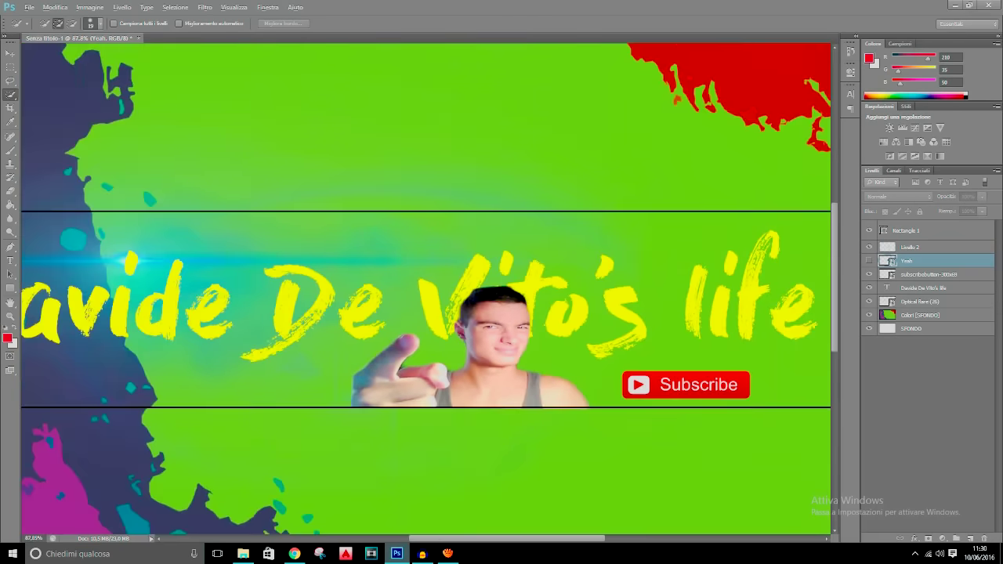
pyautogui.scroll(-2, 526, 373)
pyautogui.press('v')
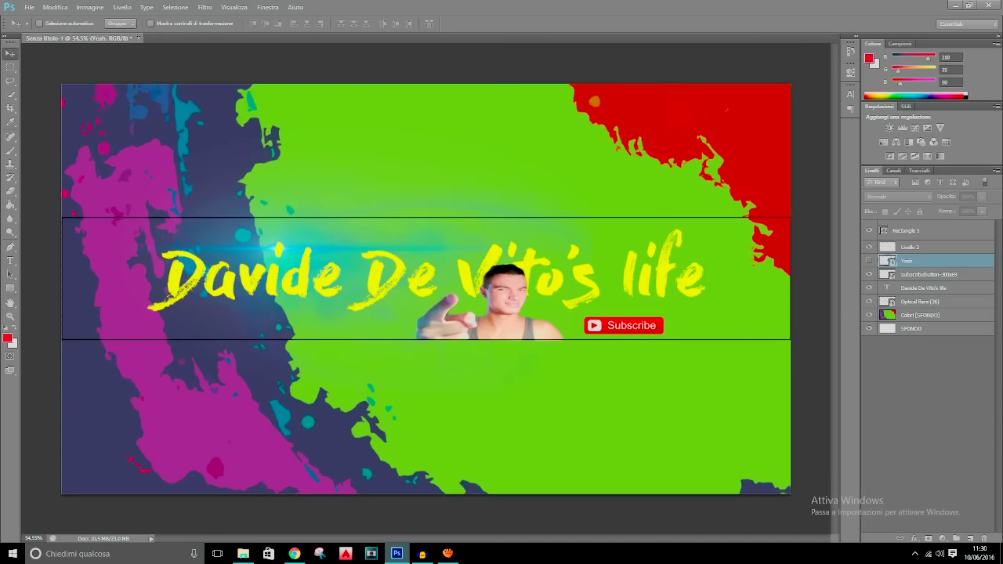
pyautogui.moveTo(472, 282); pyautogui.dragTo(138, 297)
# Step: Add an empty layer beneath the cut-out portrait and place Sfumatura2 [PNG] from the Sfondi green screen - photoshop folder
pyautogui.click(971, 539)
pyautogui.moveTo(913, 247); pyautogui.dragTo(913, 267)
pyautogui.click(29, 7)
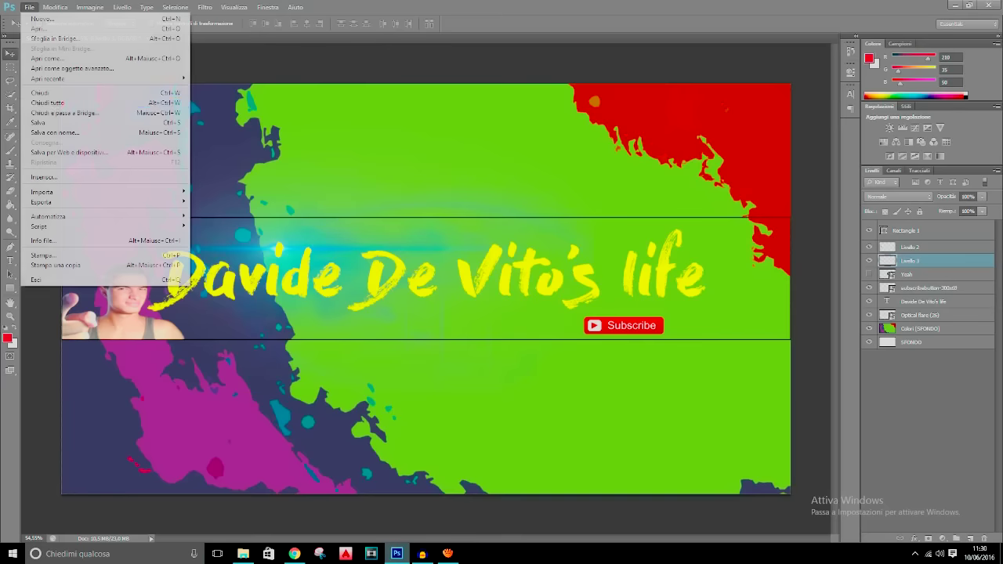
pyautogui.click(62, 176)
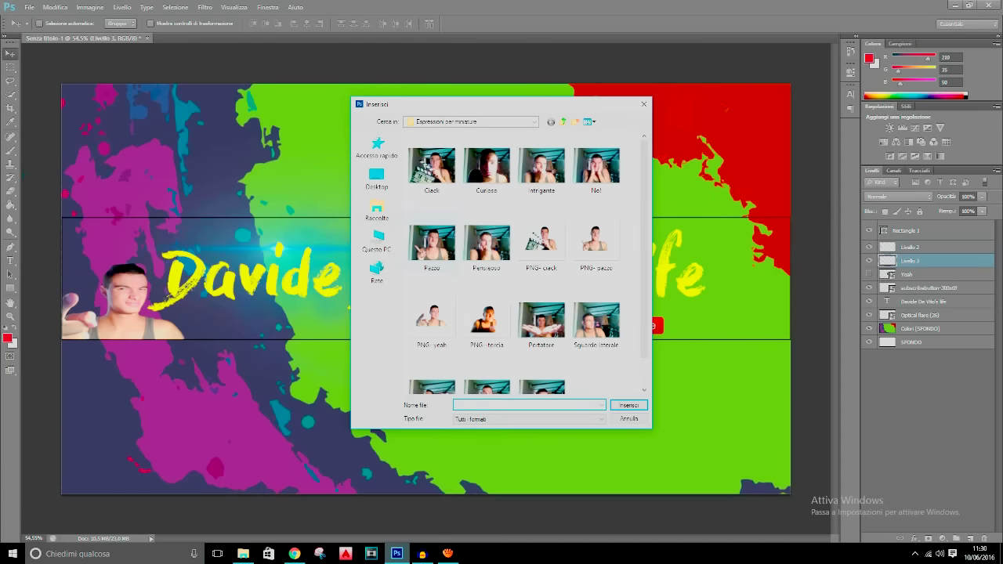
pyautogui.click(486, 123)
pyautogui.click(470, 199)
pyautogui.scroll(-10, 596, 283)
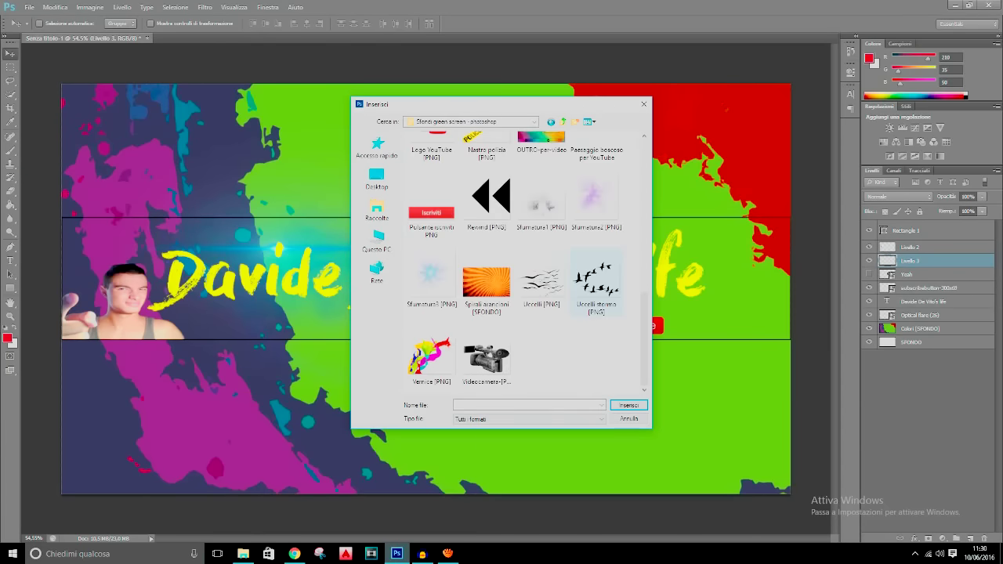
pyautogui.click(596, 200)
pyautogui.press('Return')
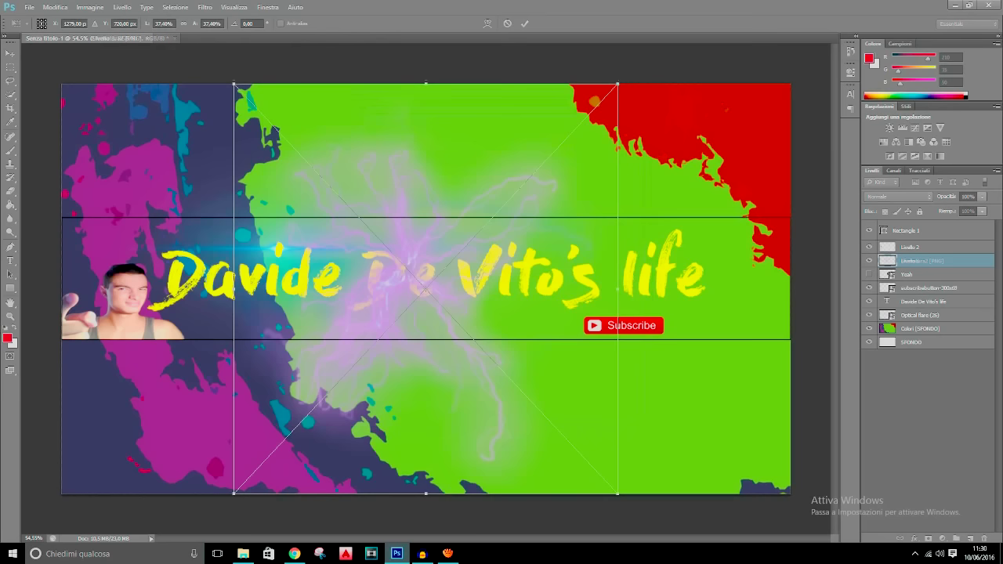
# Step: Scale the Sfumatura2 [PNG] glow to about 15.45% and position it behind the cut-out portrait
pyautogui.moveTo(234, 84); pyautogui.dragTo(456, 328)
pyautogui.moveTo(575, 367); pyautogui.dragTo(172, 265)
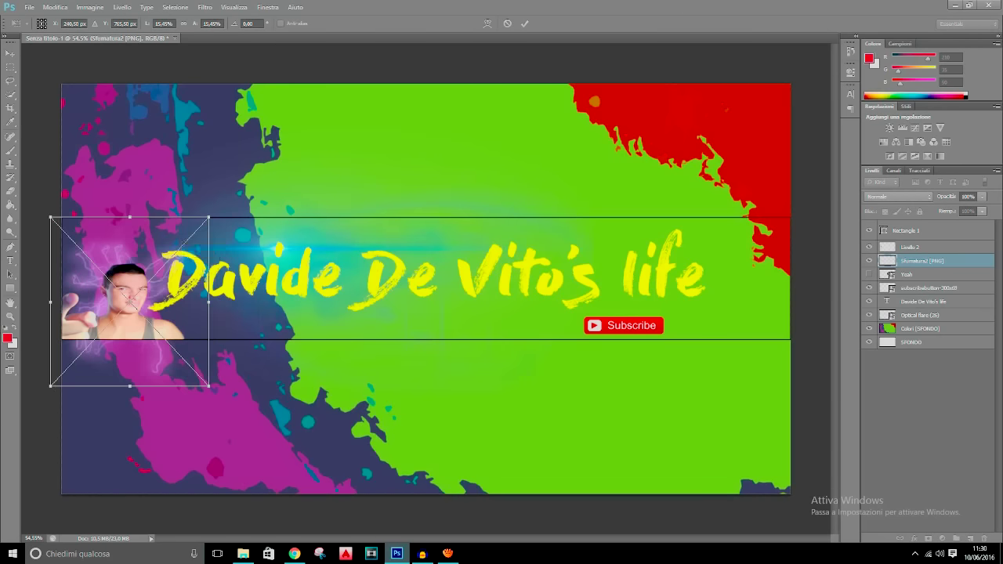
pyautogui.press('Return')
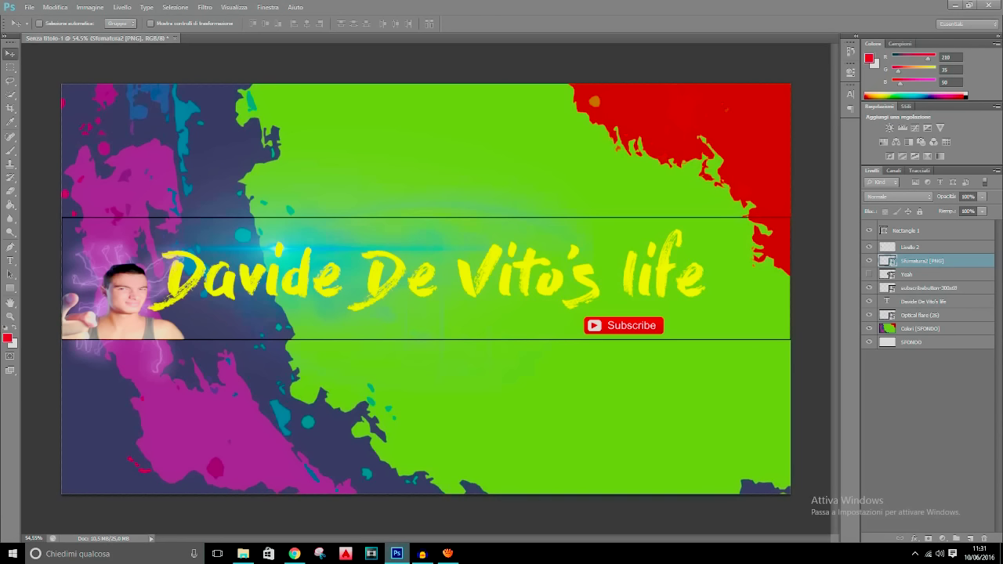
# Step: Hide the SFONDO layer
pyautogui.click(912, 342)
pyautogui.click(869, 343)
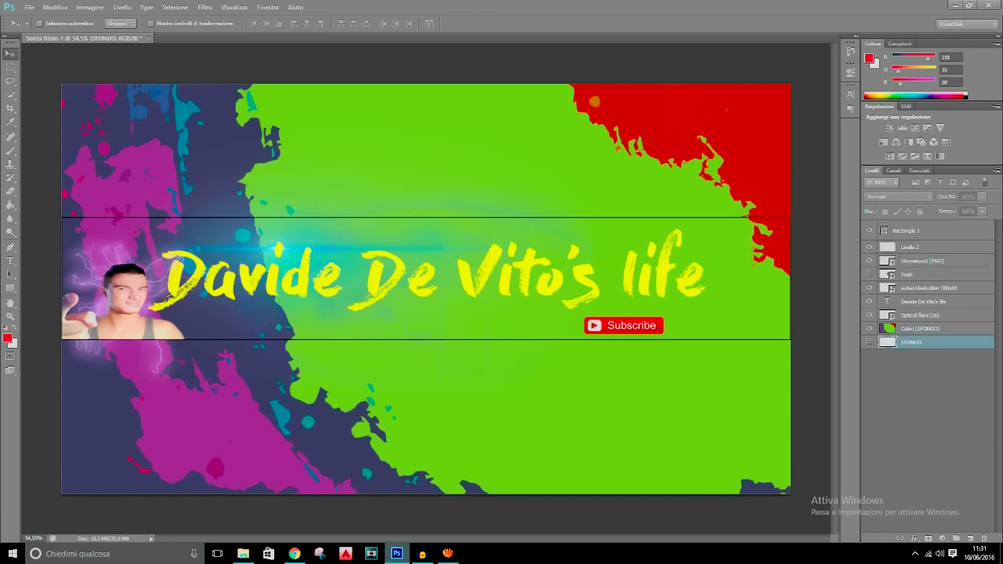
# Step: Examine what the optical flare, Colori [SFONDO] and subscribe button layers contribute by switching their visibility off and on
pyautogui.click(920, 315)
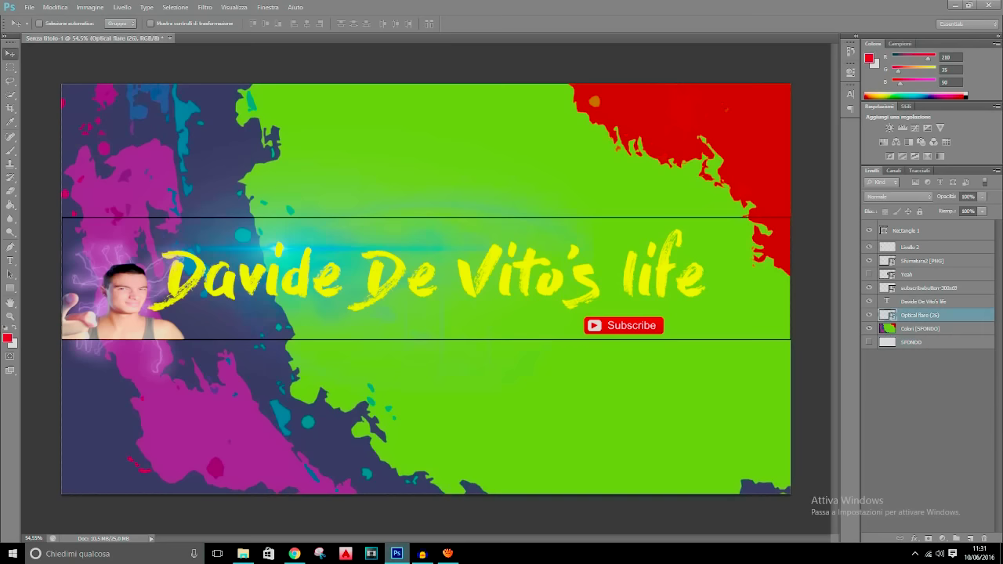
pyautogui.click(924, 302)
pyautogui.click(928, 287)
pyautogui.click(911, 247)
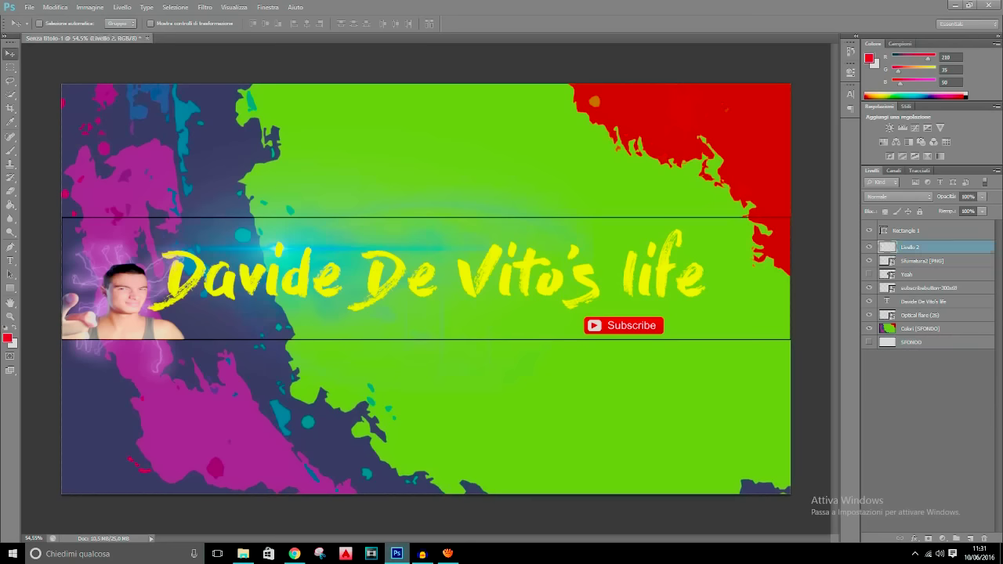
pyautogui.click(909, 315)
pyautogui.click(868, 315)
pyautogui.click(868, 316)
pyautogui.click(869, 316)
pyautogui.click(869, 315)
pyautogui.click(869, 328)
pyautogui.click(869, 328)
pyautogui.click(868, 288)
pyautogui.click(869, 288)
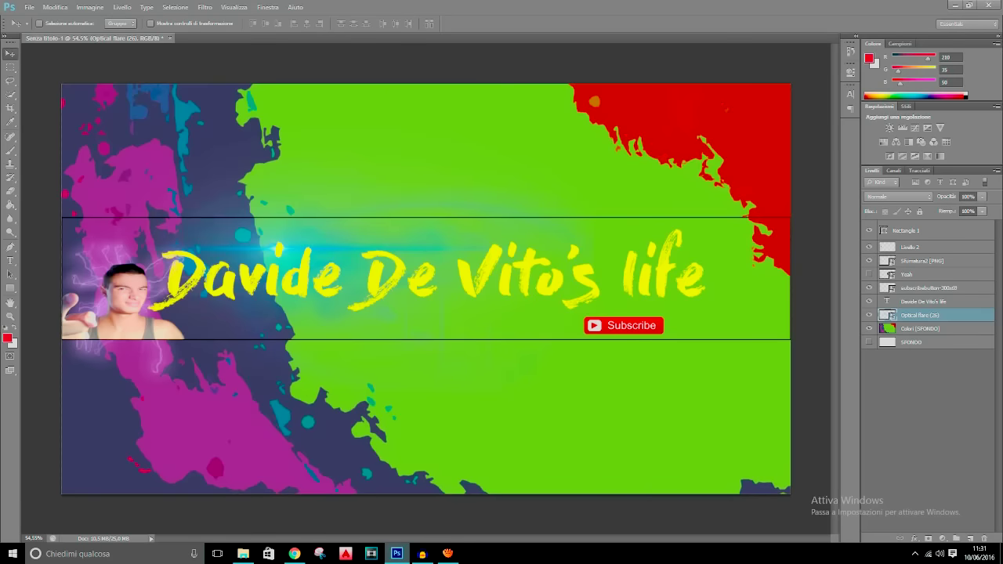
# Step: Hide the Rectangle 1 layer that outlines the central band
pyautogui.click(869, 231)
pyautogui.click(868, 231)
pyautogui.click(869, 230)
pyautogui.click(868, 231)
pyautogui.click(869, 231)
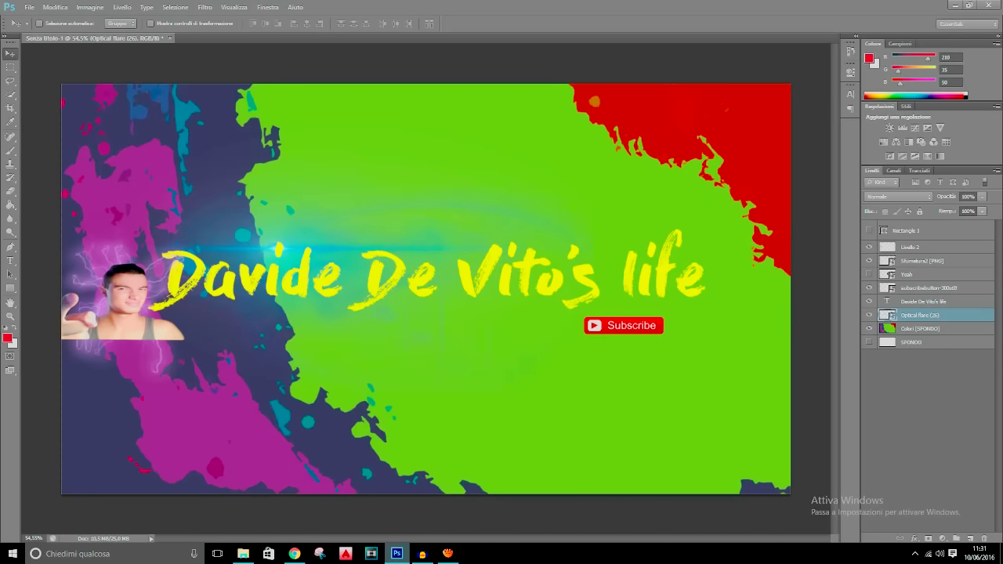
# Step: Start a Save for Web export, inspect the title in the preview, and choose JPEG format with Massima quality
pyautogui.click(29, 7)
pyautogui.click(69, 153)
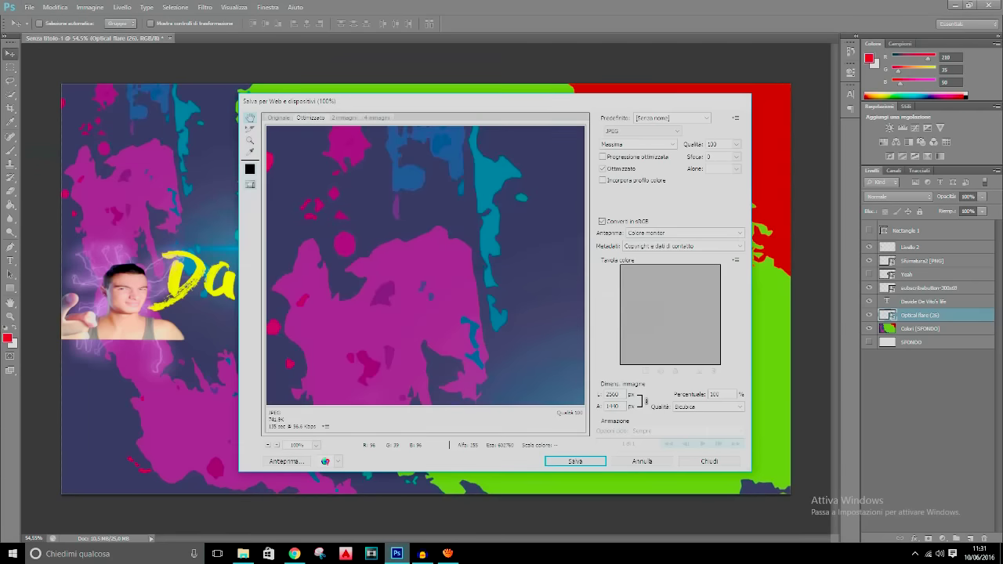
pyautogui.moveTo(485, 382); pyautogui.dragTo(311, 282)
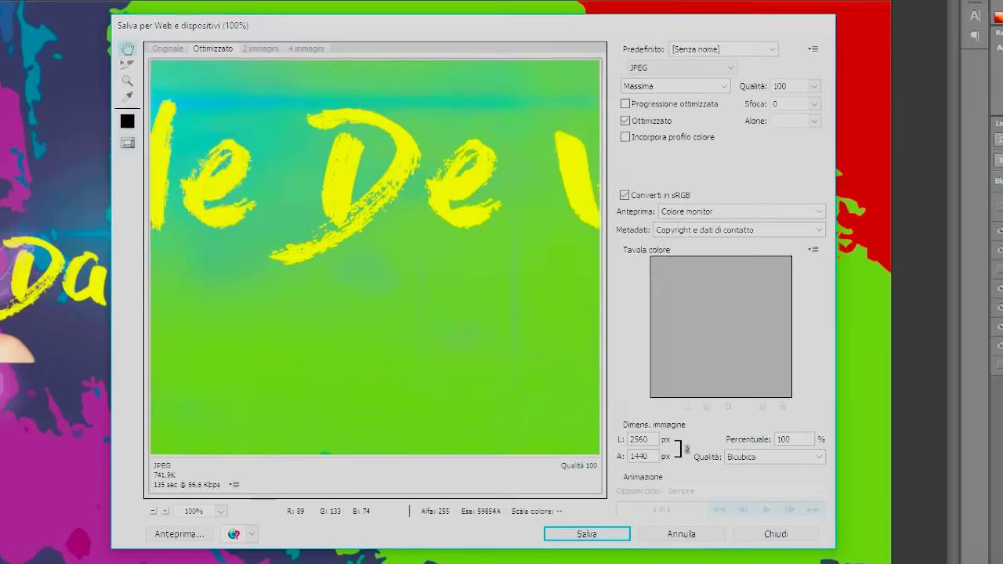
pyautogui.moveTo(510, 298); pyautogui.dragTo(194, 352)
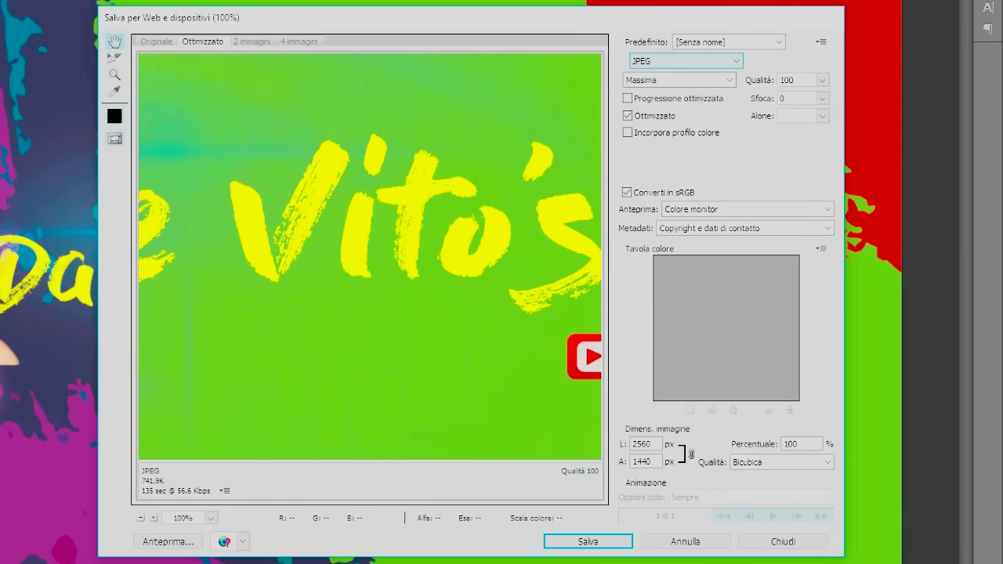
pyautogui.click(686, 61)
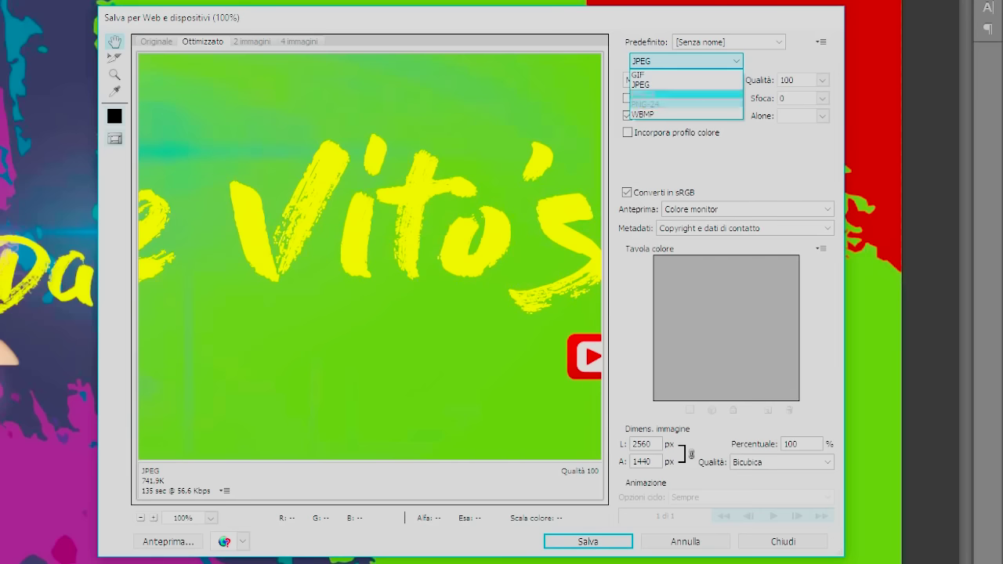
pyautogui.click(684, 85)
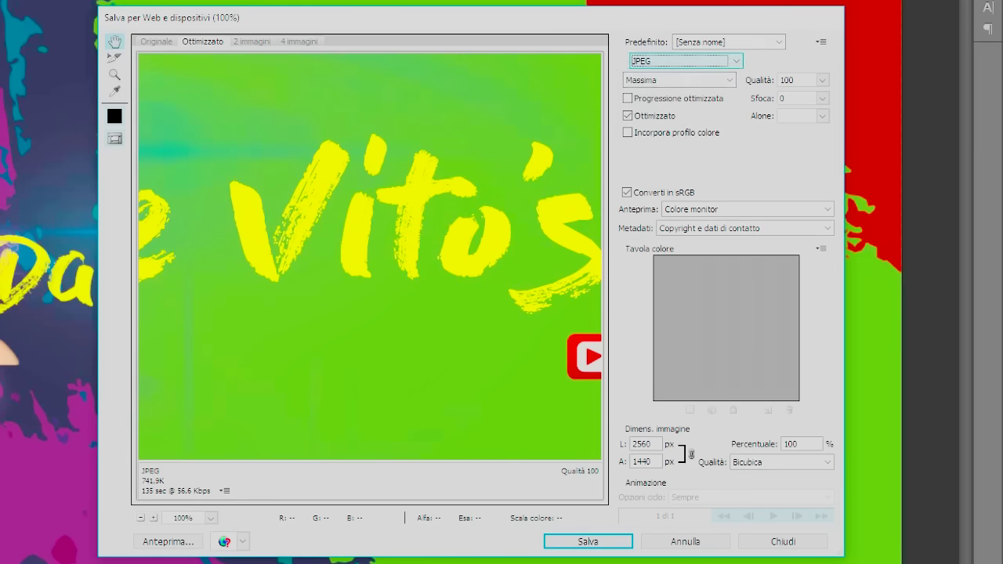
pyautogui.click(682, 80)
pyautogui.press('Up')
pyautogui.press('Down')
pyautogui.press('Return')
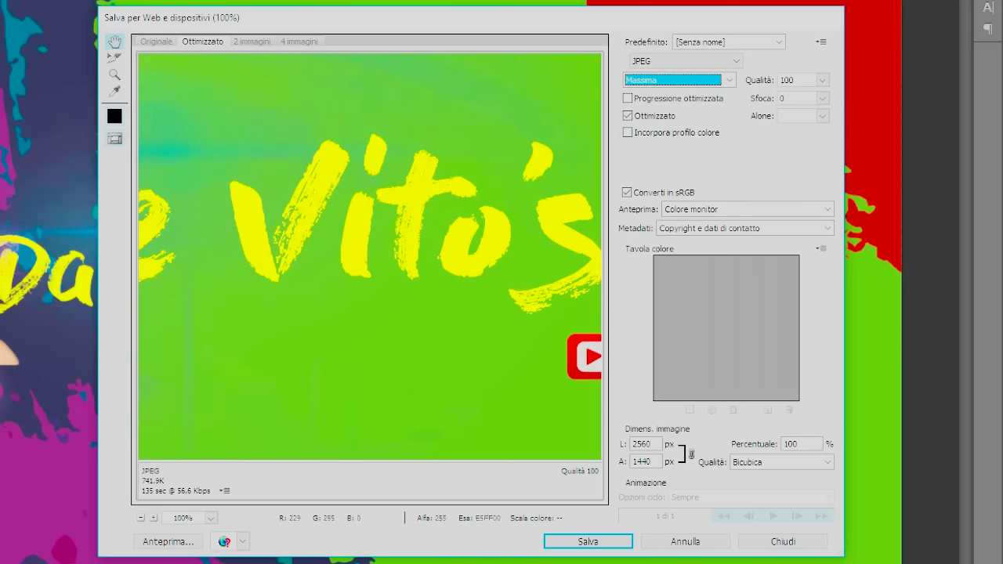
# Step: Save the optimized image to the Desktop as "tutorial copertina youtube"
pyautogui.press('Return')
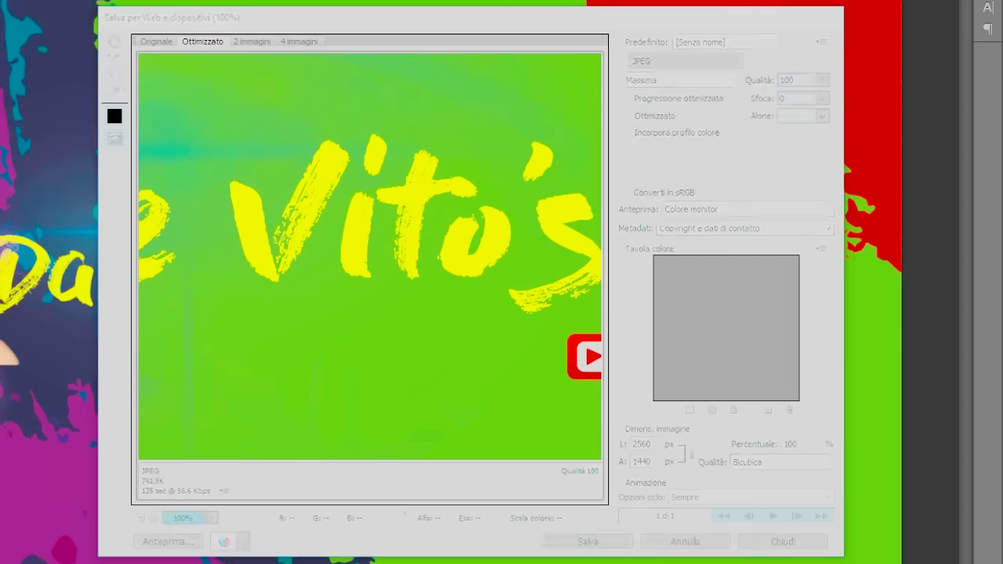
pyautogui.click(142, 149)
pyautogui.click(307, 435)
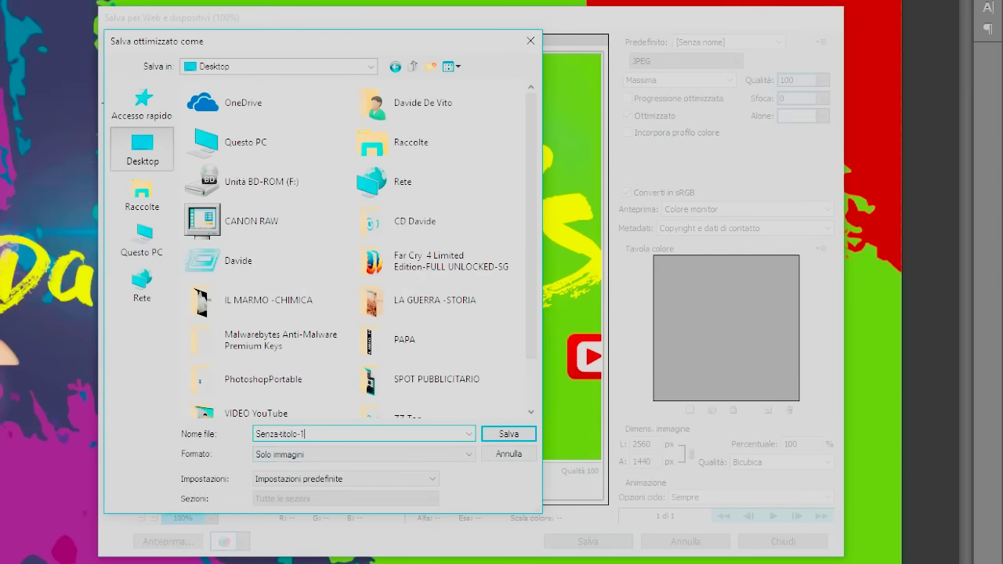
pyautogui.press('BackSpace')
pyautogui.press('BackSpace')
pyautogui.press('BackSpace')
pyautogui.press('BackSpace')
pyautogui.press('BackSpace')
pyautogui.press('BackSpace')
pyautogui.press('BackSpace')
pyautogui.press('BackSpace')
pyautogui.press('BackSpace')
pyautogui.press('BackSpace')
pyautogui.press('BackSpace')
pyautogui.press('BackSpace')
pyautogui.press('BackSpace')
pyautogui.press('BackSpace')
pyautogui.write('tutorial copertina youtube')
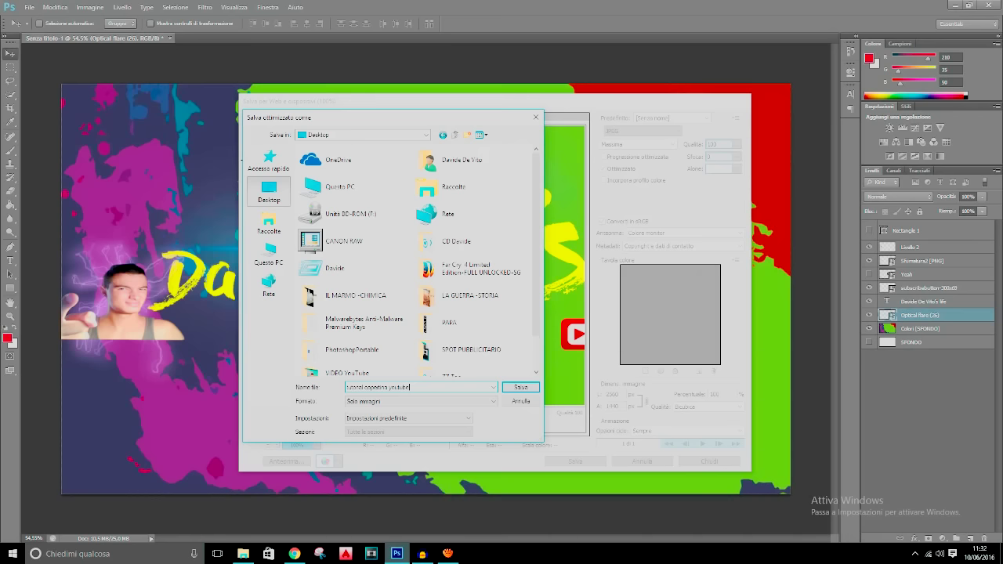
pyautogui.press('Return')
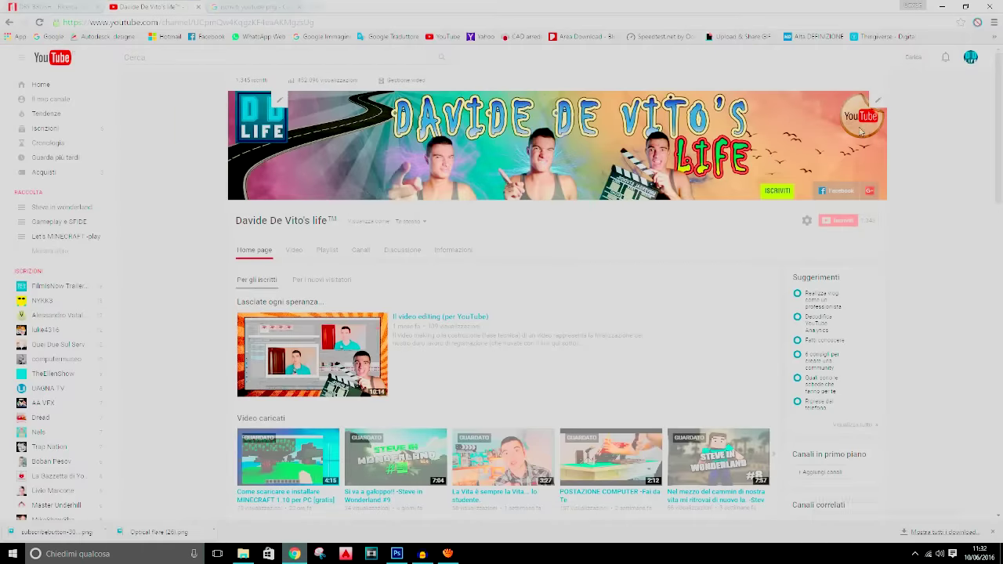
# Step: Switch to the YouTube channel page in Chrome, edit the channel art, and browse the computer for a photo
pyautogui.click(877, 102)
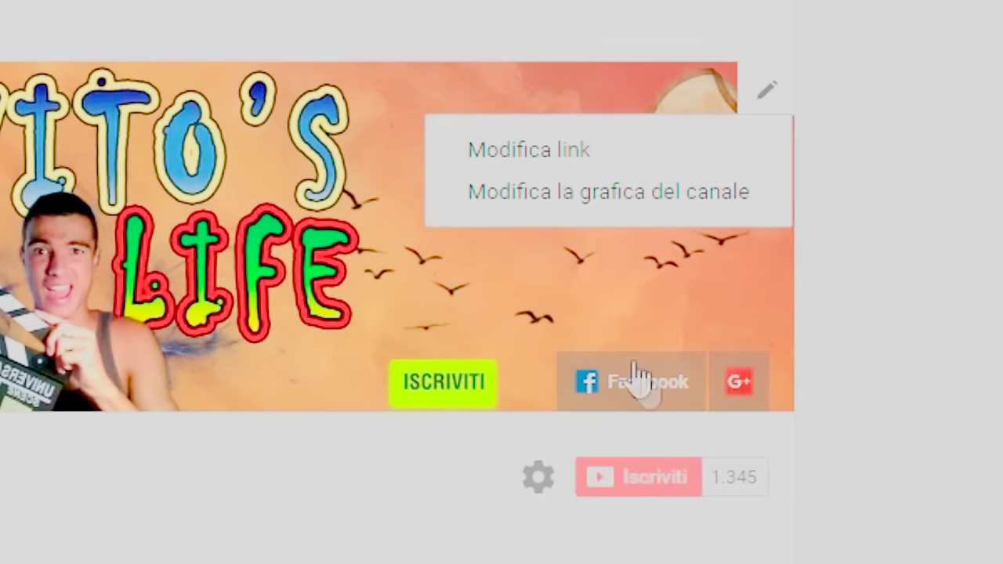
pyautogui.click(539, 202)
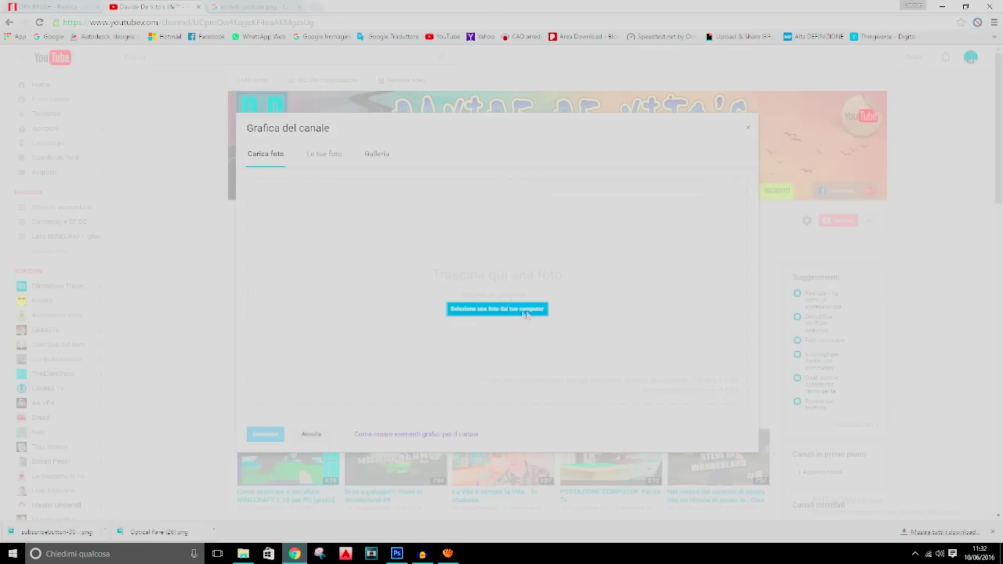
pyautogui.click(521, 309)
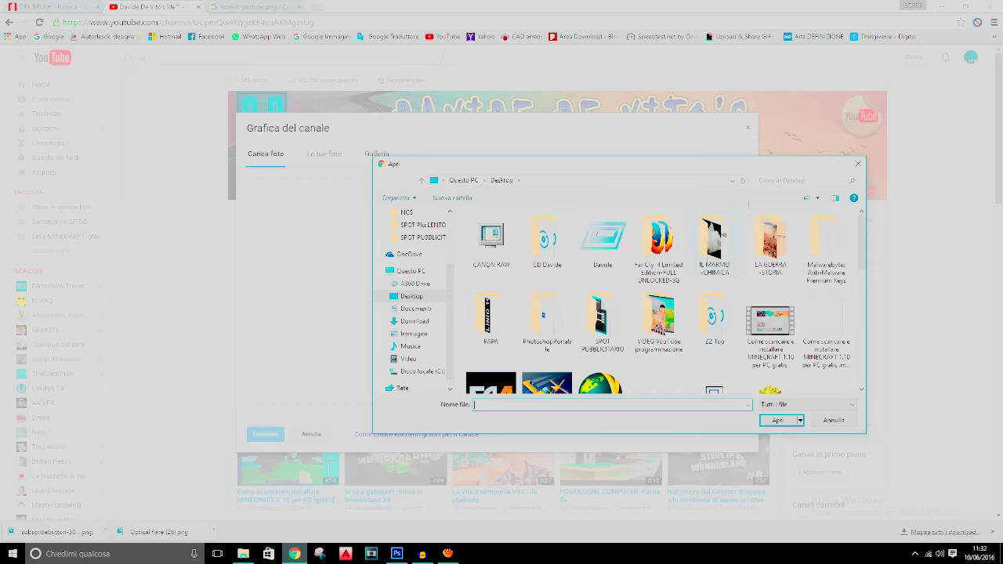
# Step: Upload tutorial-copertina-youtube.jpg from the Desktop as the channel art
pyautogui.moveTo(759, 166); pyautogui.dragTo(592, 116)
pyautogui.moveTo(695, 211); pyautogui.dragTo(694, 321)
pyautogui.click(663, 257)
pyautogui.click(619, 375)
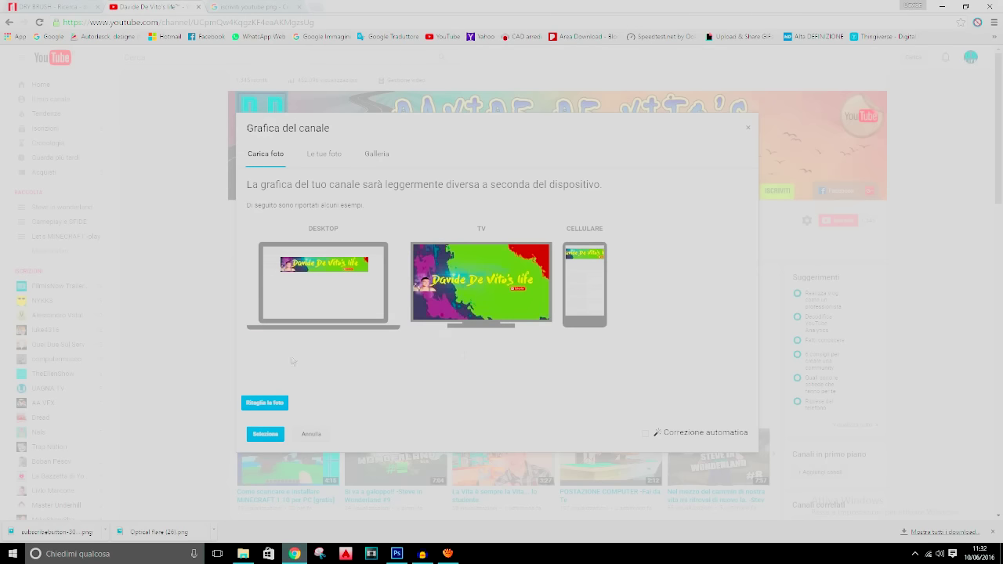
# Step: Crop the banner slightly inward from its lower-right corner and return to the device preview
pyautogui.click(268, 403)
pyautogui.moveTo(333, 389); pyautogui.dragTo(342, 421)
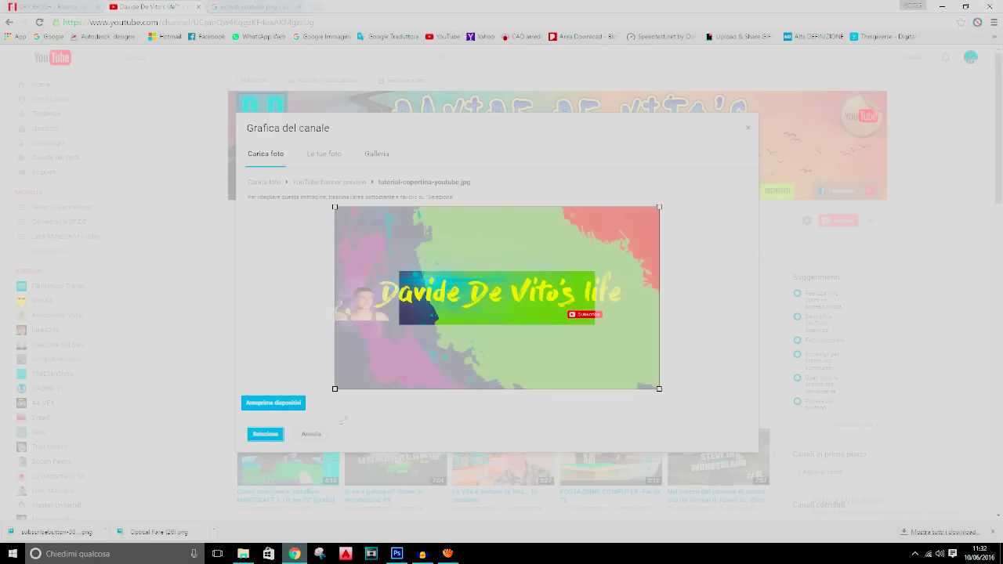
pyautogui.moveTo(659, 389); pyautogui.dragTo(648, 382)
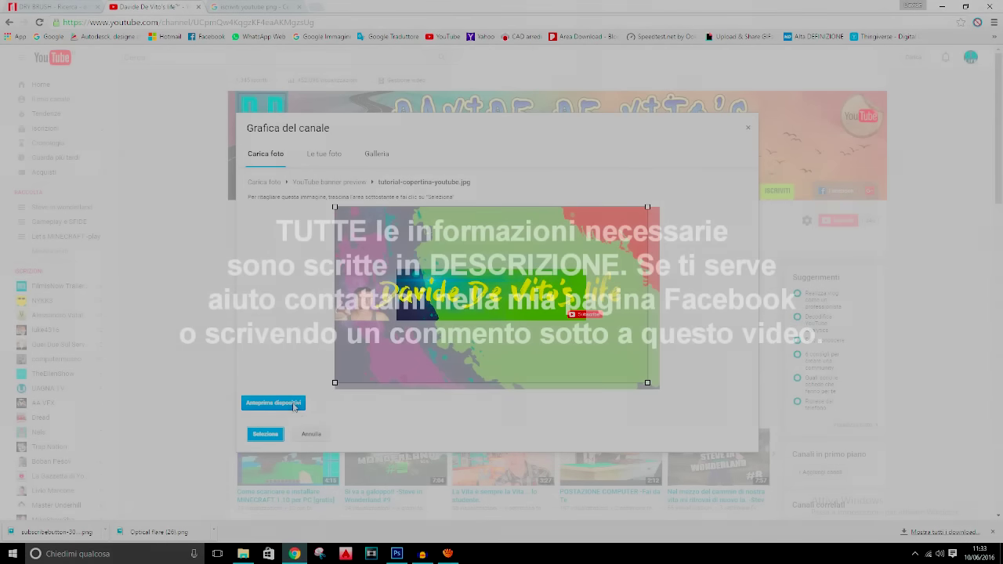
pyautogui.click(293, 404)
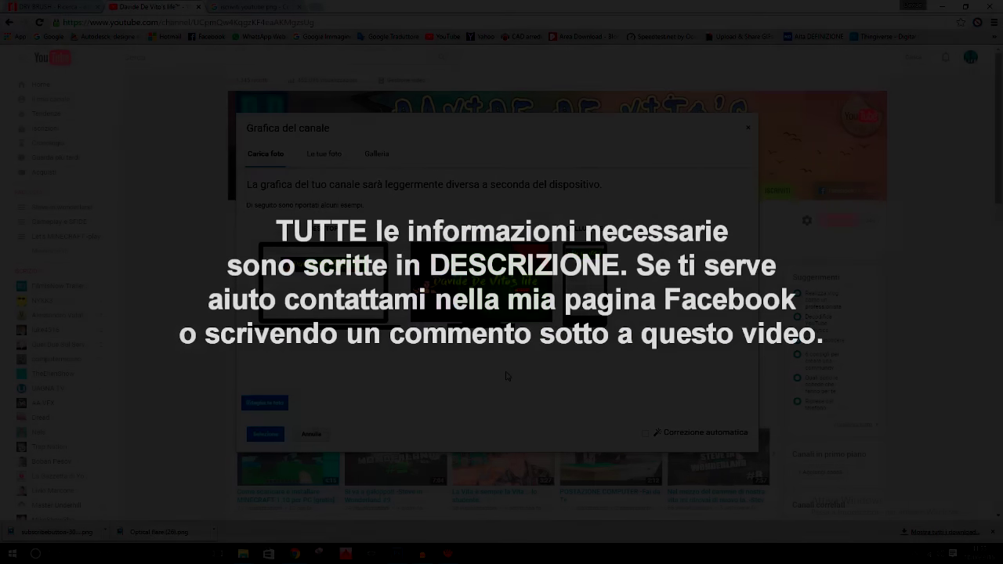